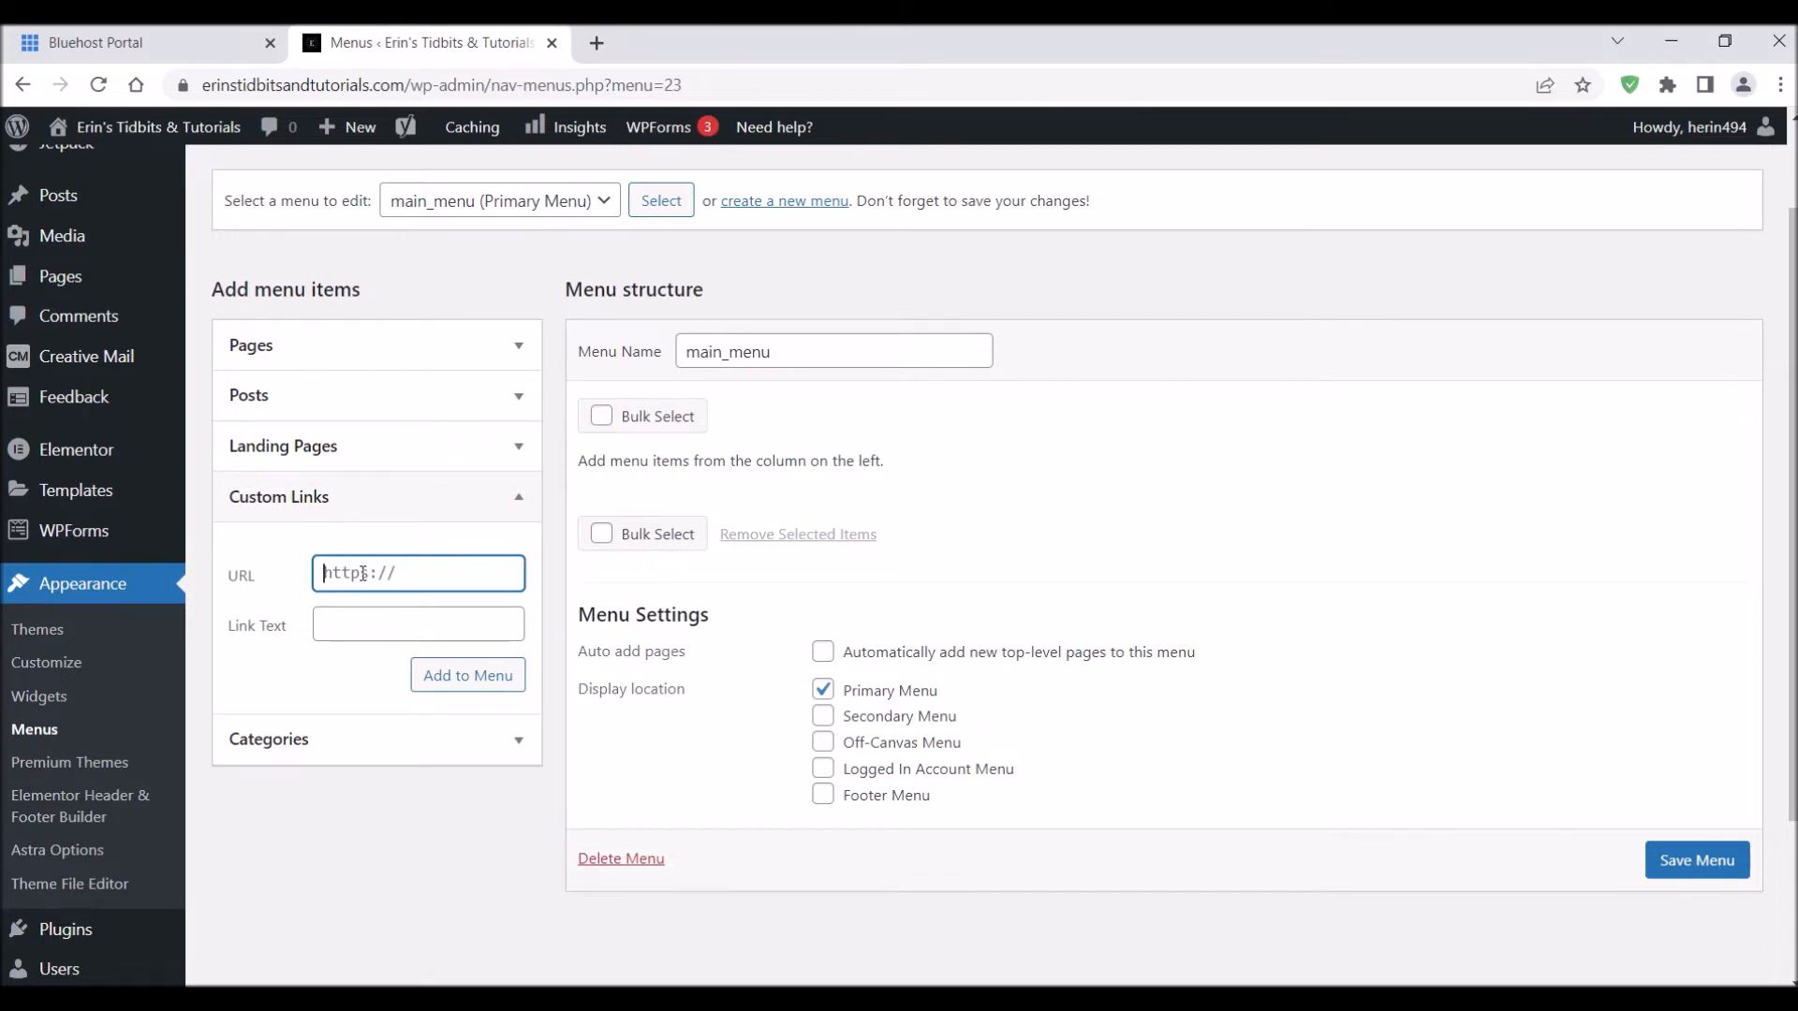
# - Add a custom link to main_menu with the URL #whoweare and the link text About Us
pyautogui.write('#whoweare')
pyautogui.click(373, 625)
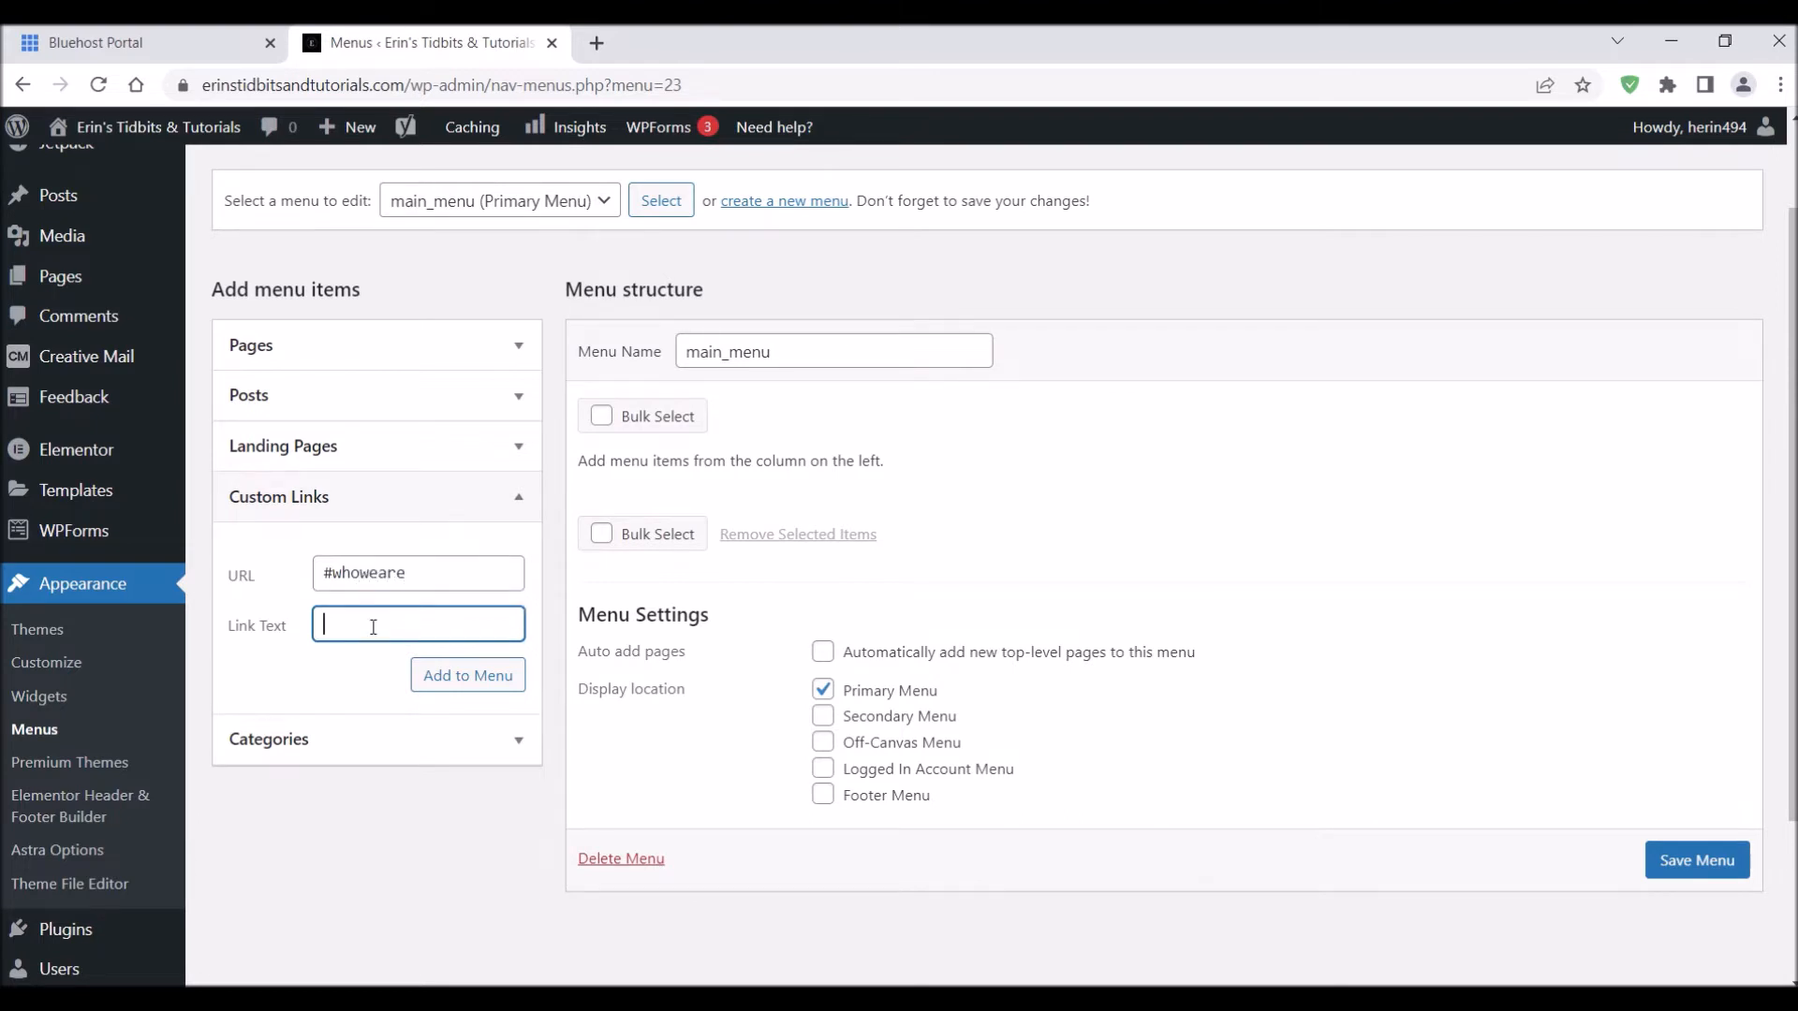
pyautogui.write('About Us')
pyautogui.click(429, 677)
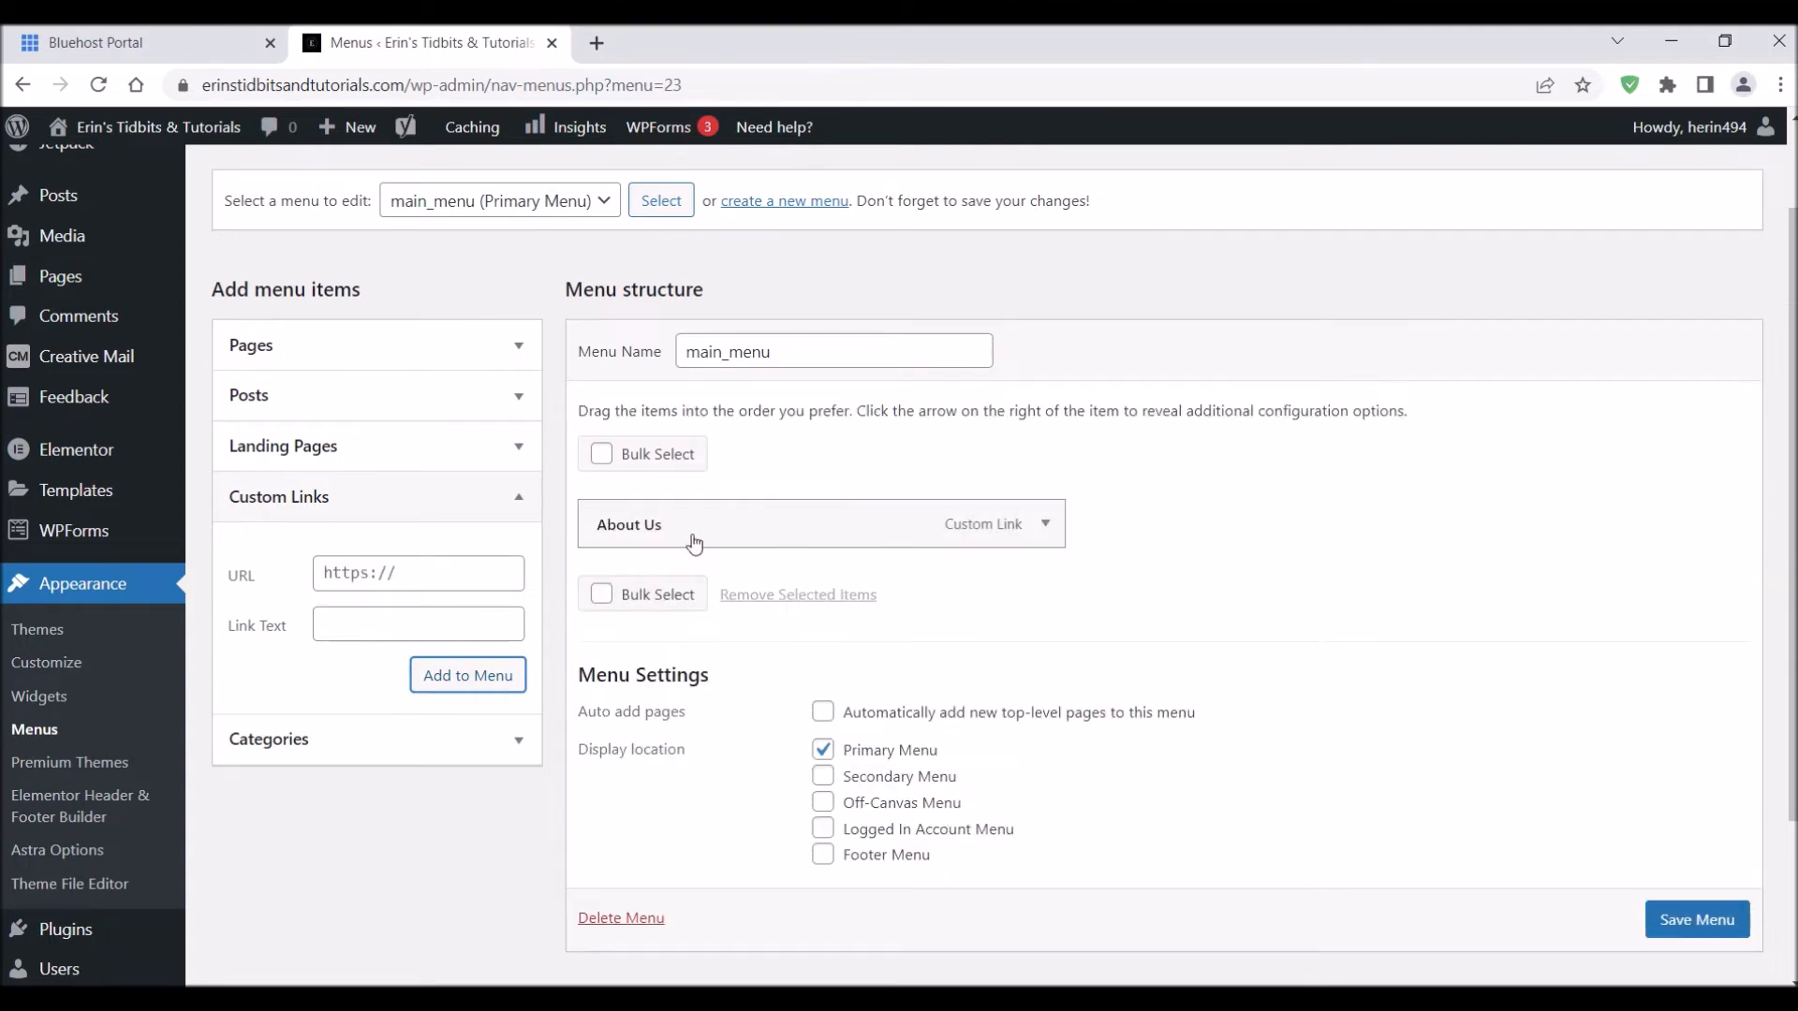
# - Add a custom link with the URL #services and the link text Services to the menu
pyautogui.click(406, 569)
pyautogui.write('#services')
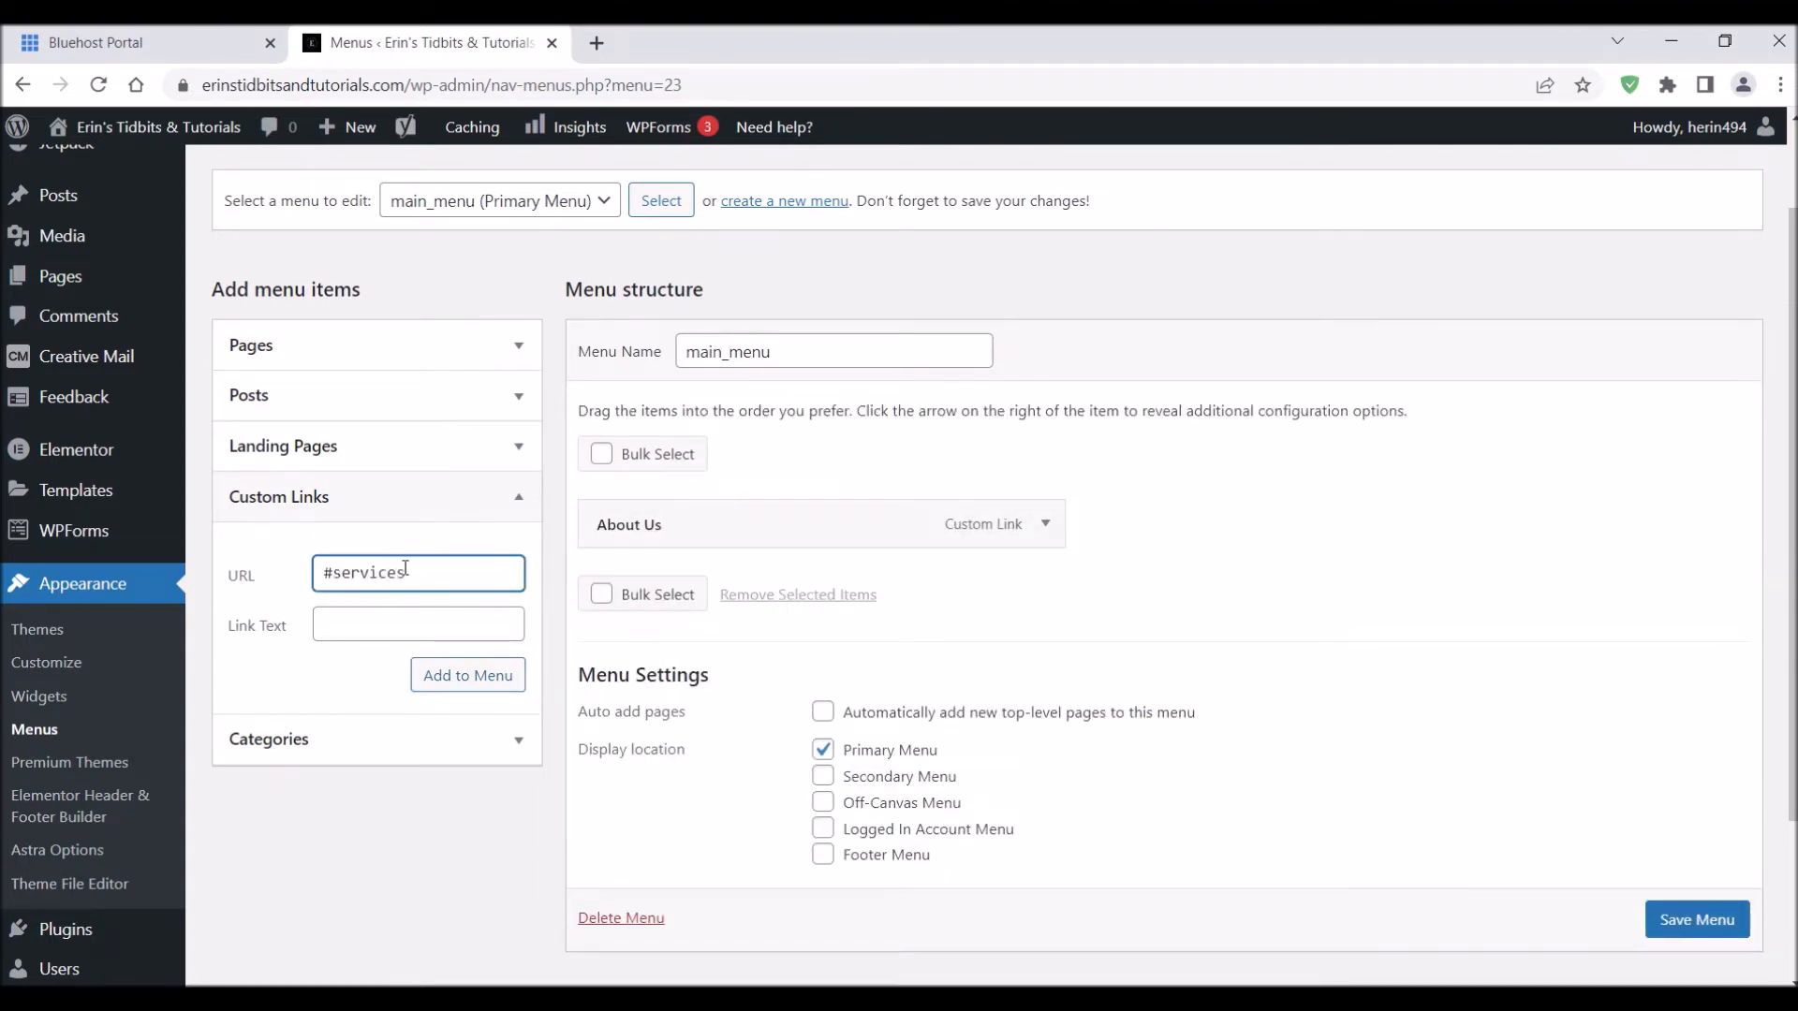
pyautogui.click(405, 620)
pyautogui.write('Services')
pyautogui.click(451, 675)
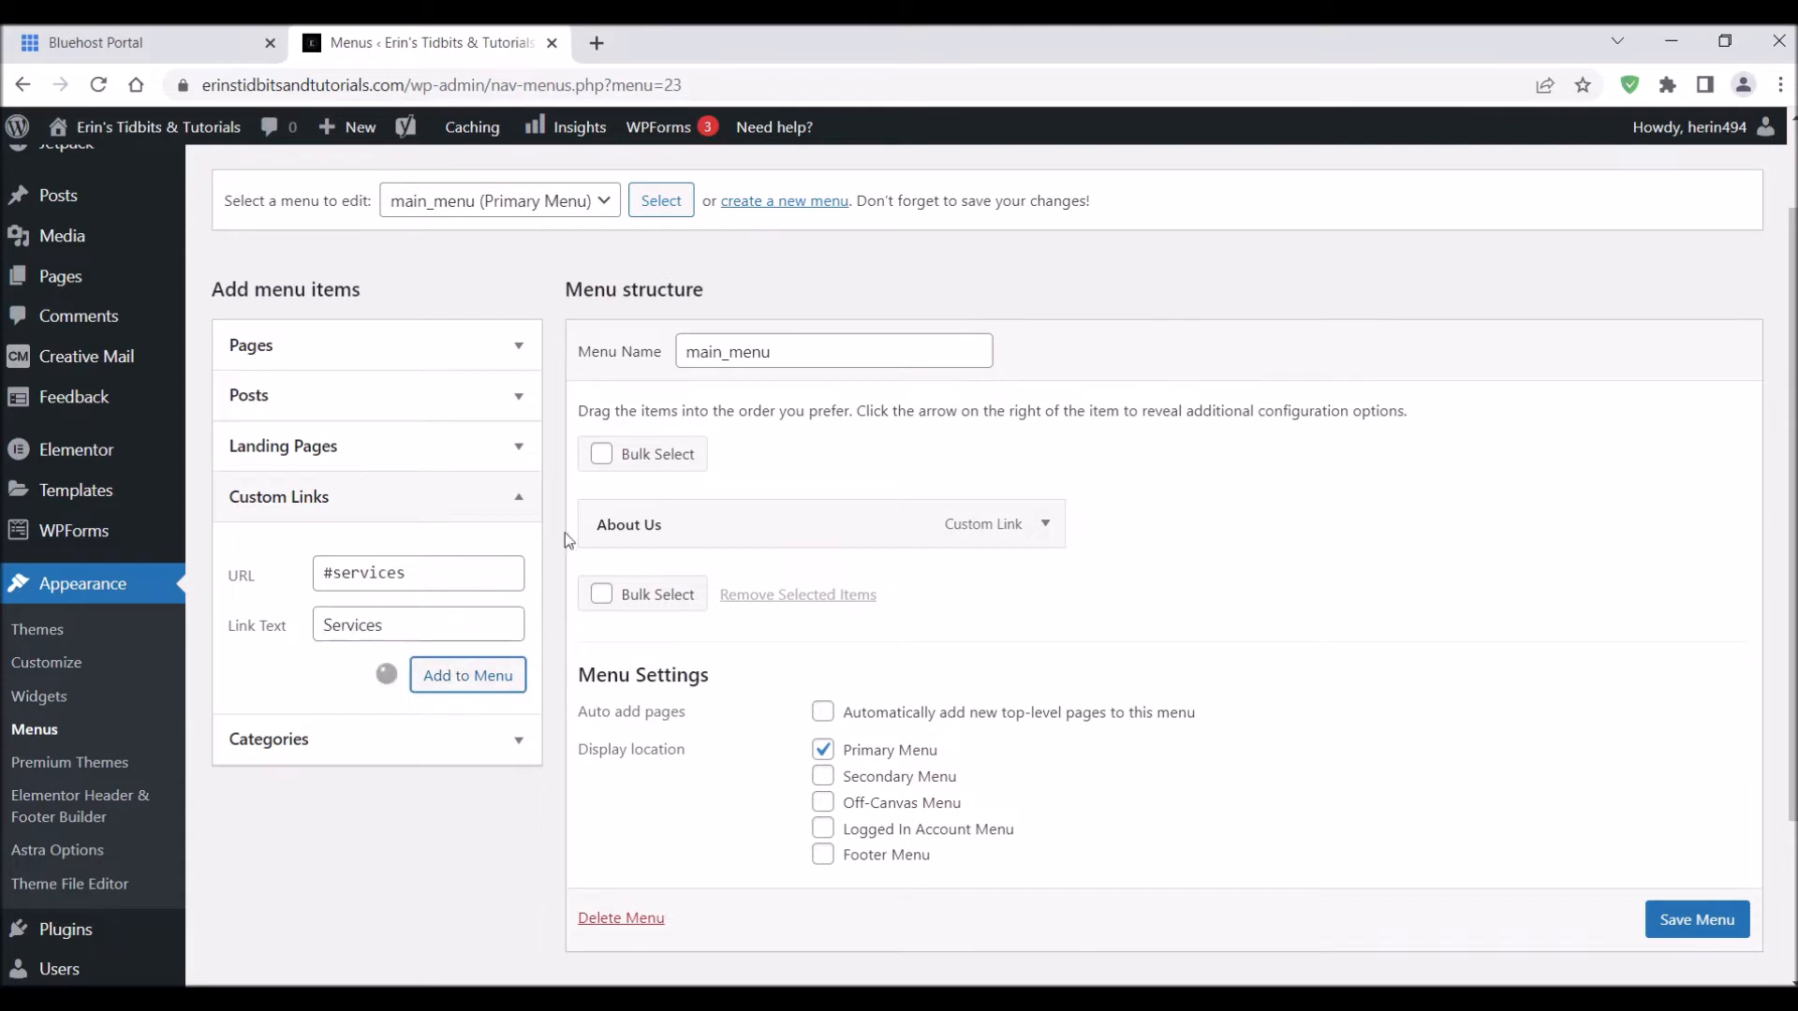
# - Add a custom link with the URL #team and the link text Team to the menu
pyautogui.click(412, 575)
pyautogui.write('#team')
pyautogui.press('Tab')
pyautogui.write('Team')
pyautogui.press('Return')
# - Add a custom link with the URL #Contact and the link text Contact Us, and save the menu
pyautogui.click(412, 575)
pyautogui.write('#Contact')
pyautogui.press('Tab')
pyautogui.write('Contact Us')
pyautogui.click(459, 676)
pyautogui.click(1697, 963)
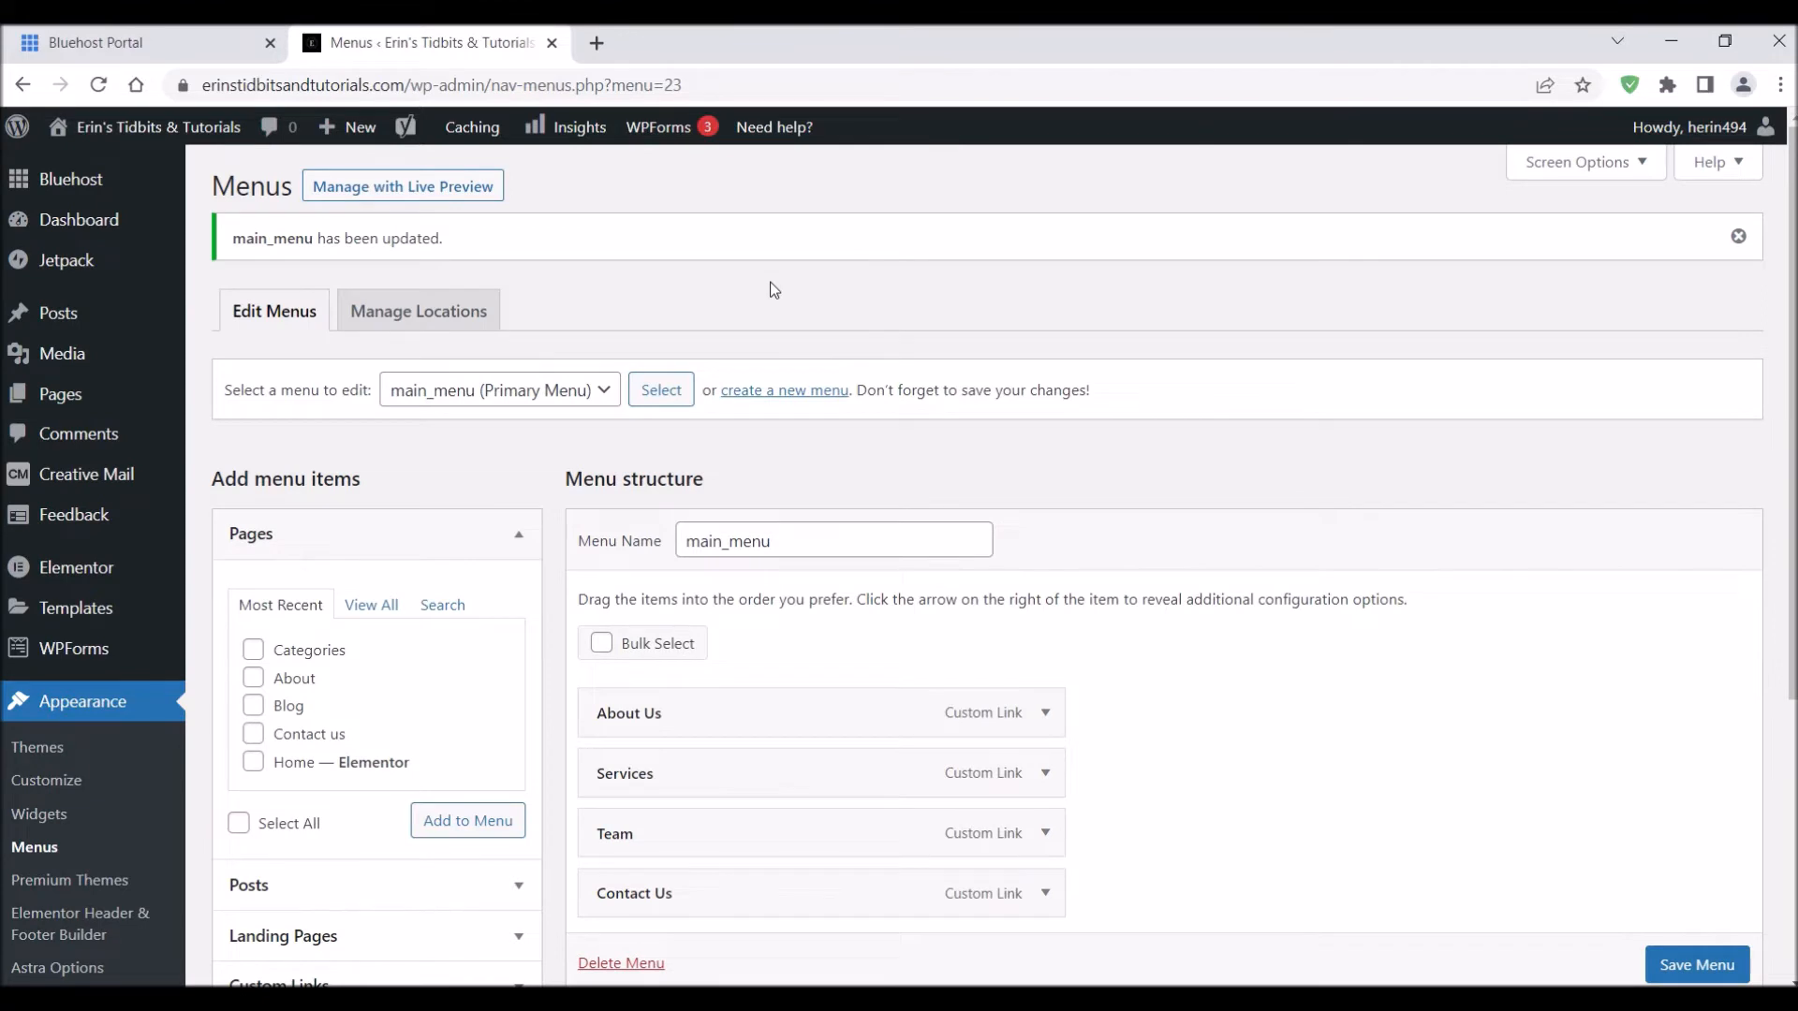
# - Go to the list of all pages and open the published Home page for editing with Elementor
pyautogui.moveTo(88, 389)
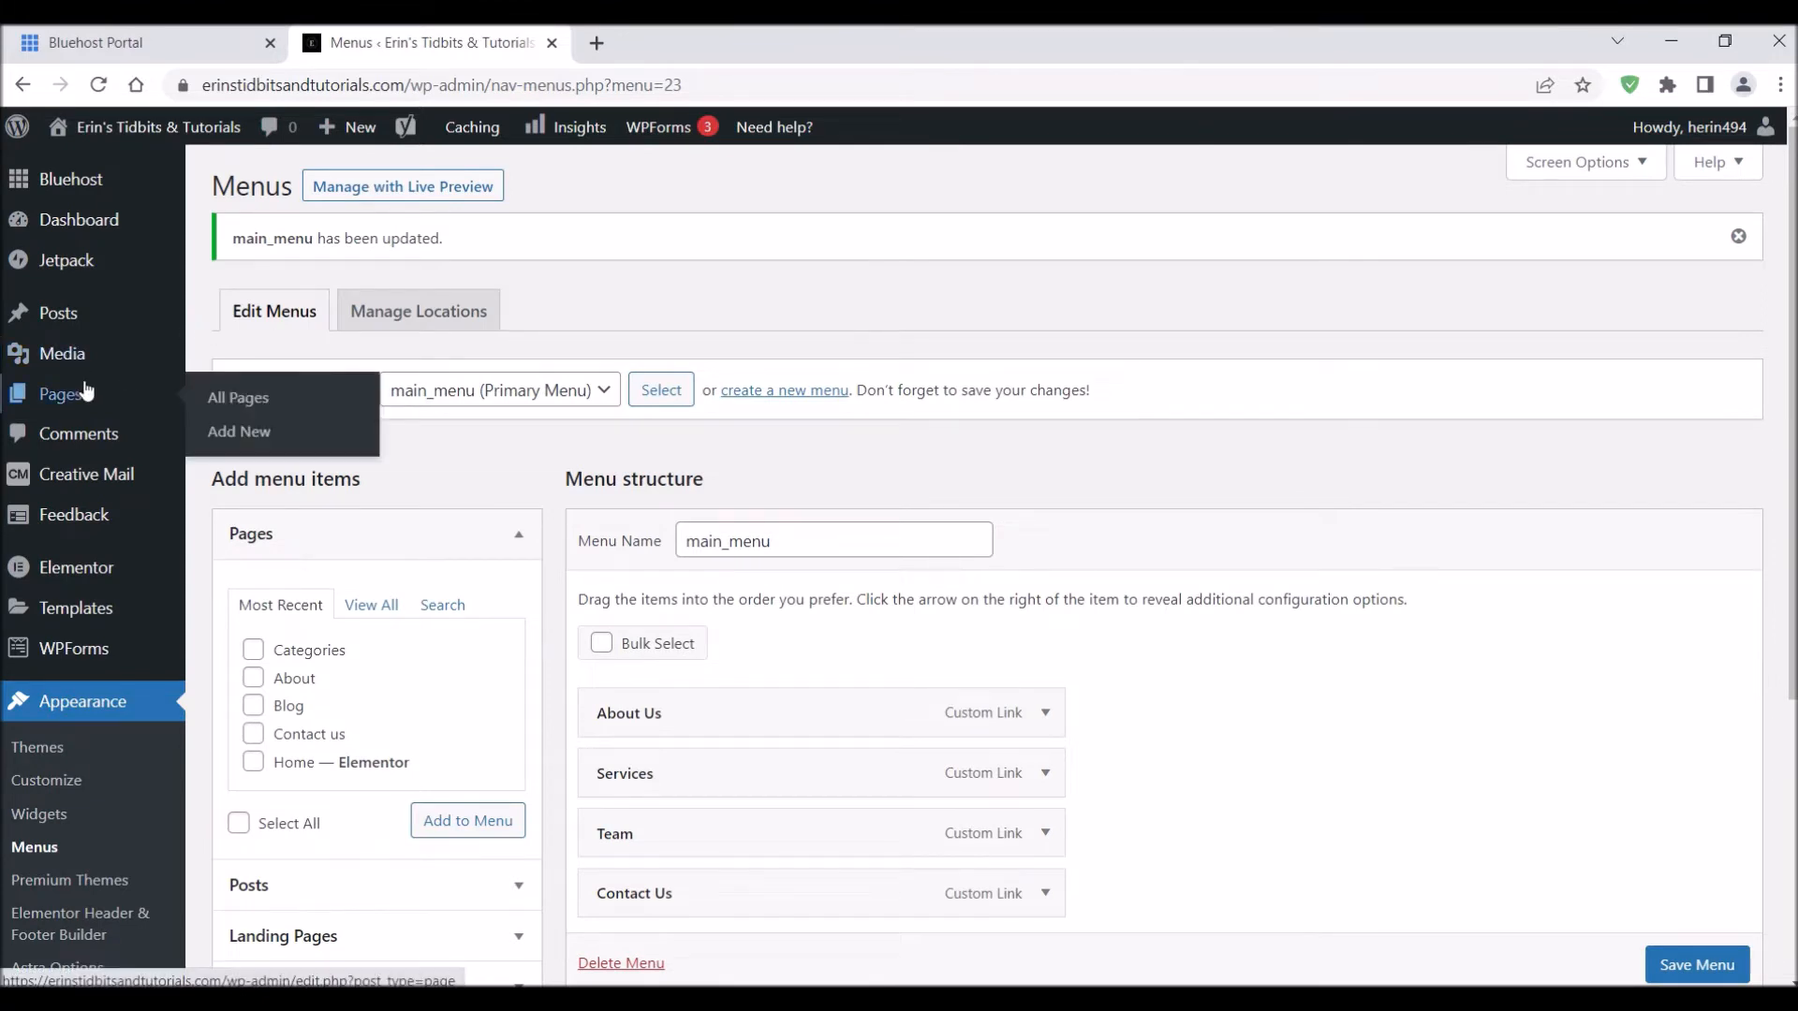
pyautogui.click(249, 415)
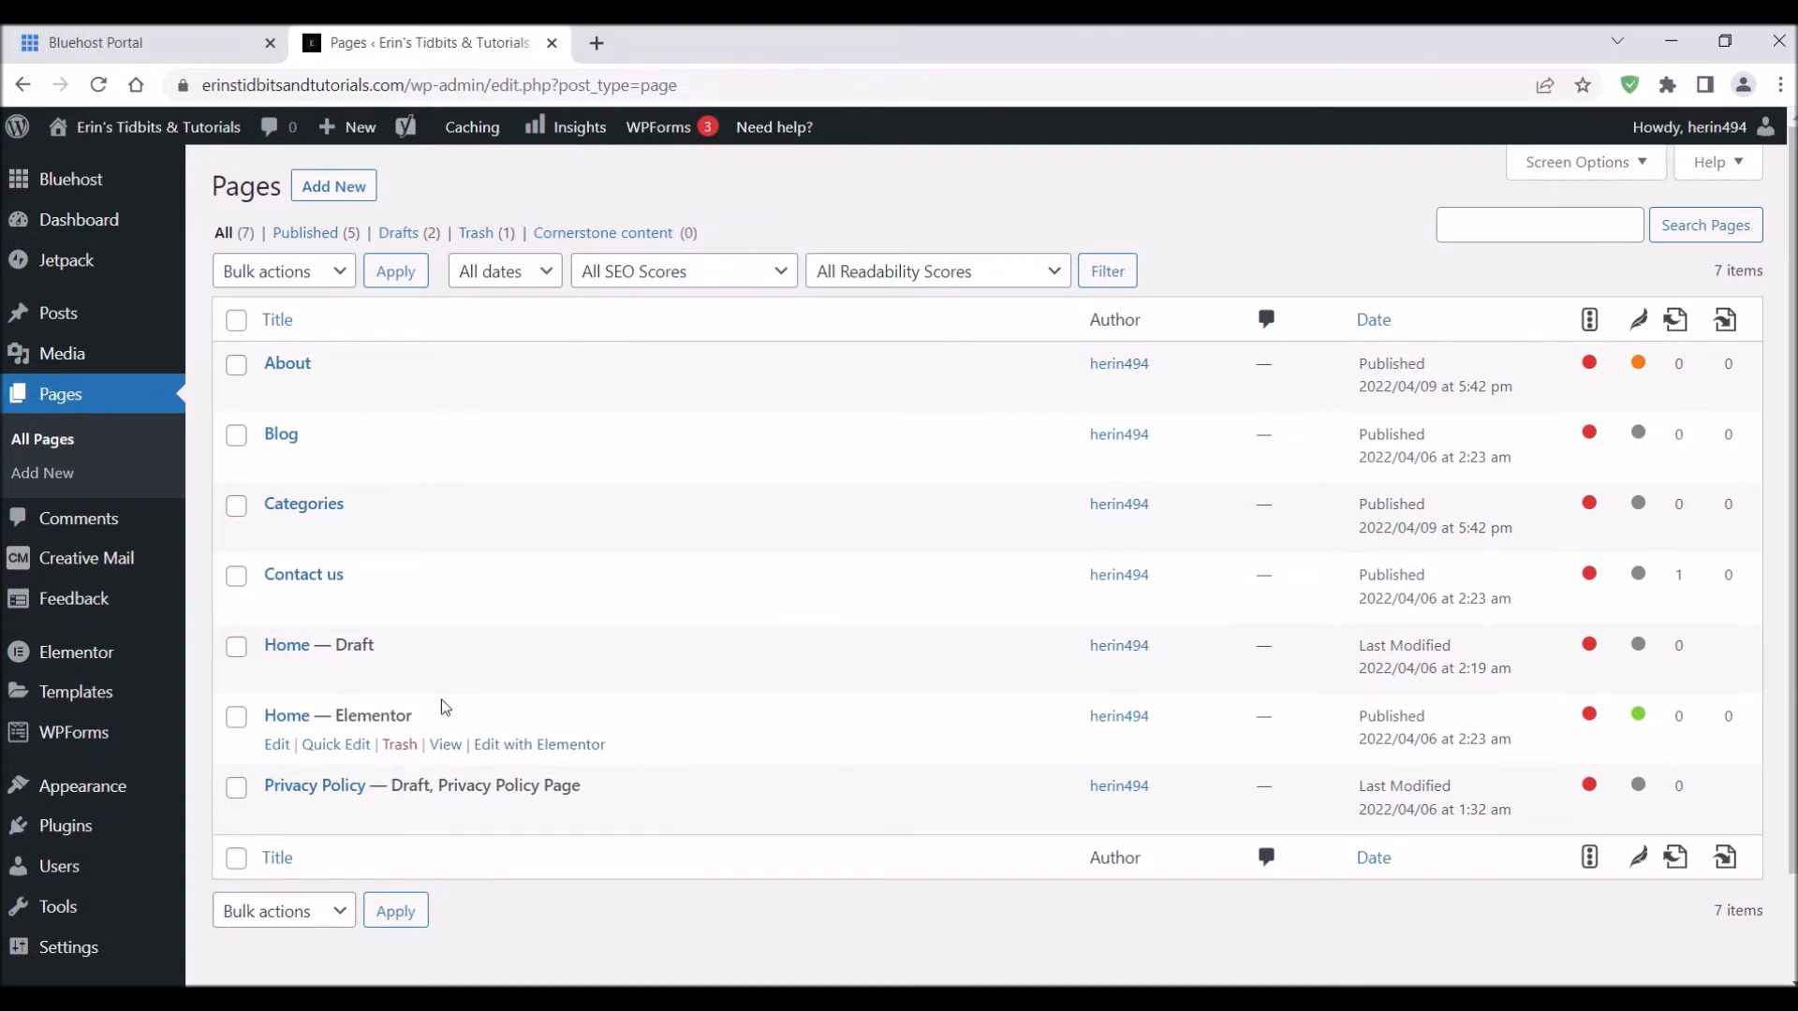
pyautogui.click(496, 747)
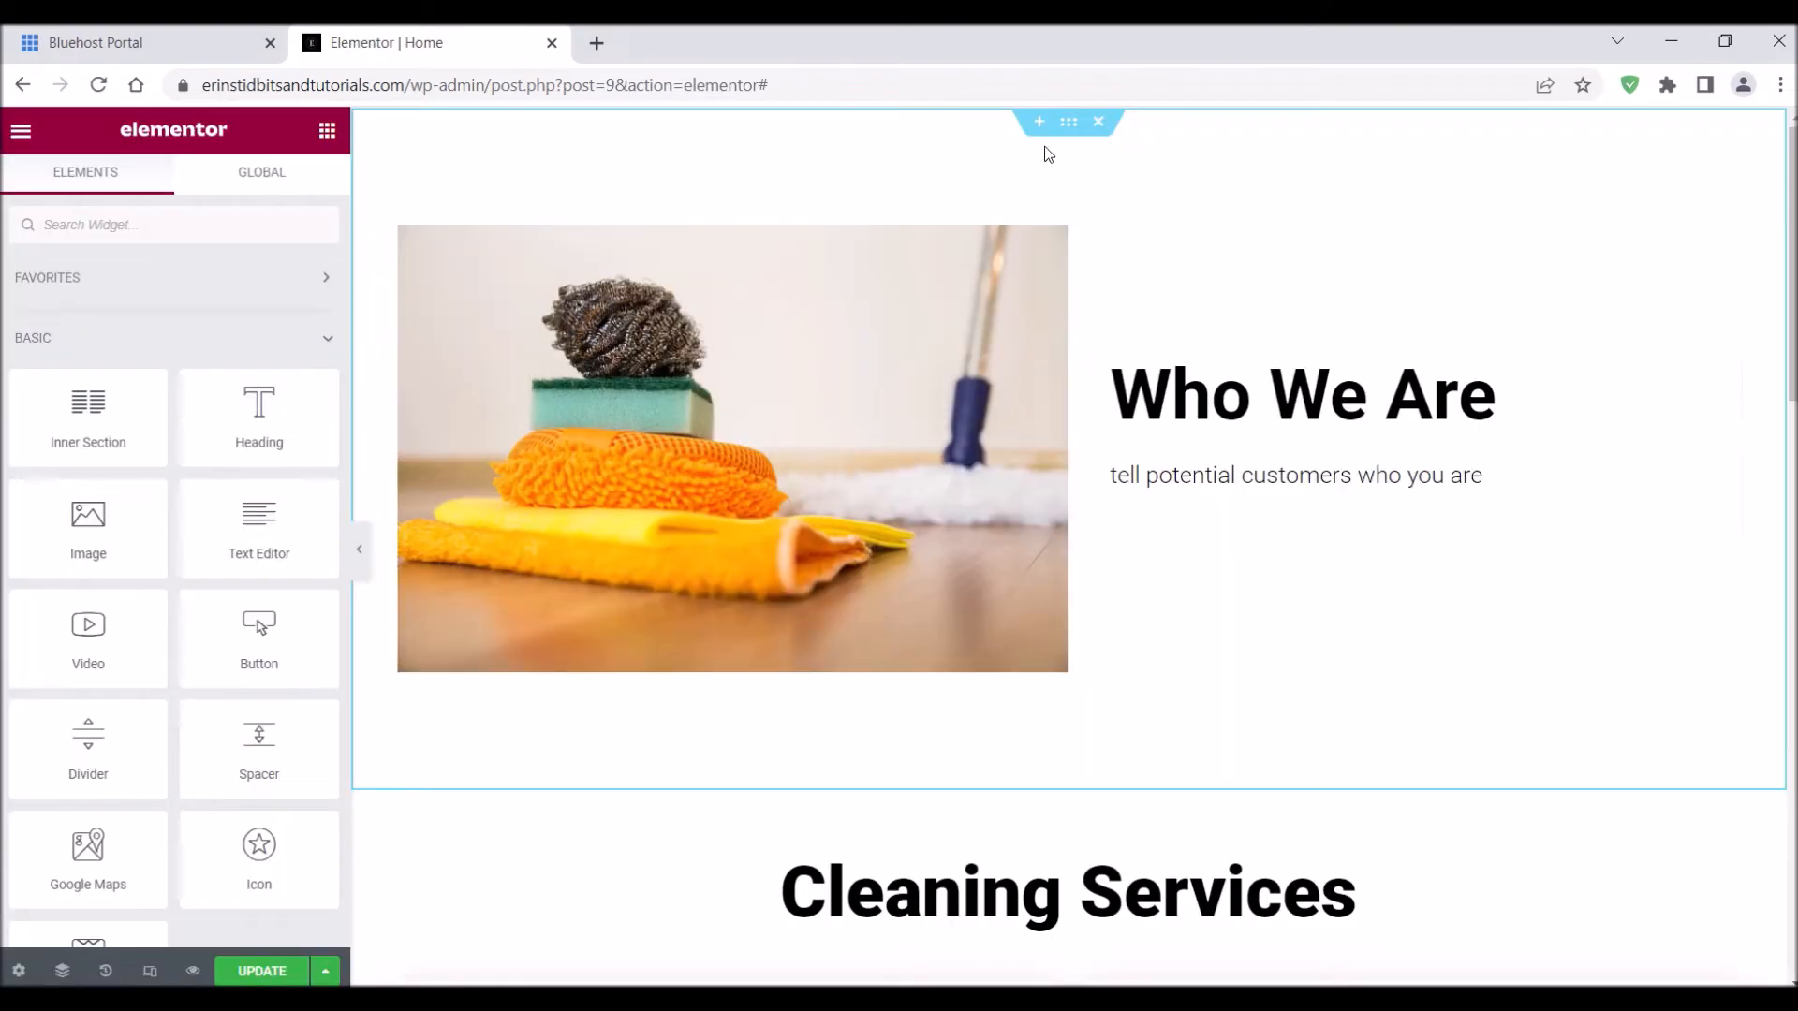
# - Insert a two-column section with a narrow first column and a wide second column above the Who We Are section
pyautogui.click(1041, 122)
pyautogui.click(1039, 215)
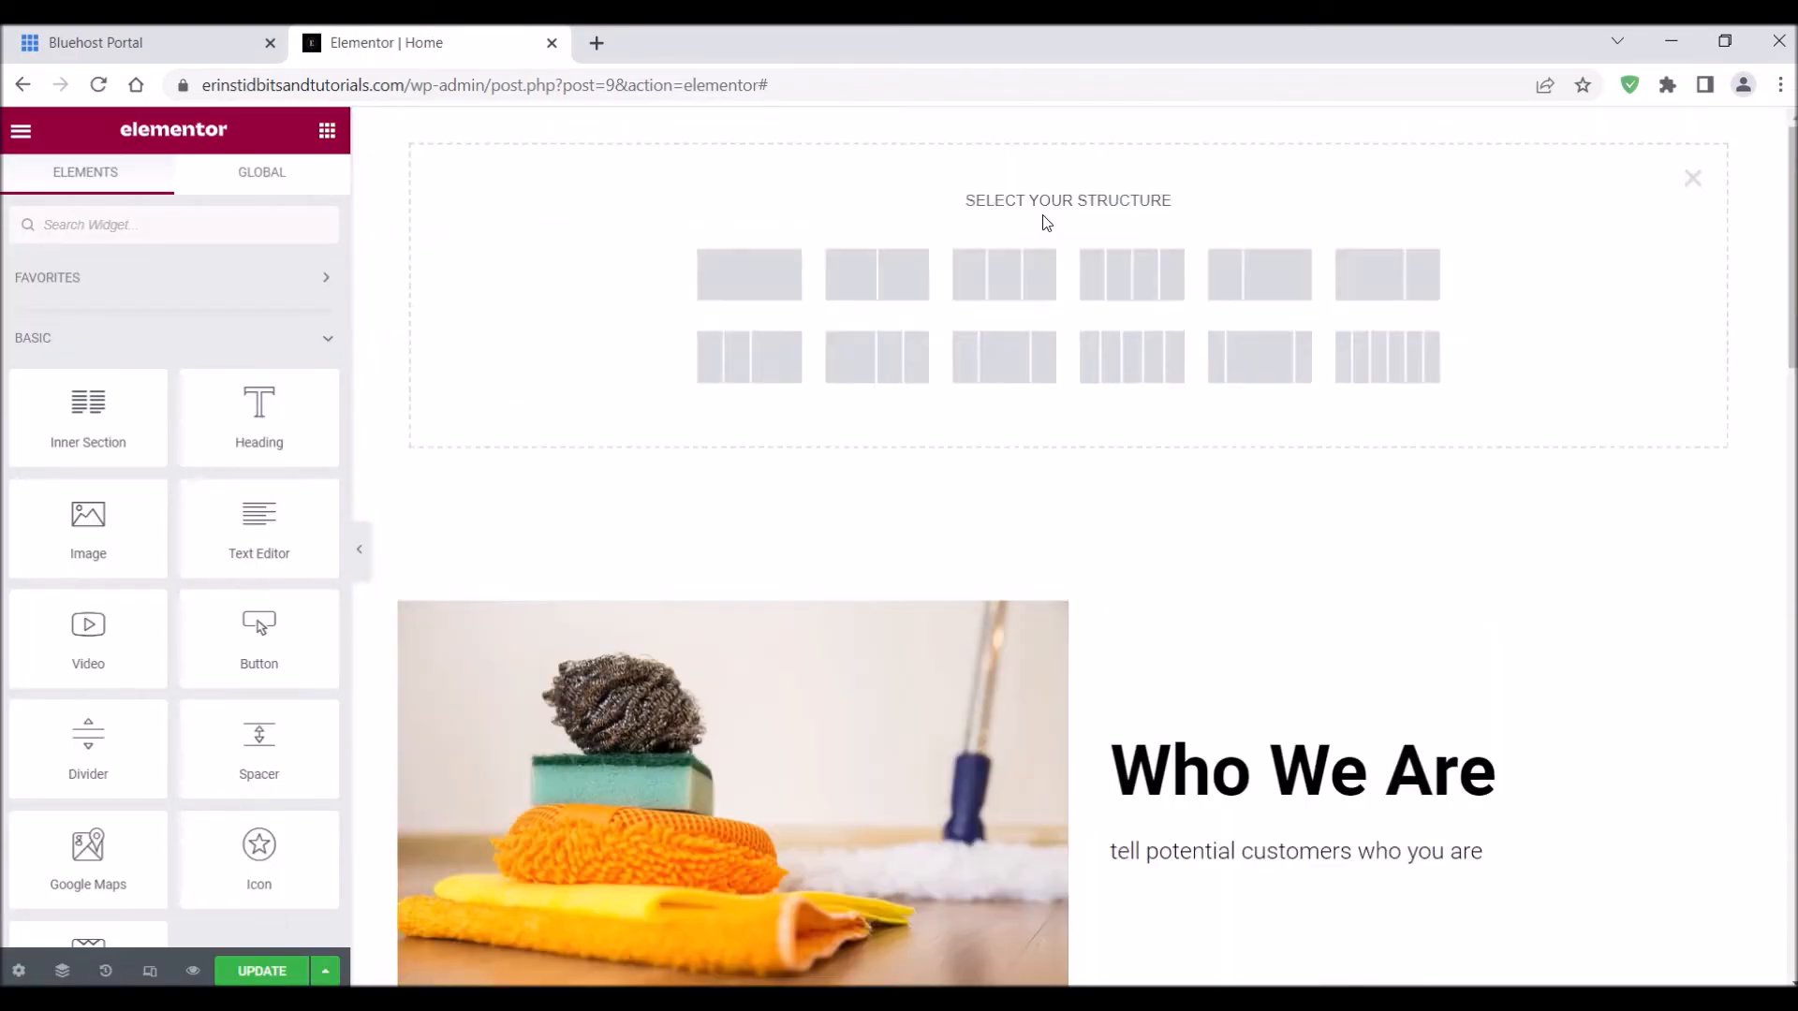
pyautogui.click(1222, 279)
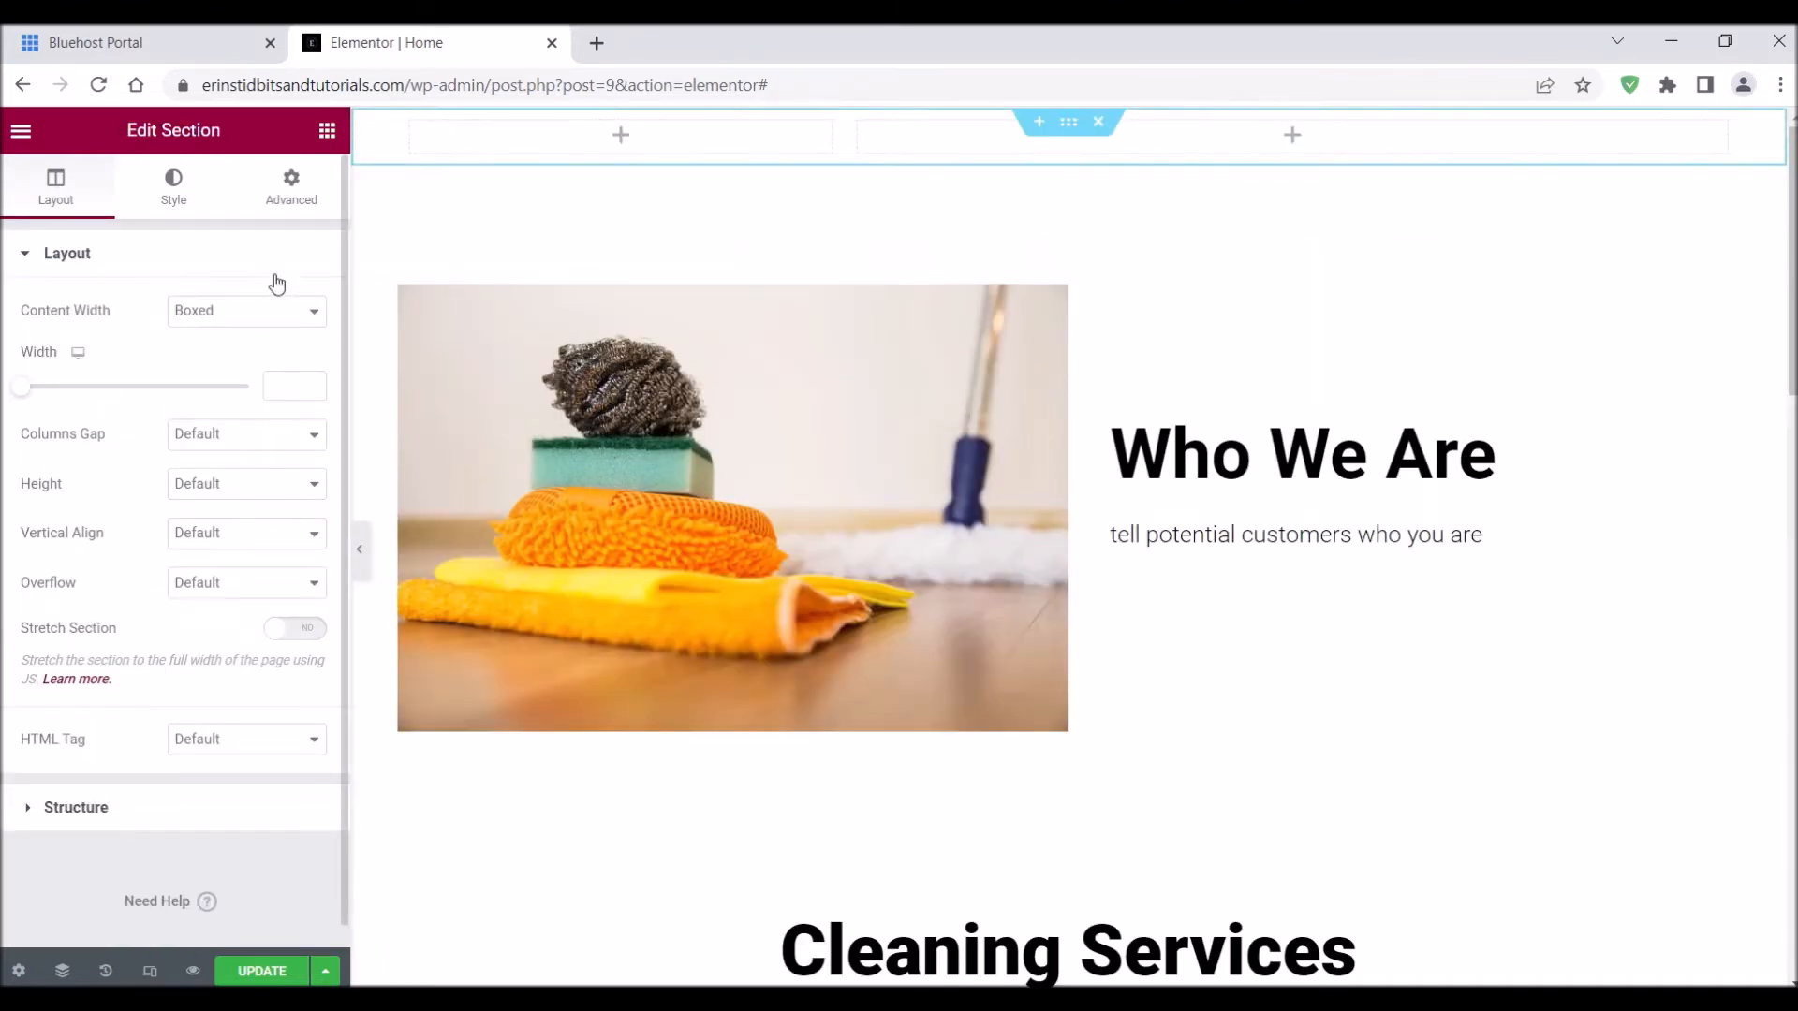
# - Place an Image widget in the new section's first column, set its size to Thumbnail, and narrow the column to logo width
pyautogui.click(325, 131)
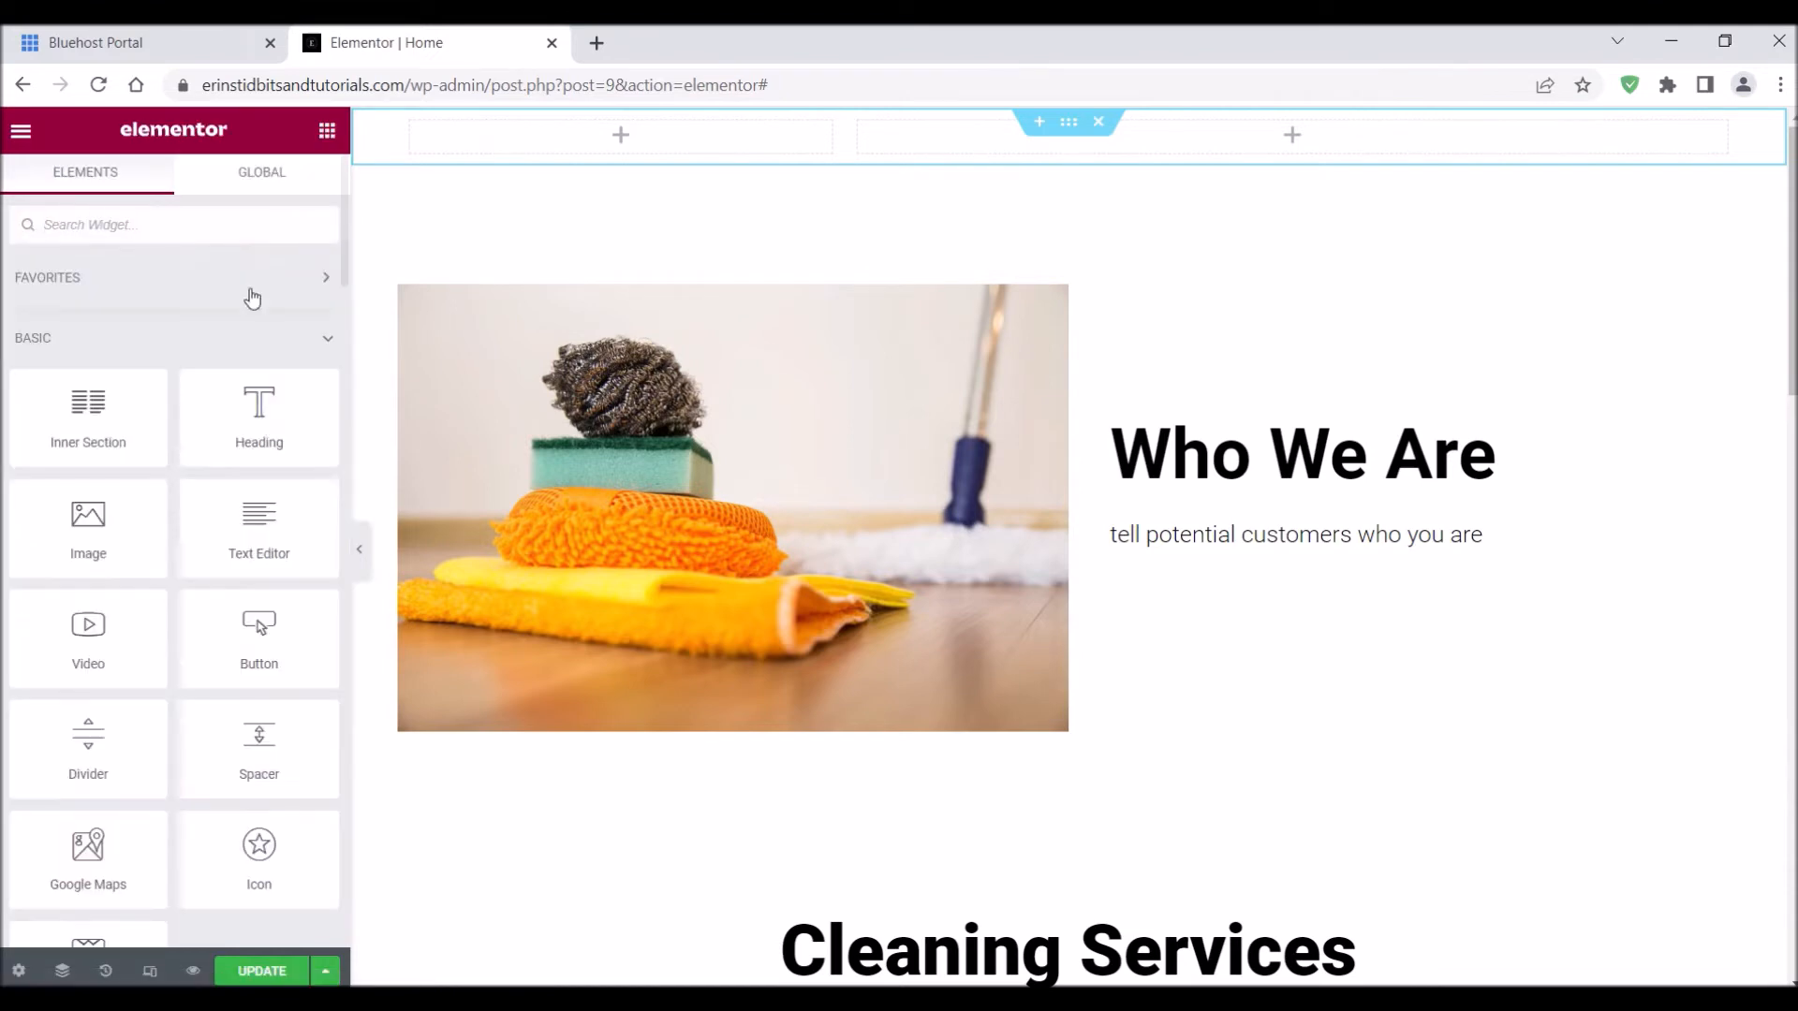
pyautogui.moveTo(113, 537); pyautogui.dragTo(581, 131)
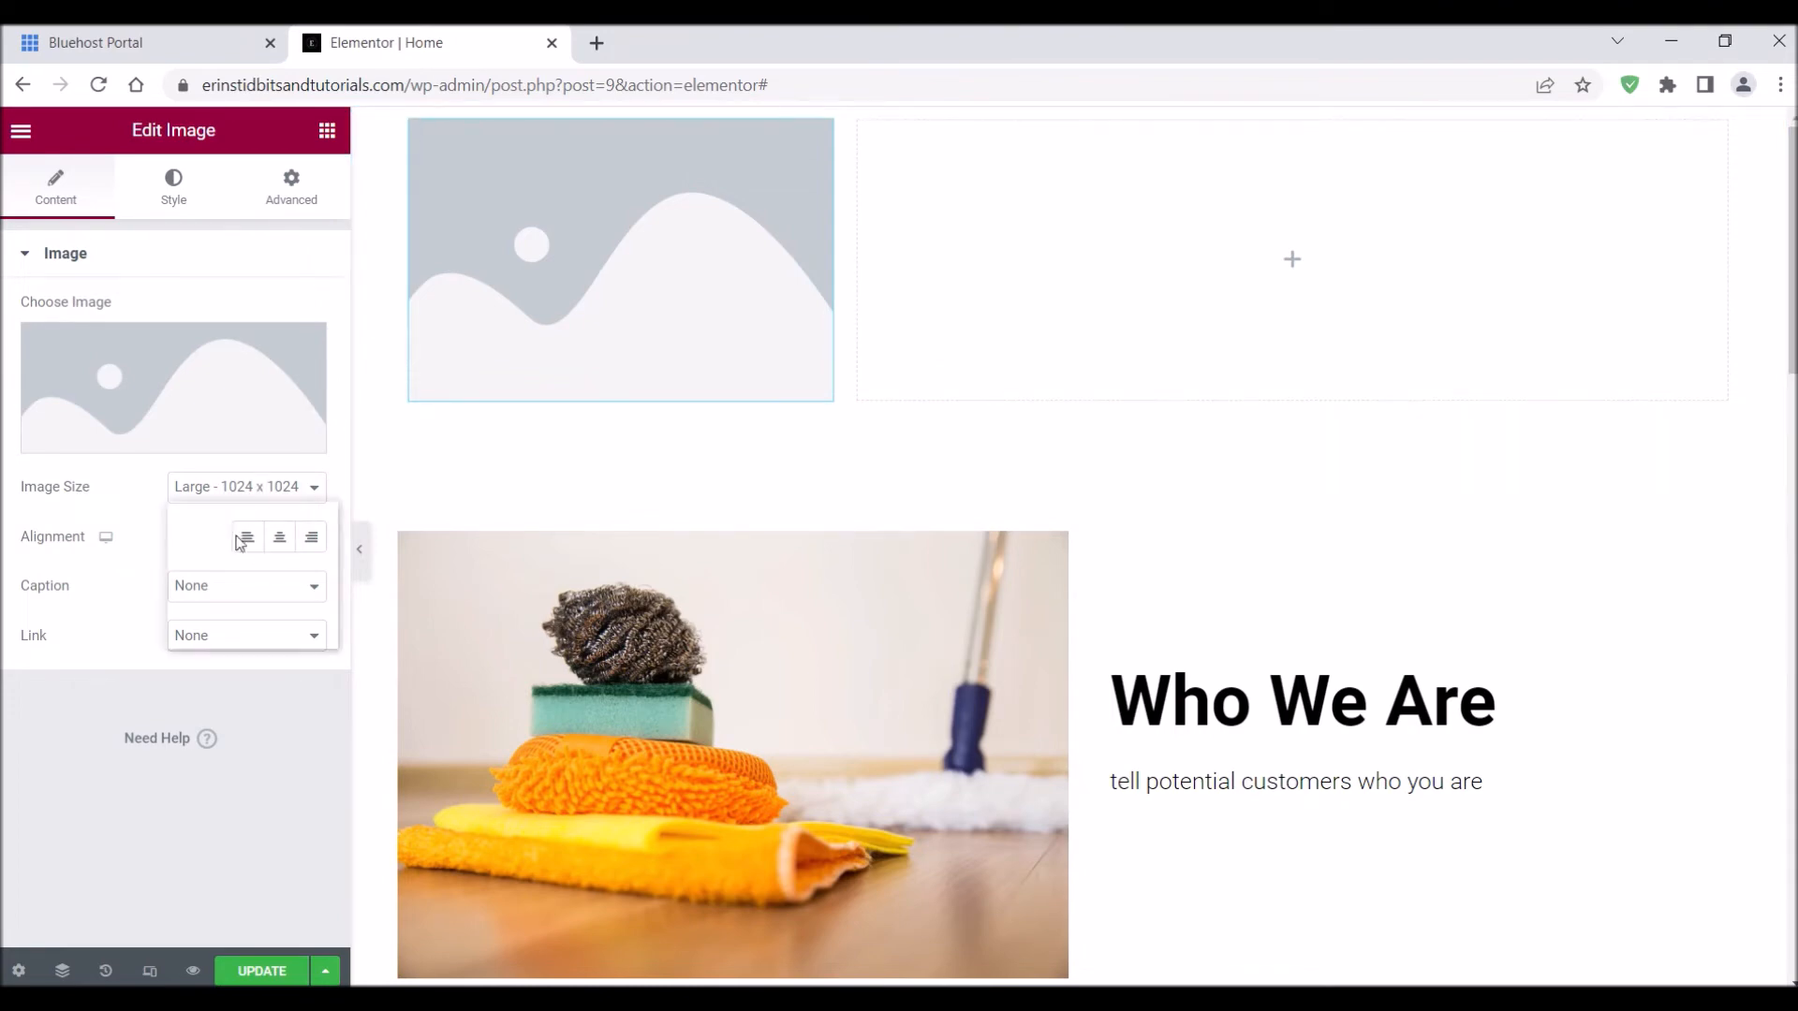
pyautogui.click(245, 488)
pyautogui.click(245, 512)
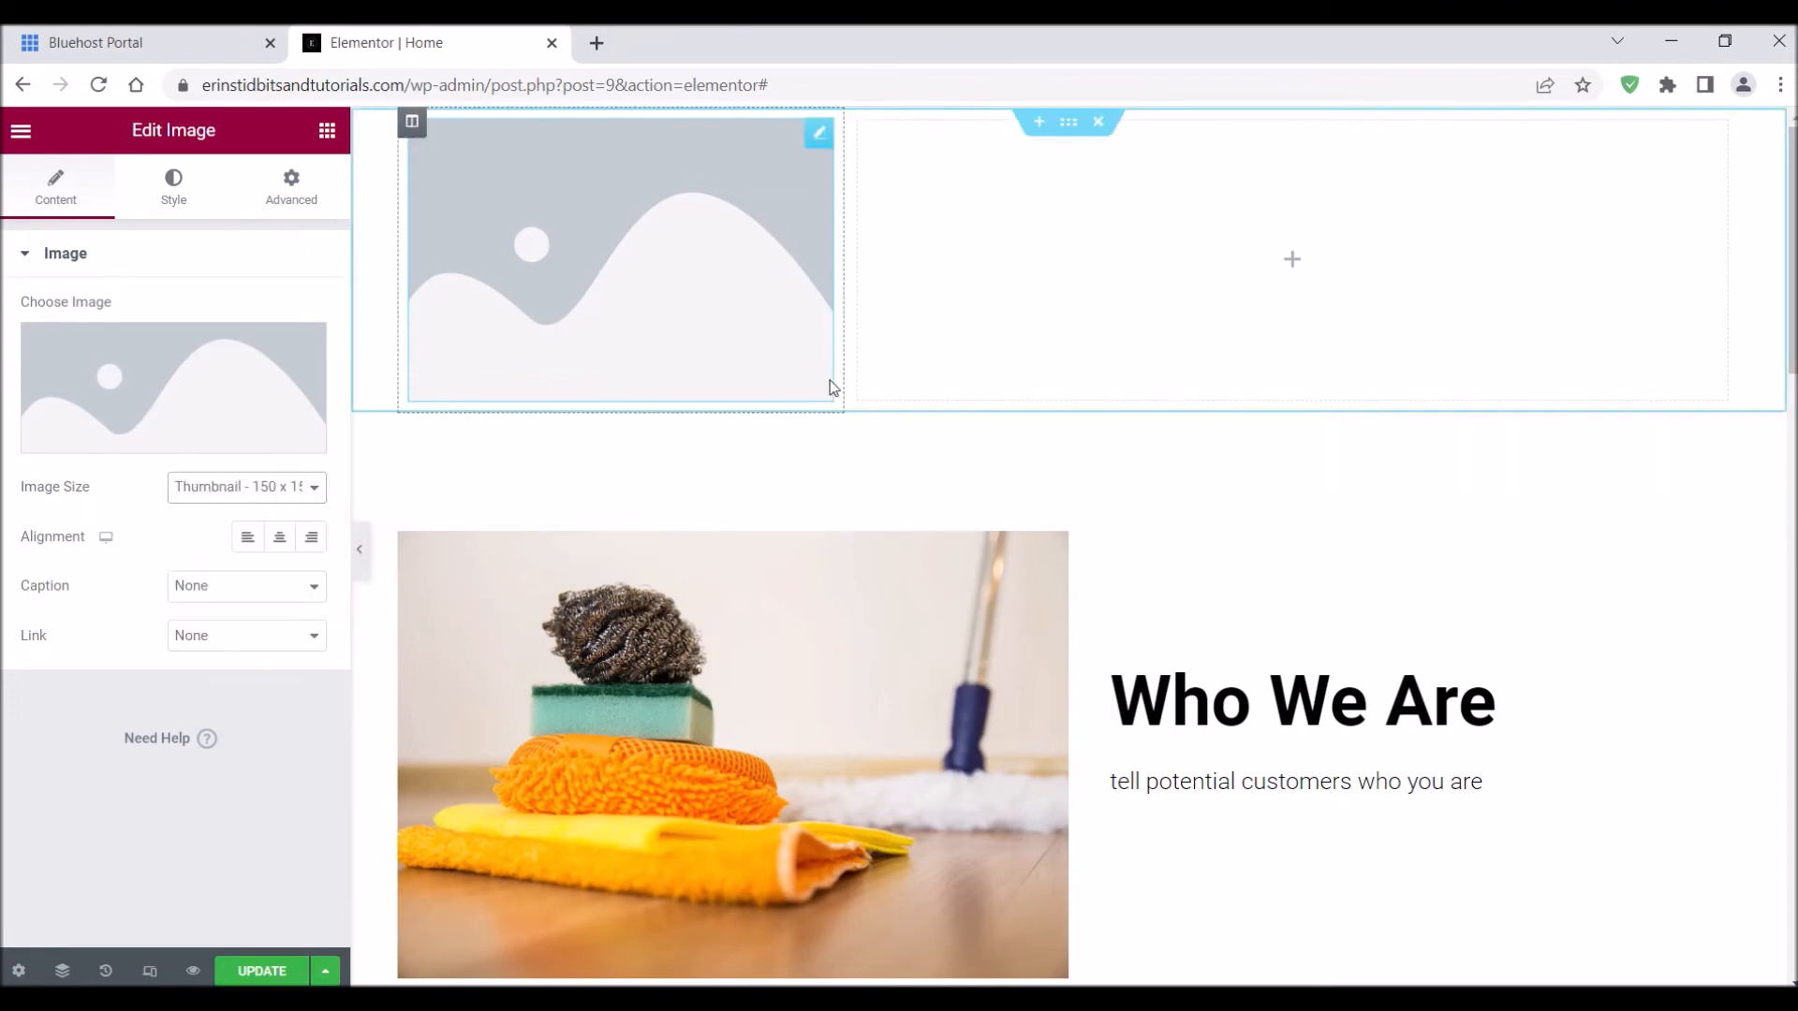
pyautogui.moveTo(841, 297); pyautogui.dragTo(557, 202)
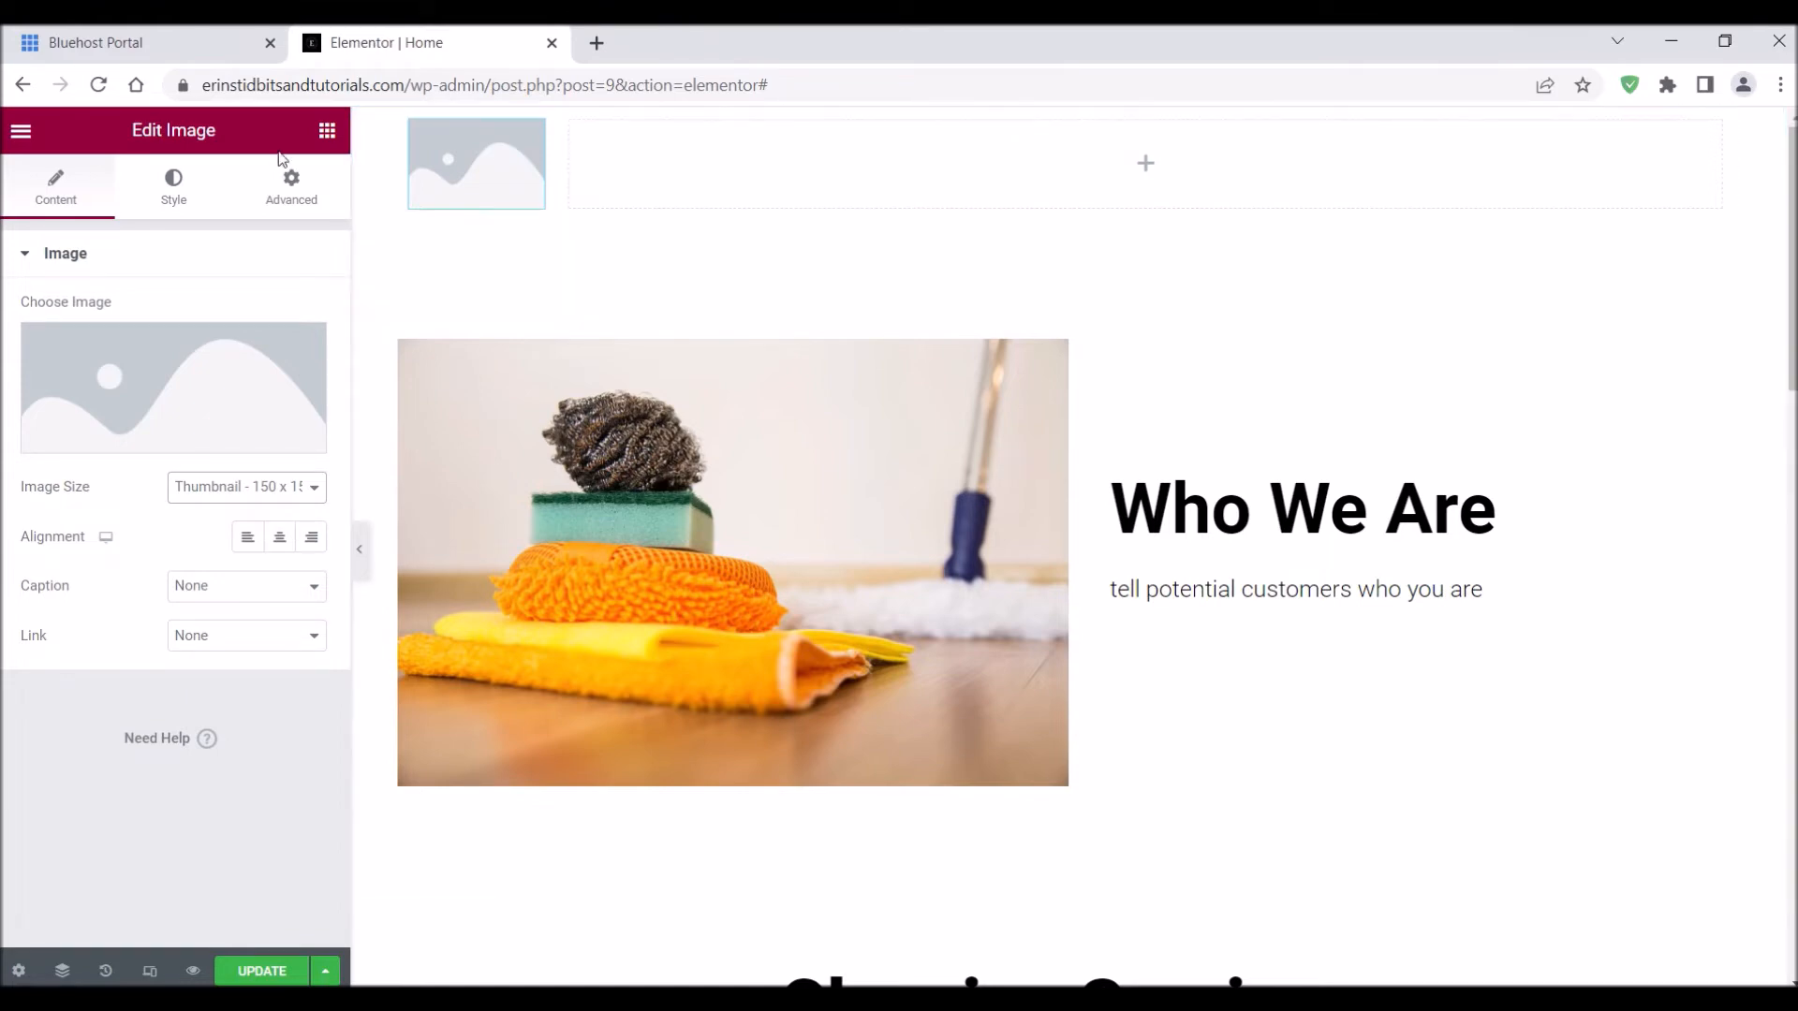
# - Find the Navigation Menu widget and place it in the wide column beside the image placeholder
pyautogui.click(327, 130)
pyautogui.click(177, 235)
pyautogui.write('menu')
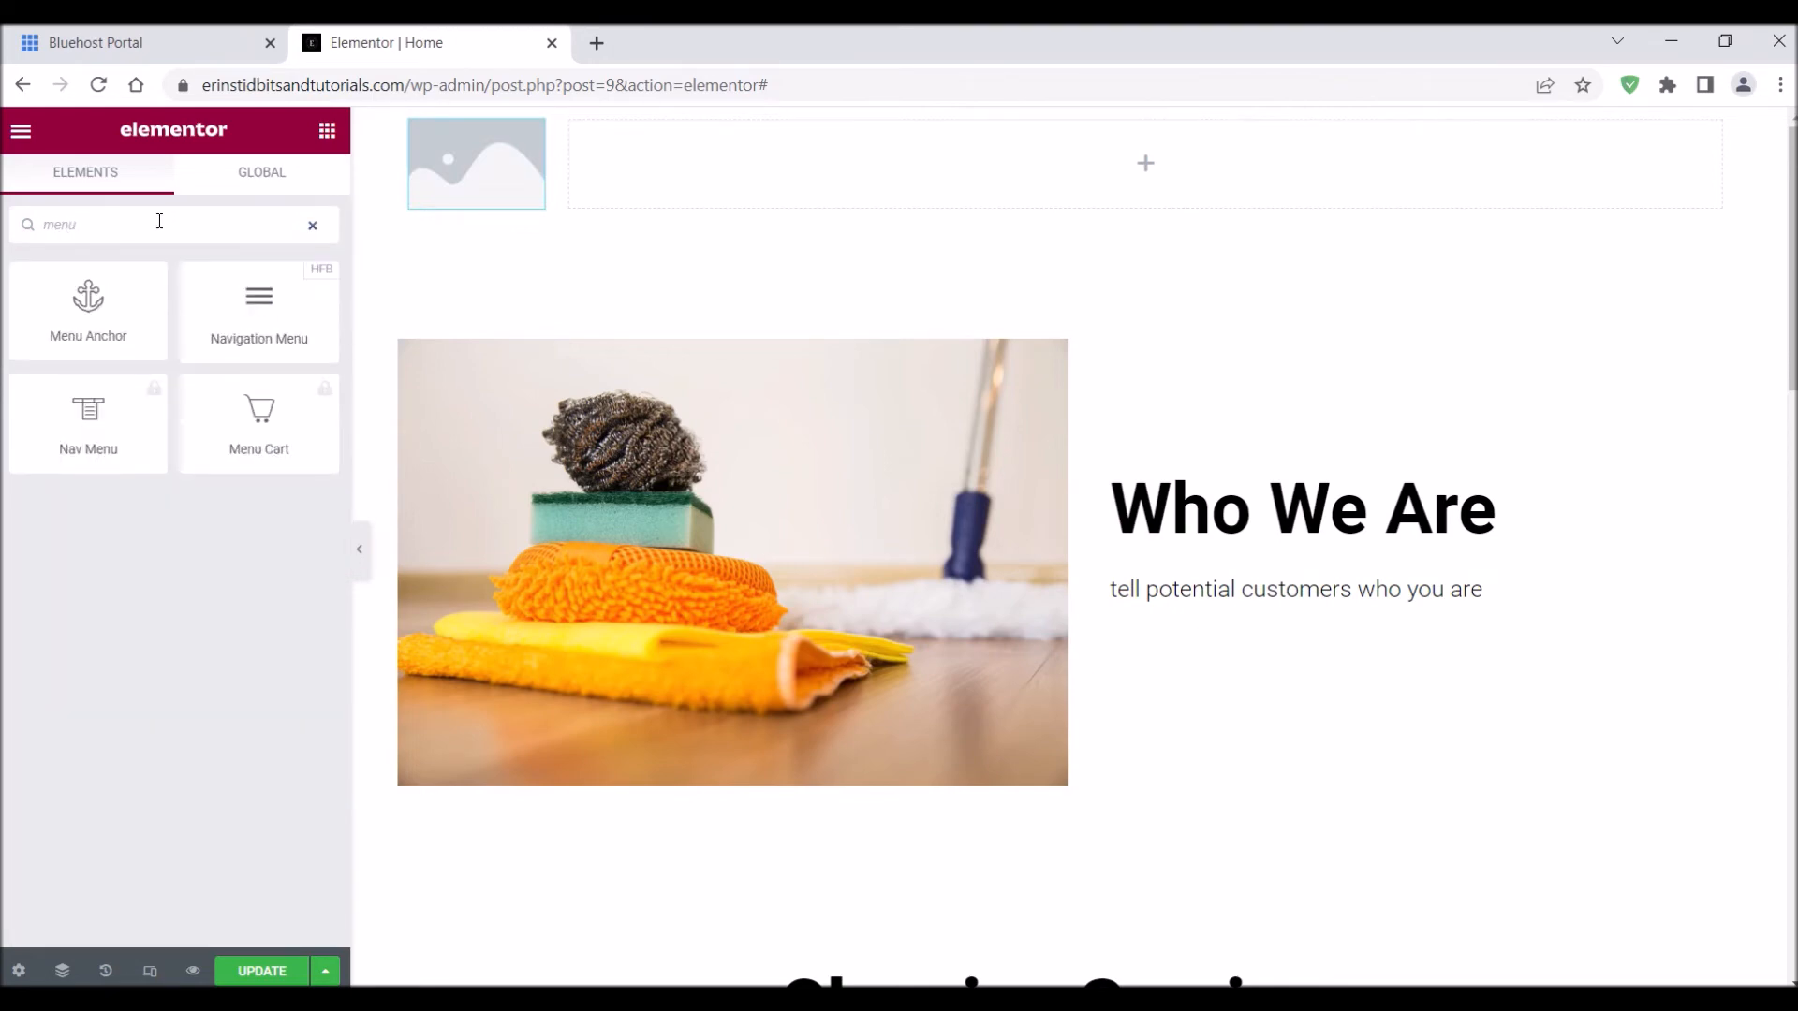
pyautogui.moveTo(259, 309); pyautogui.dragTo(964, 177)
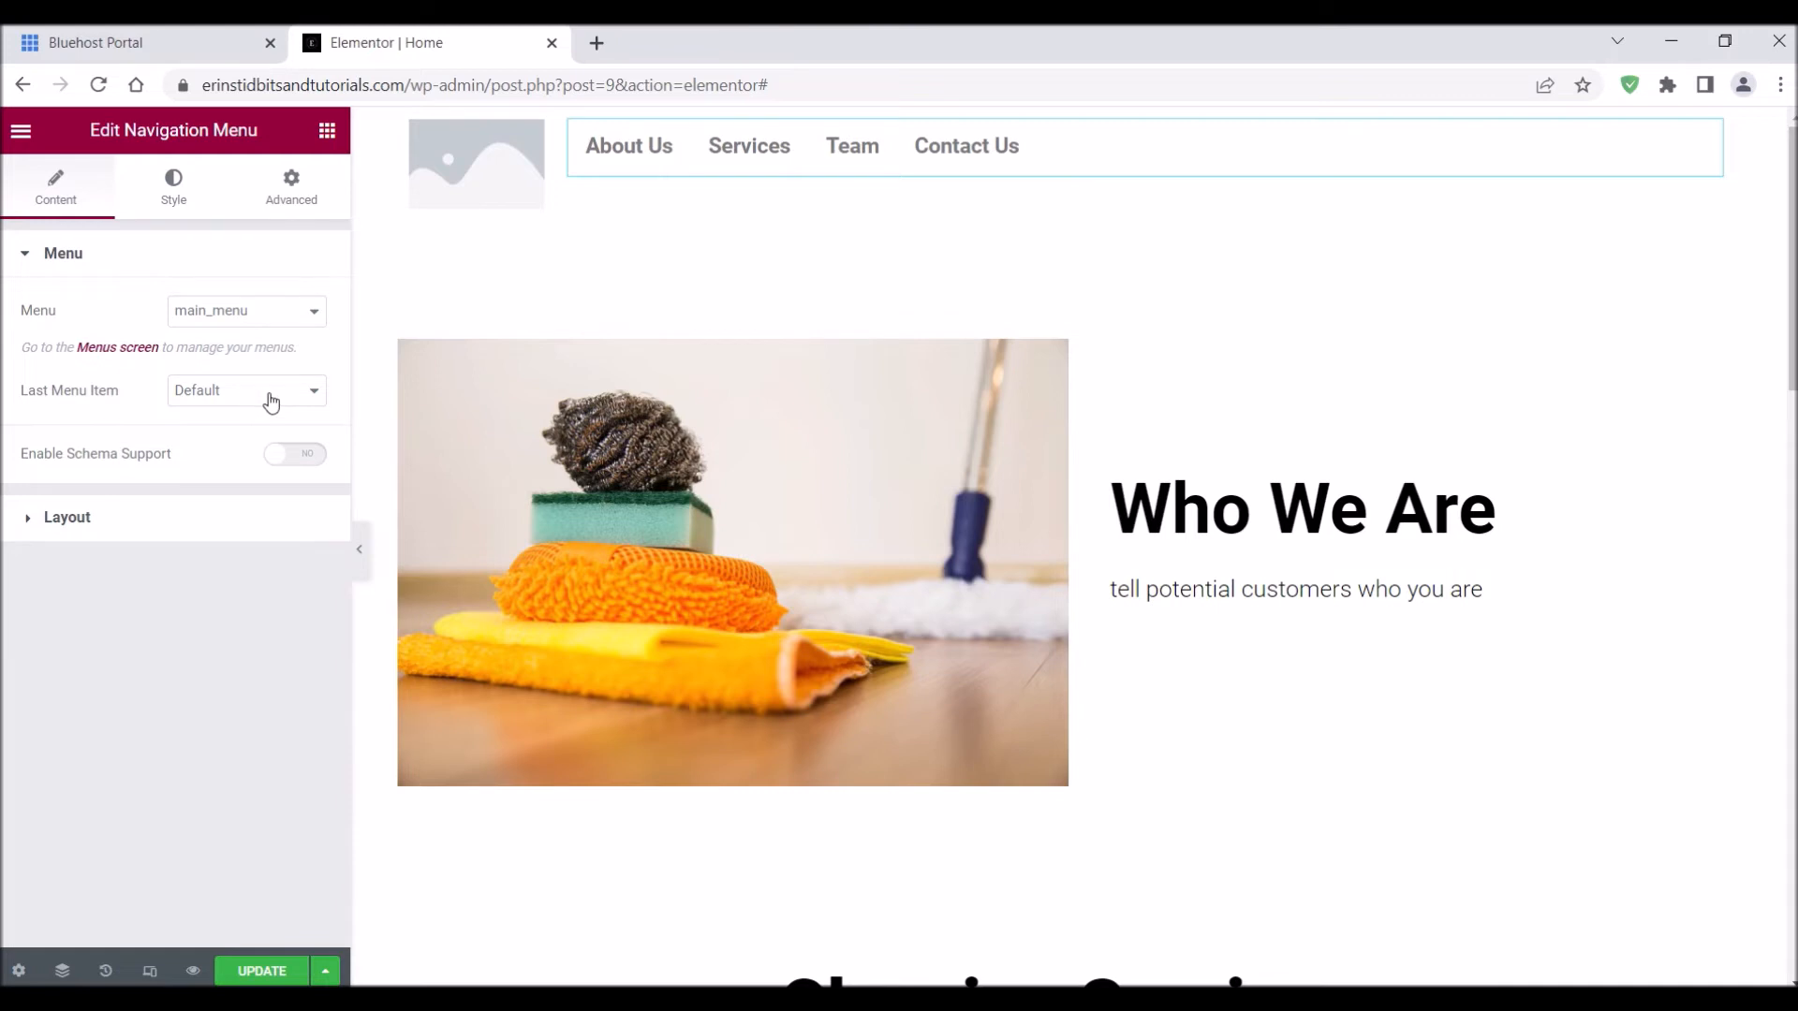
# - Set the navigation menu's normal text color to black
pyautogui.click(182, 199)
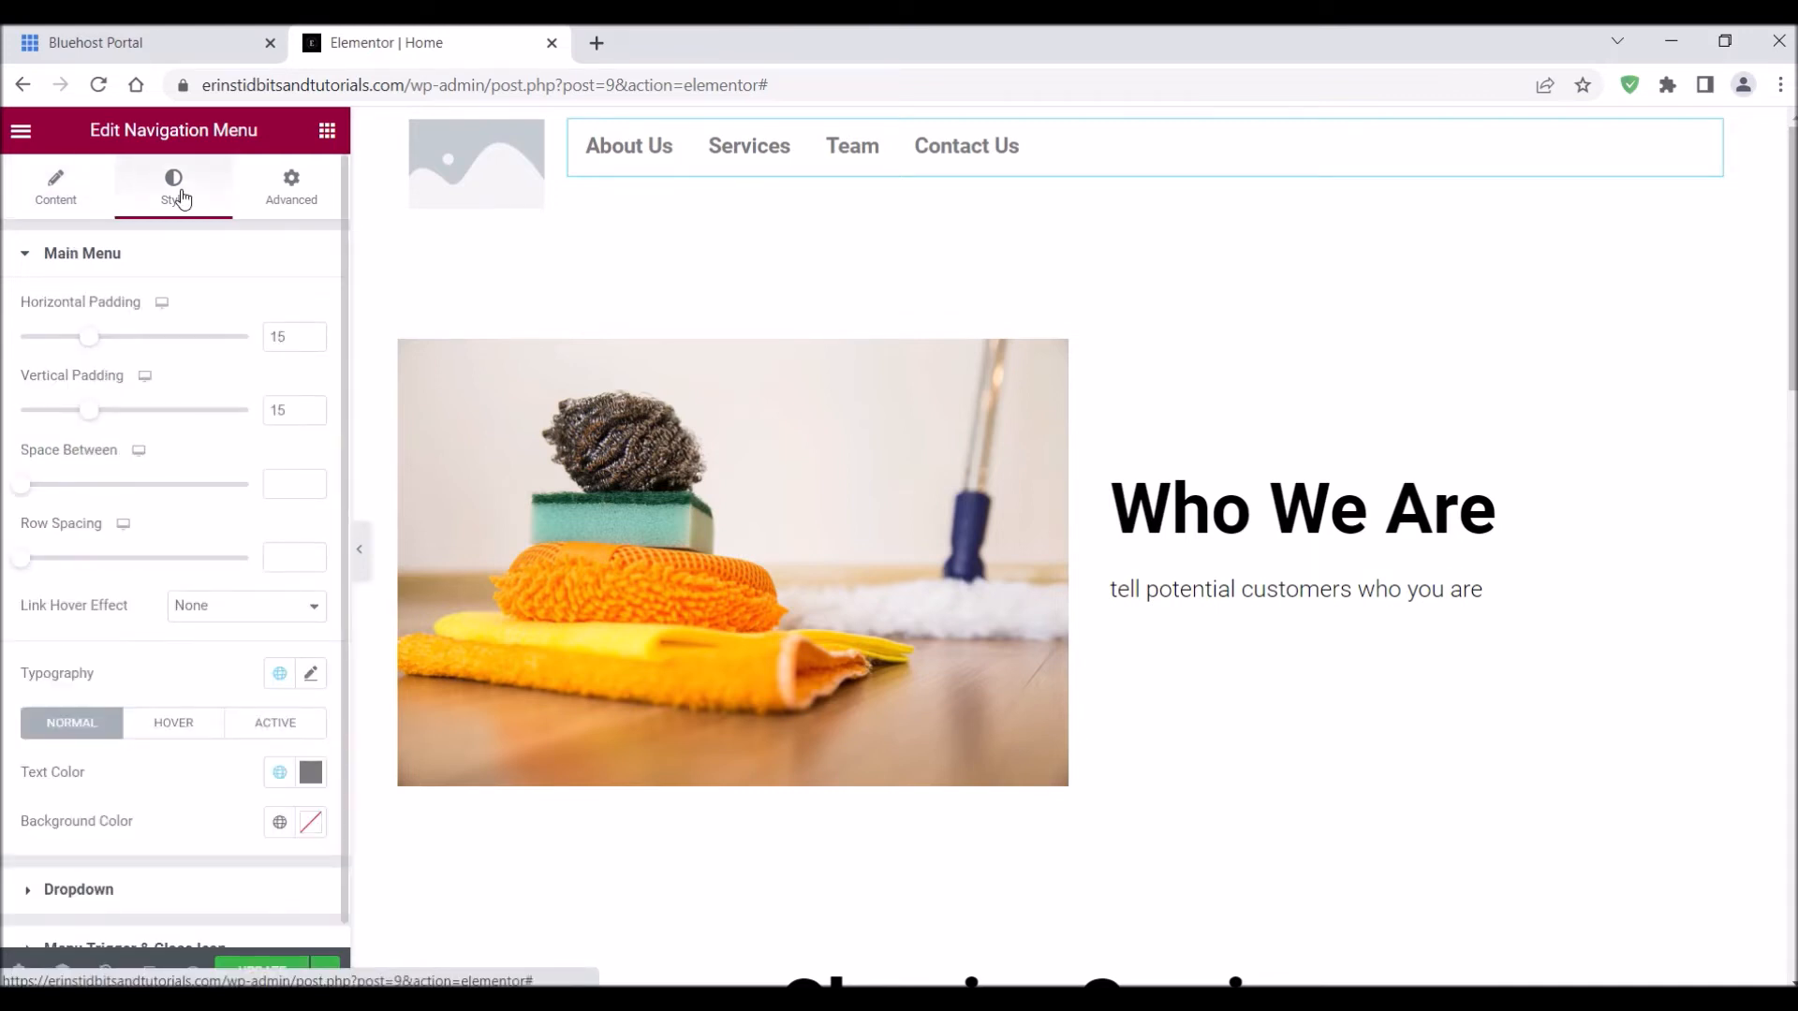
pyautogui.click(311, 771)
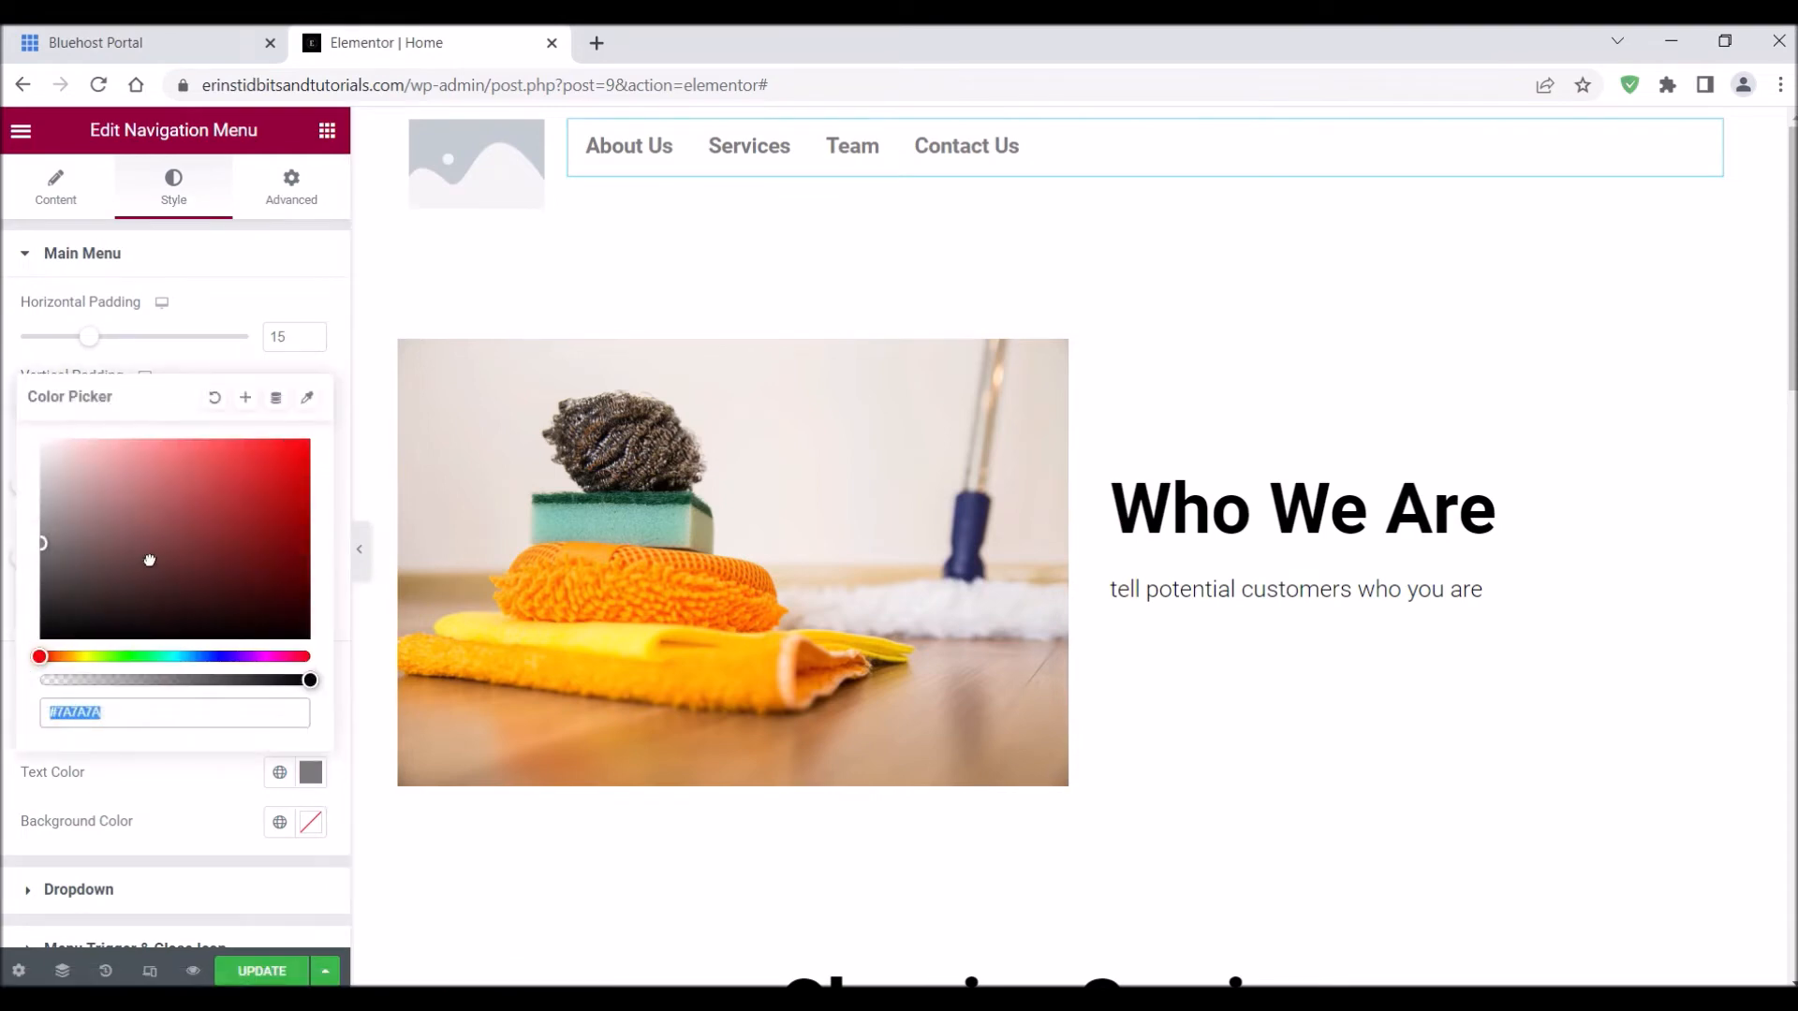
pyautogui.write('#0')
pyautogui.scroll(-1, 327, 669)
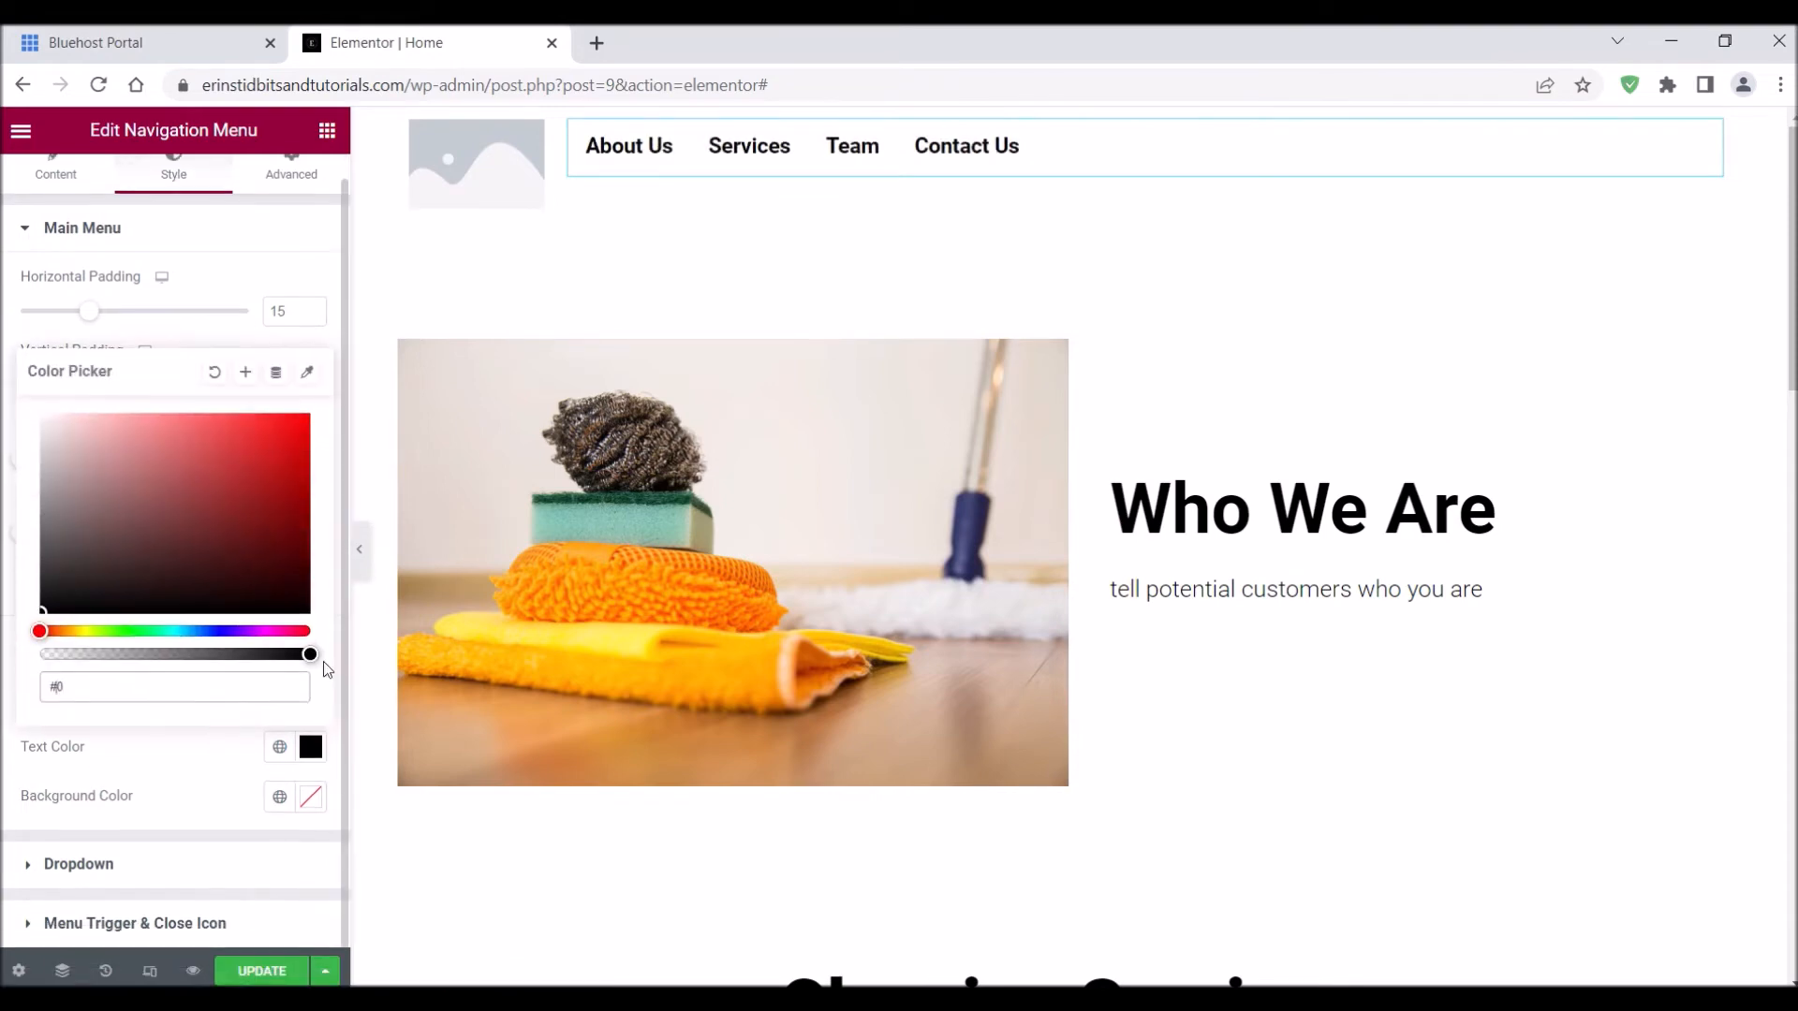
pyautogui.click(311, 747)
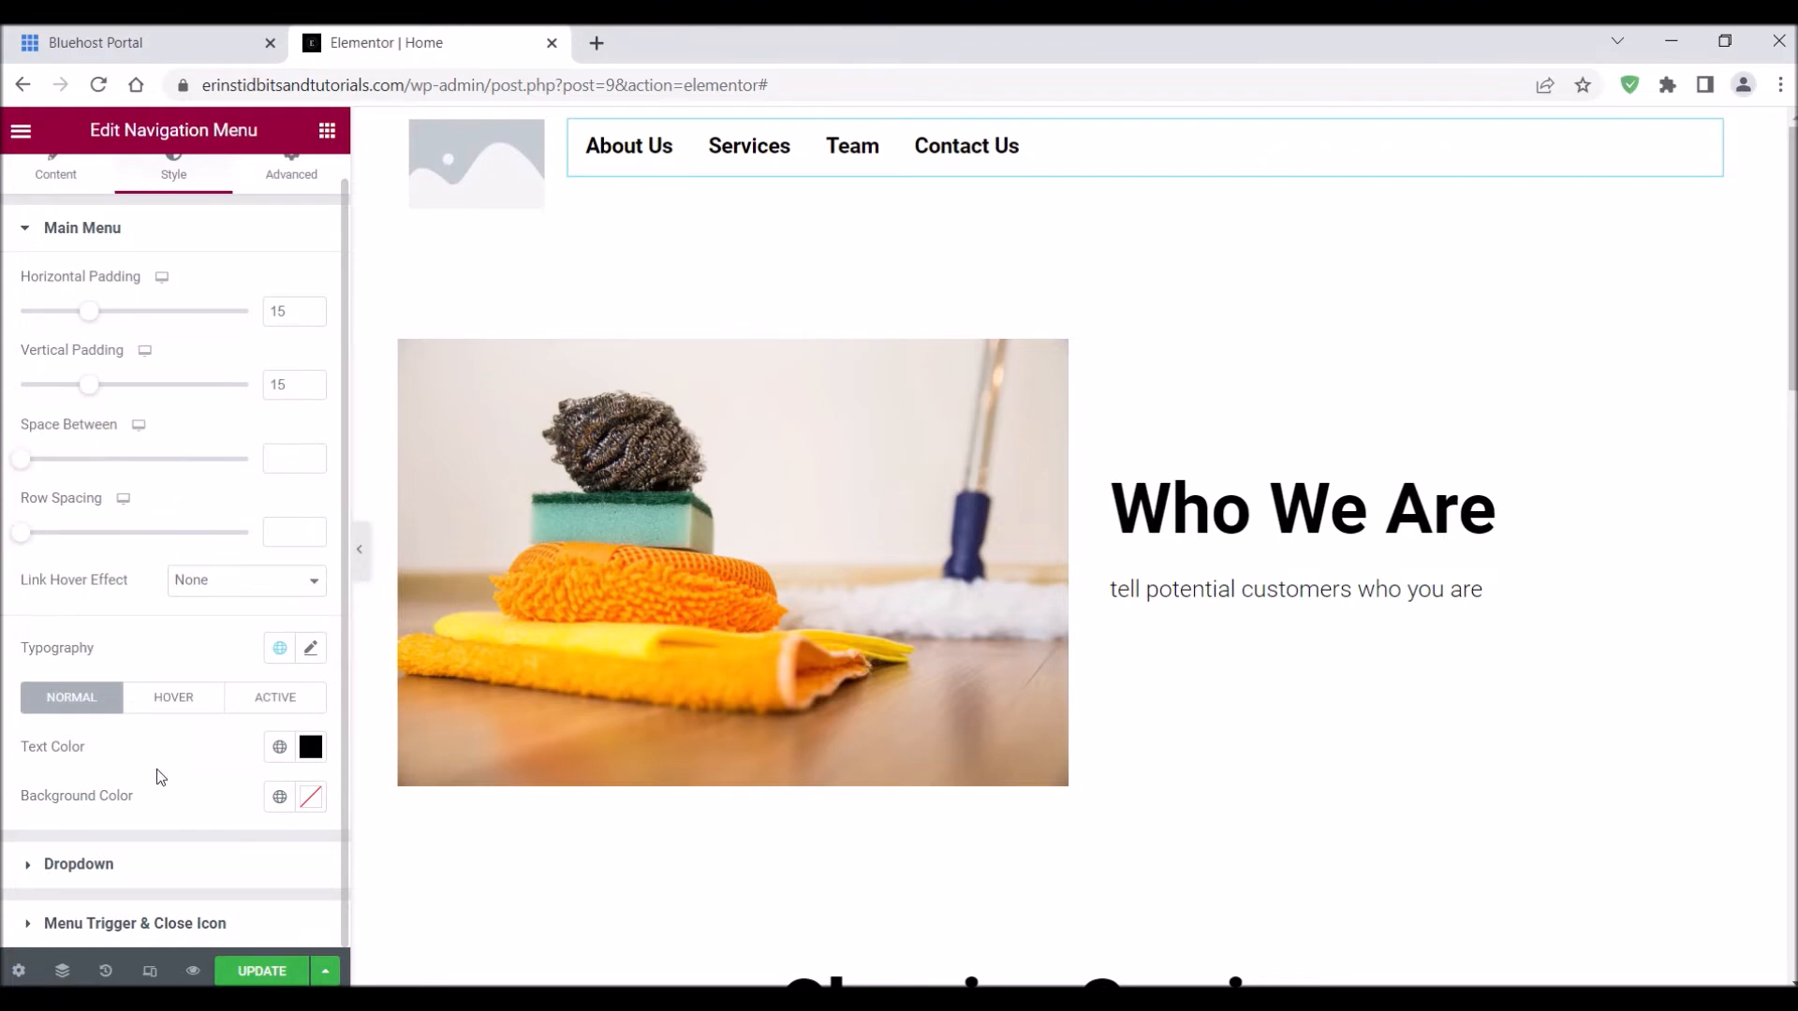
# - Compare center and right alignment in the navigation menu's layout settings and keep it aligned right
pyautogui.scroll(1, 89, 421)
pyautogui.click(56, 187)
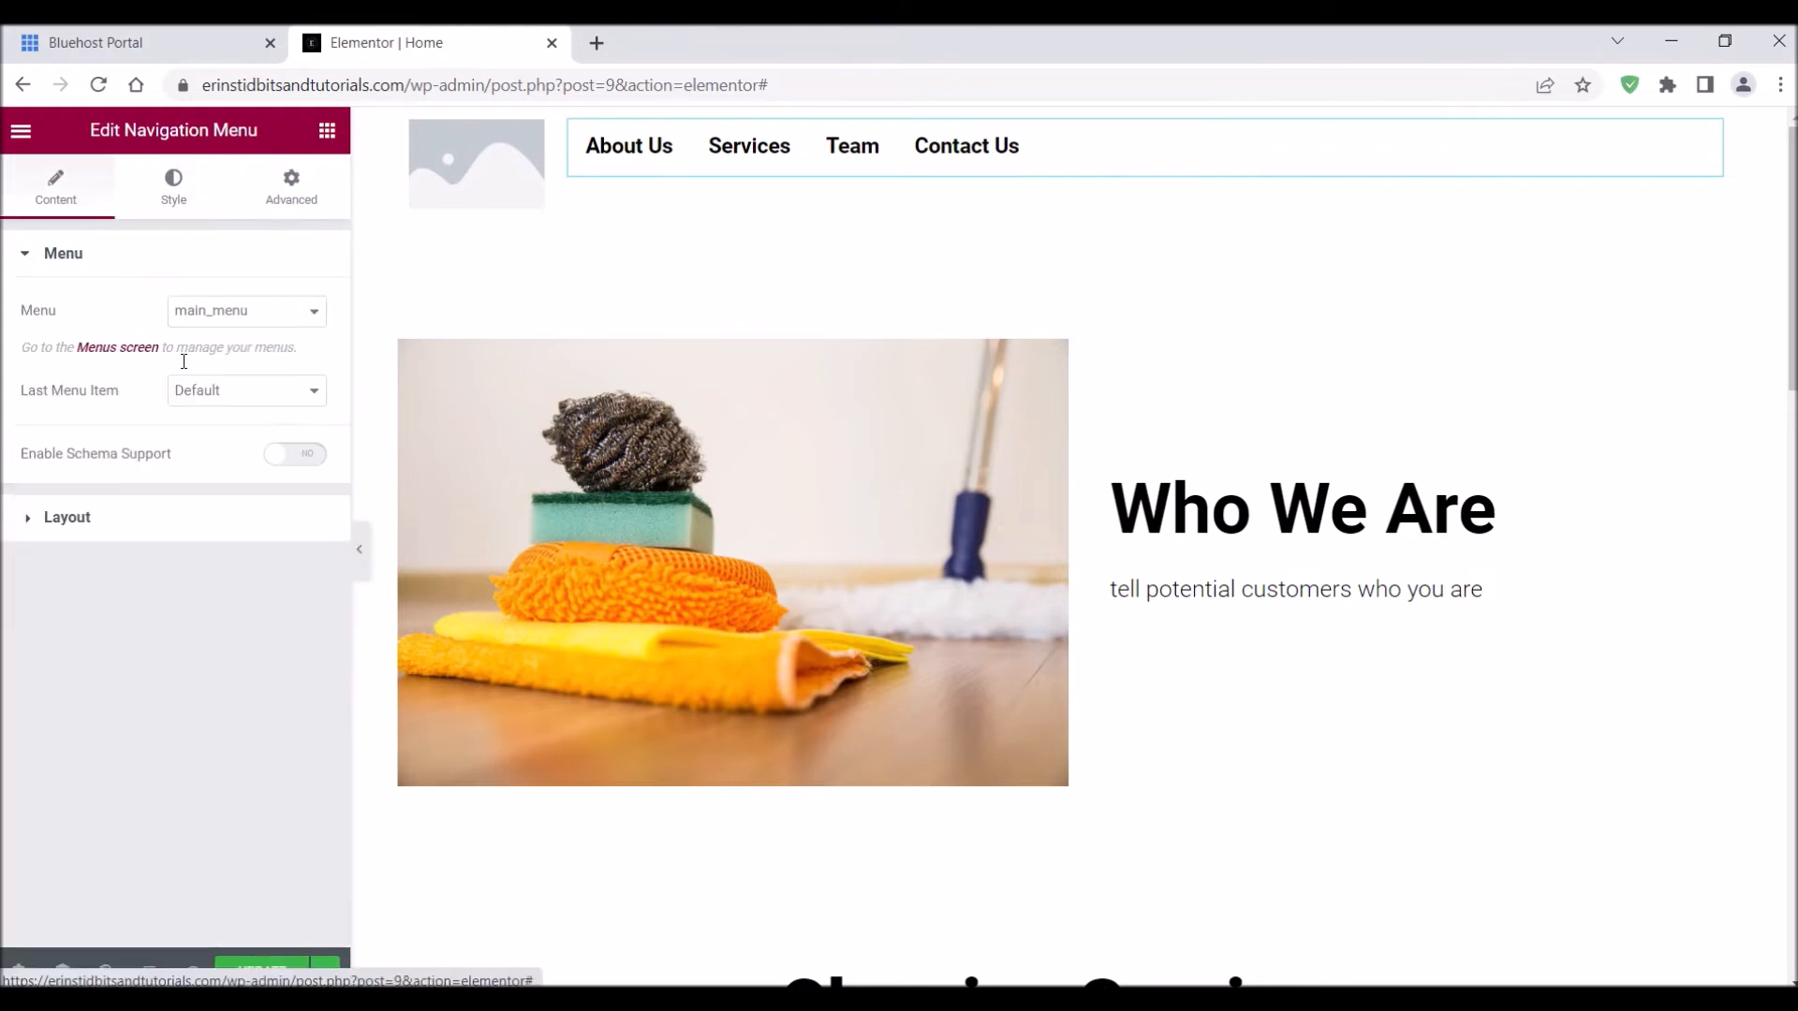
pyautogui.click(36, 518)
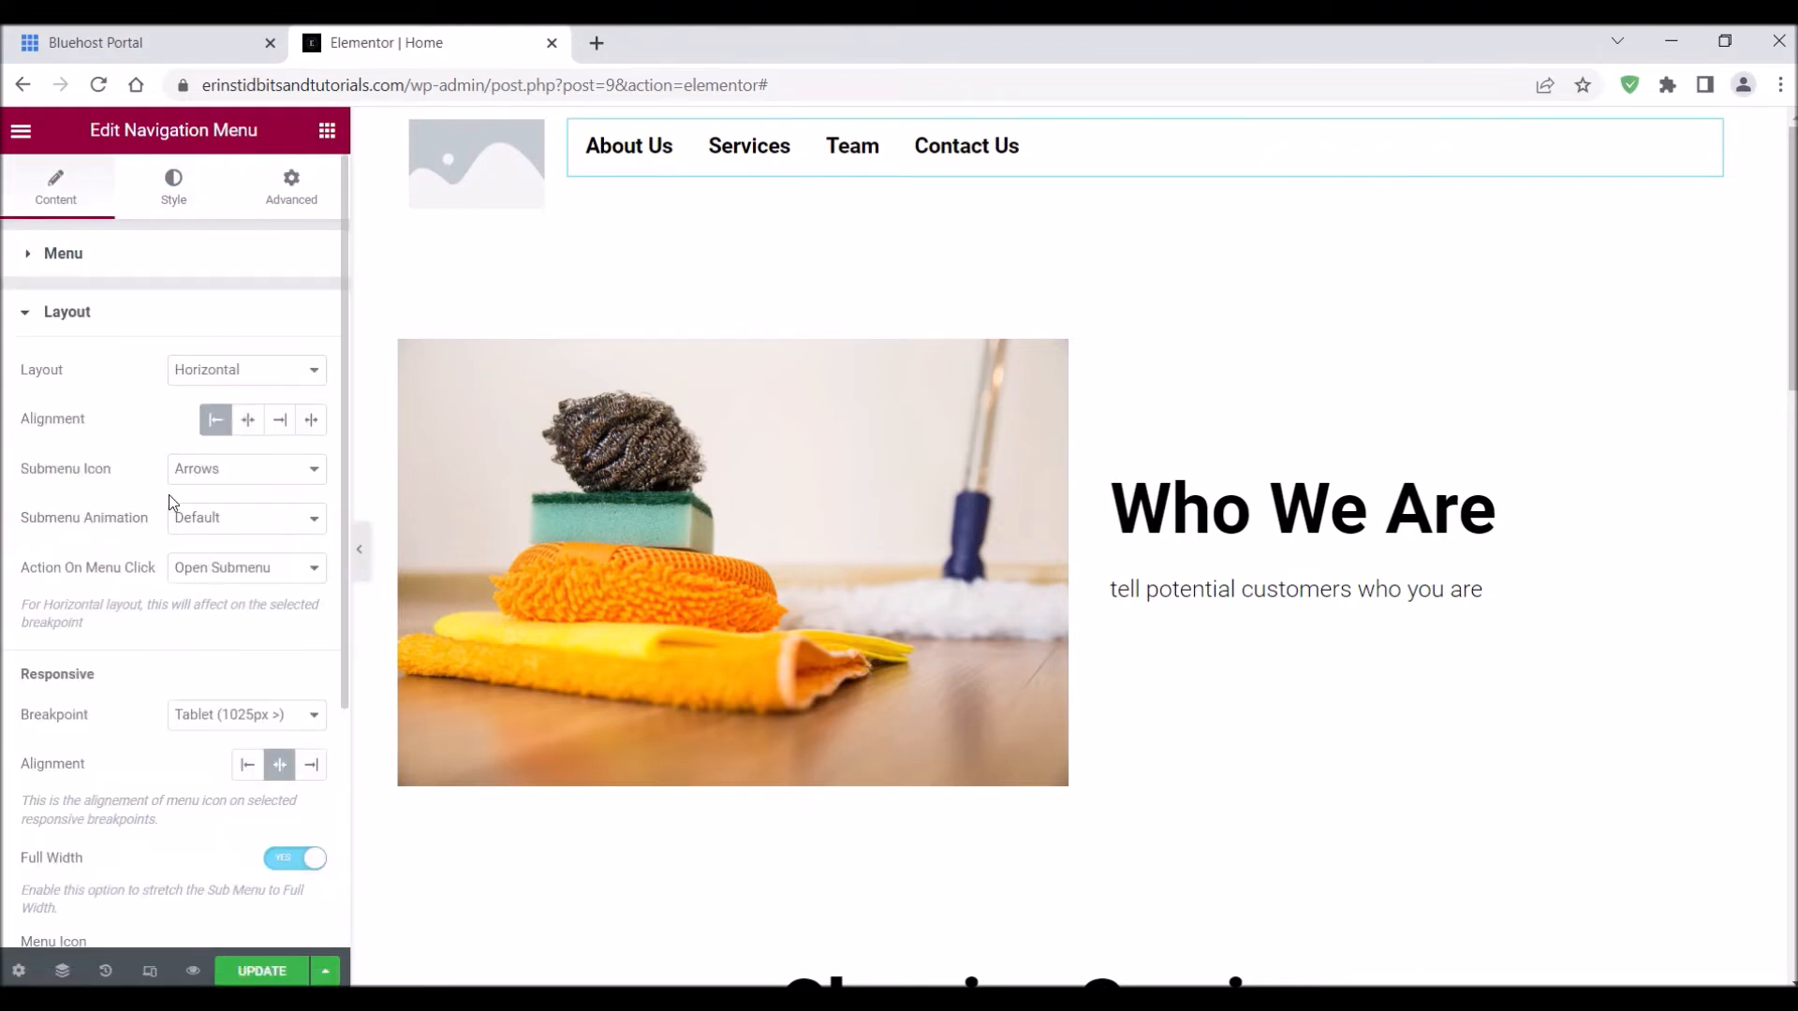
pyautogui.click(280, 421)
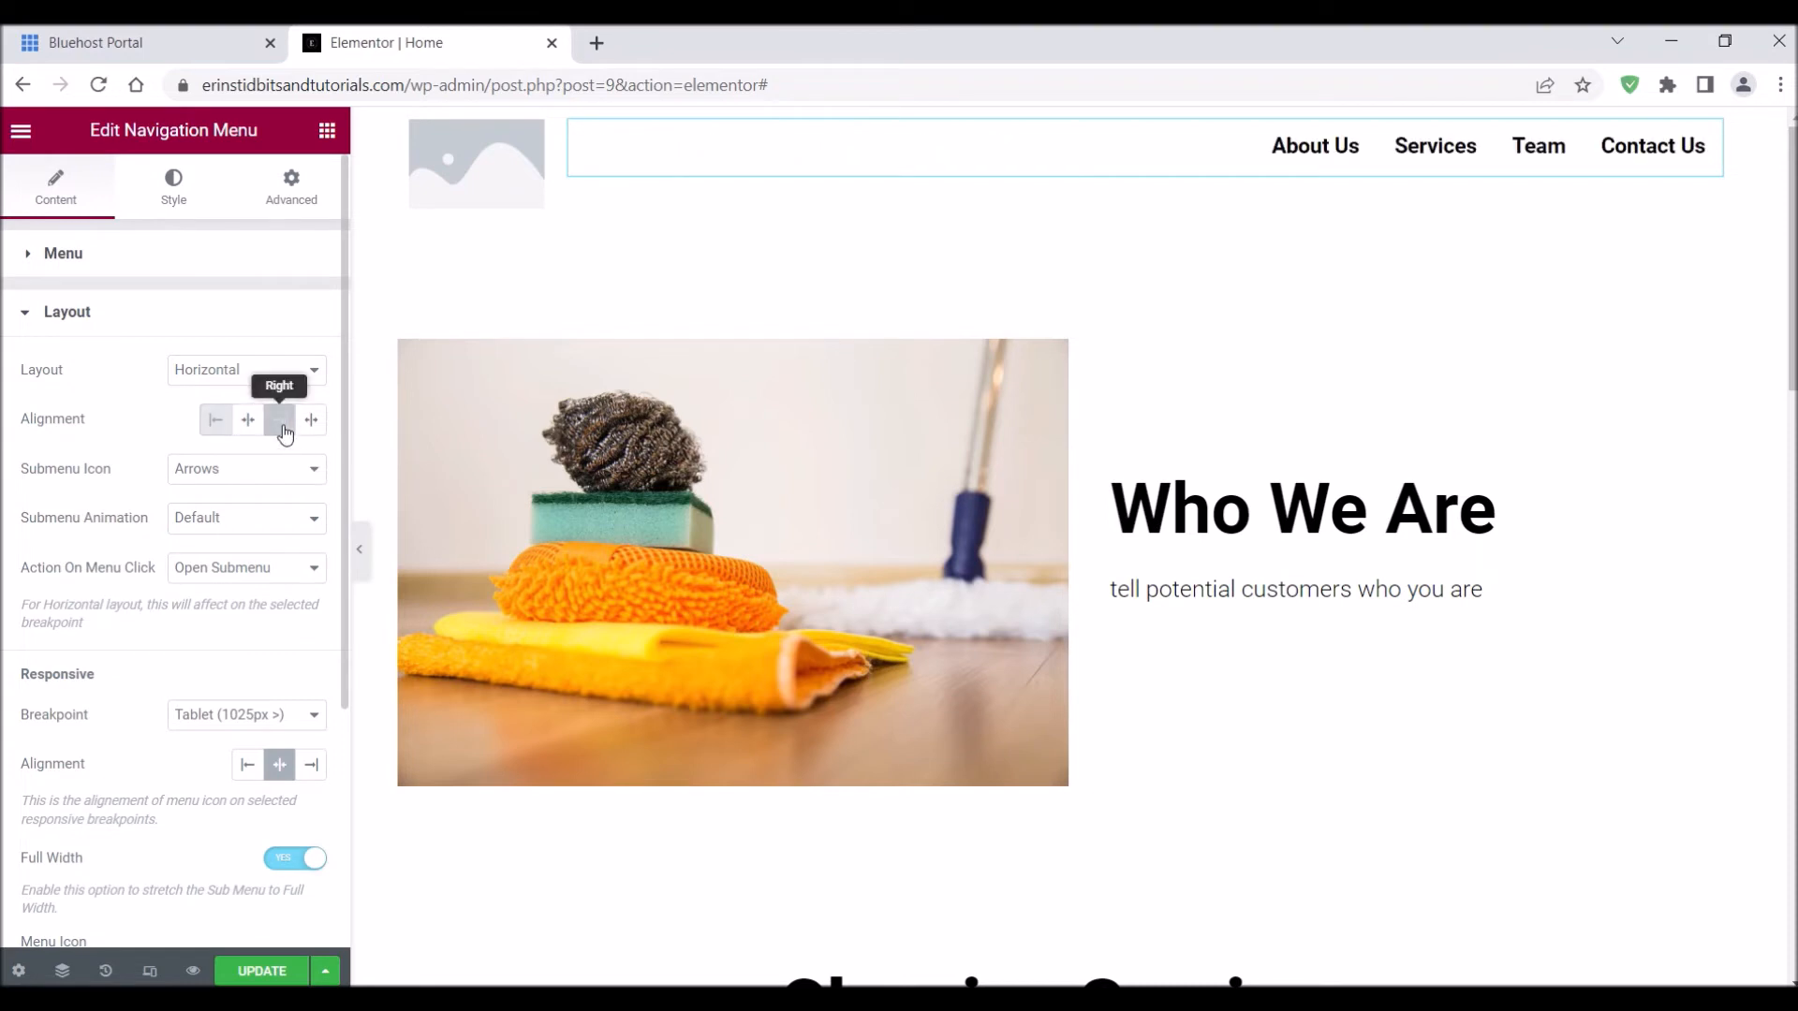
pyautogui.click(251, 424)
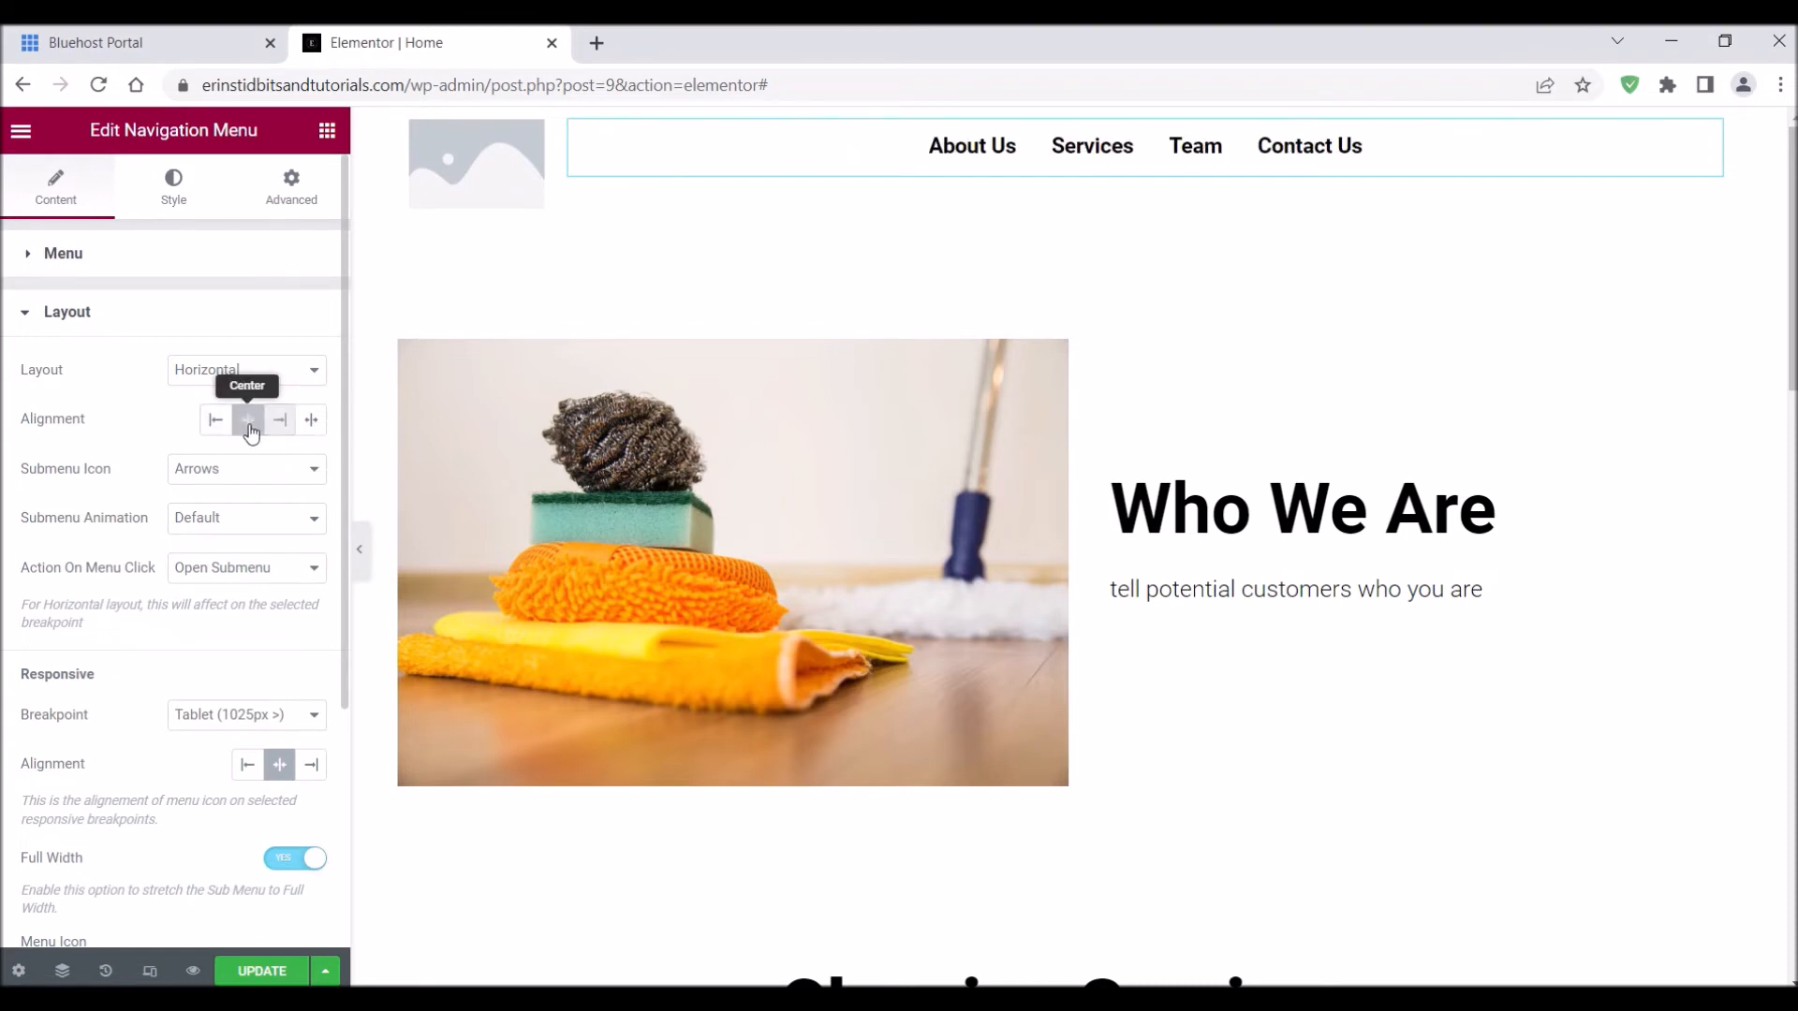
pyautogui.click(277, 421)
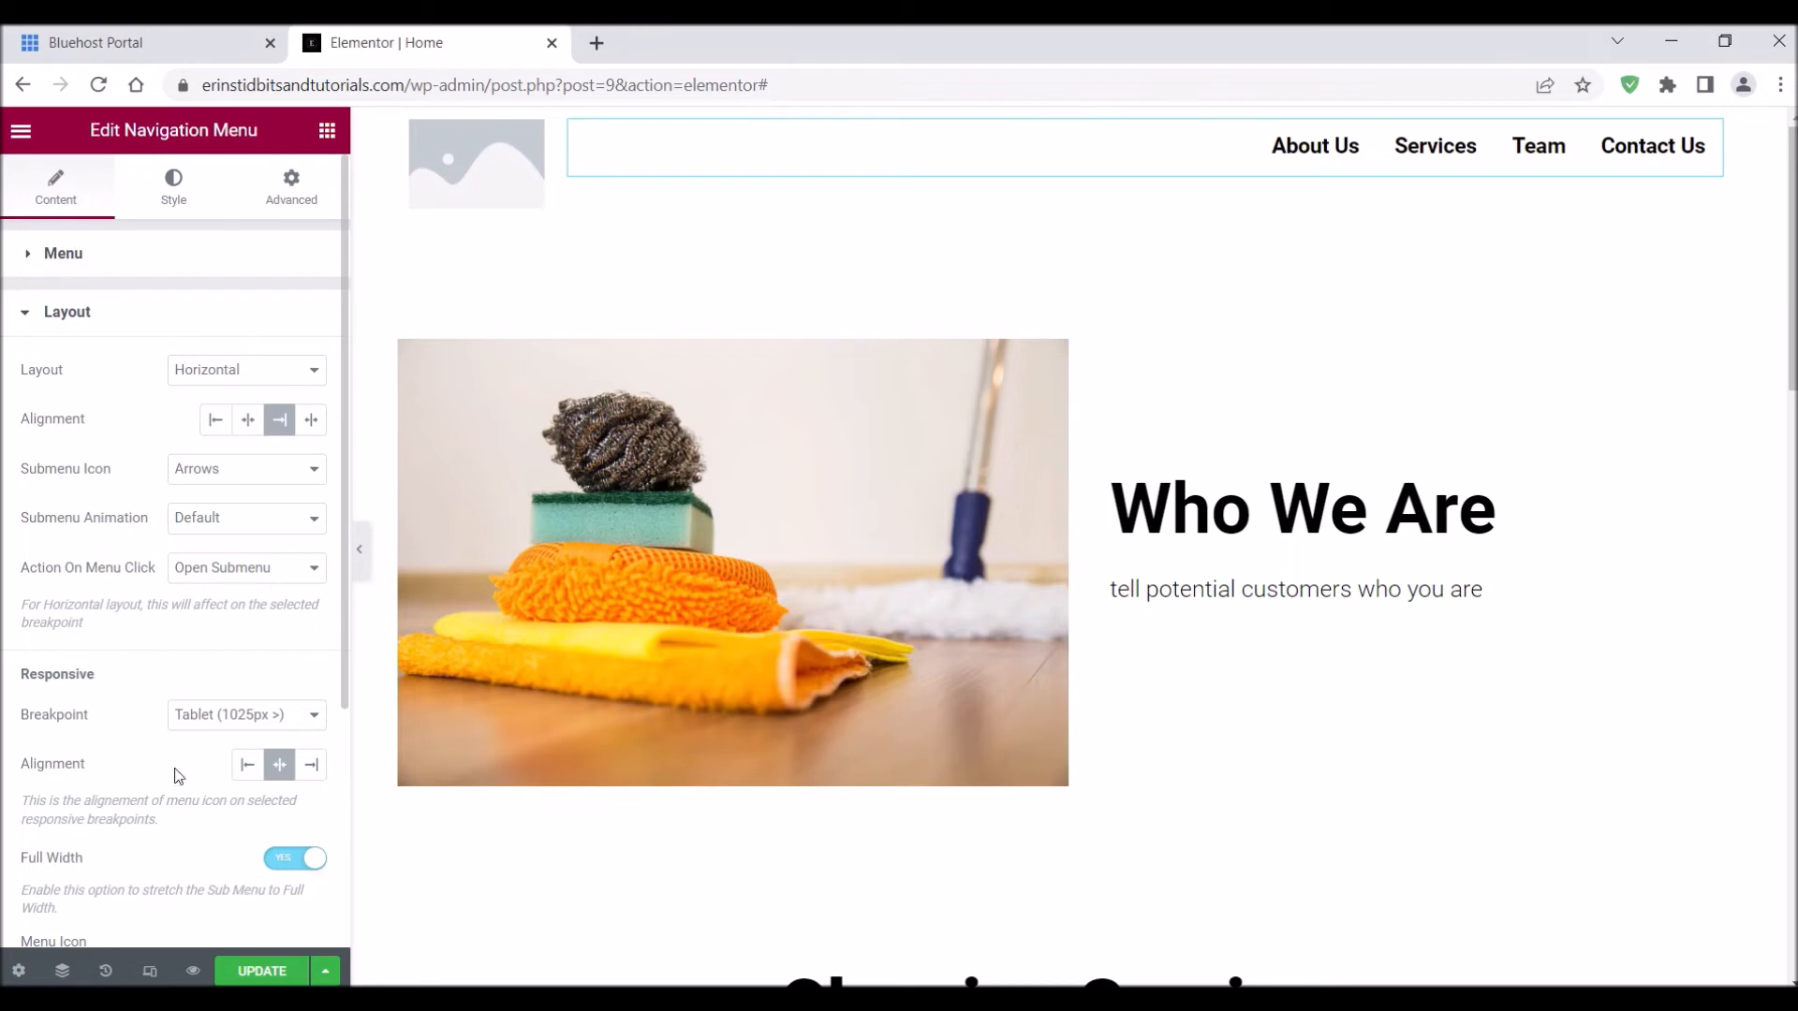
pyautogui.scroll(-5, 142, 615)
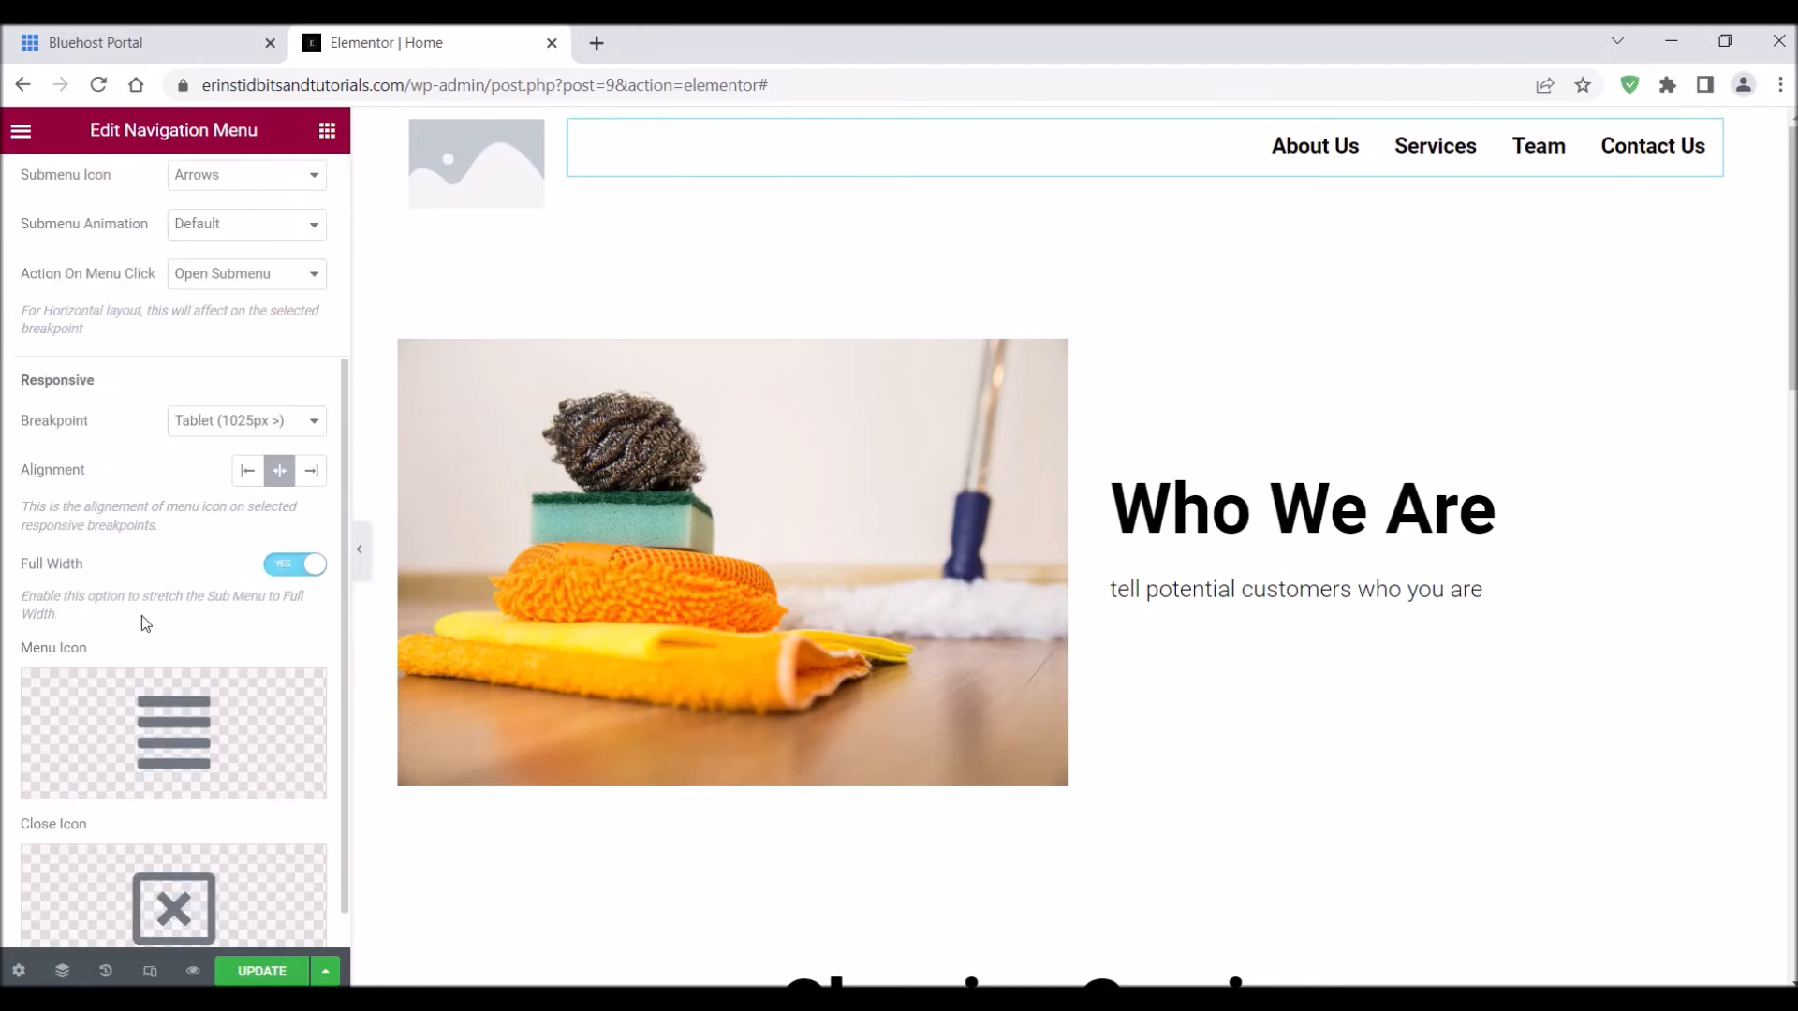
# - Give the header section containing the navigation menu the CSS ID main_menu and update the page
pyautogui.click(577, 203)
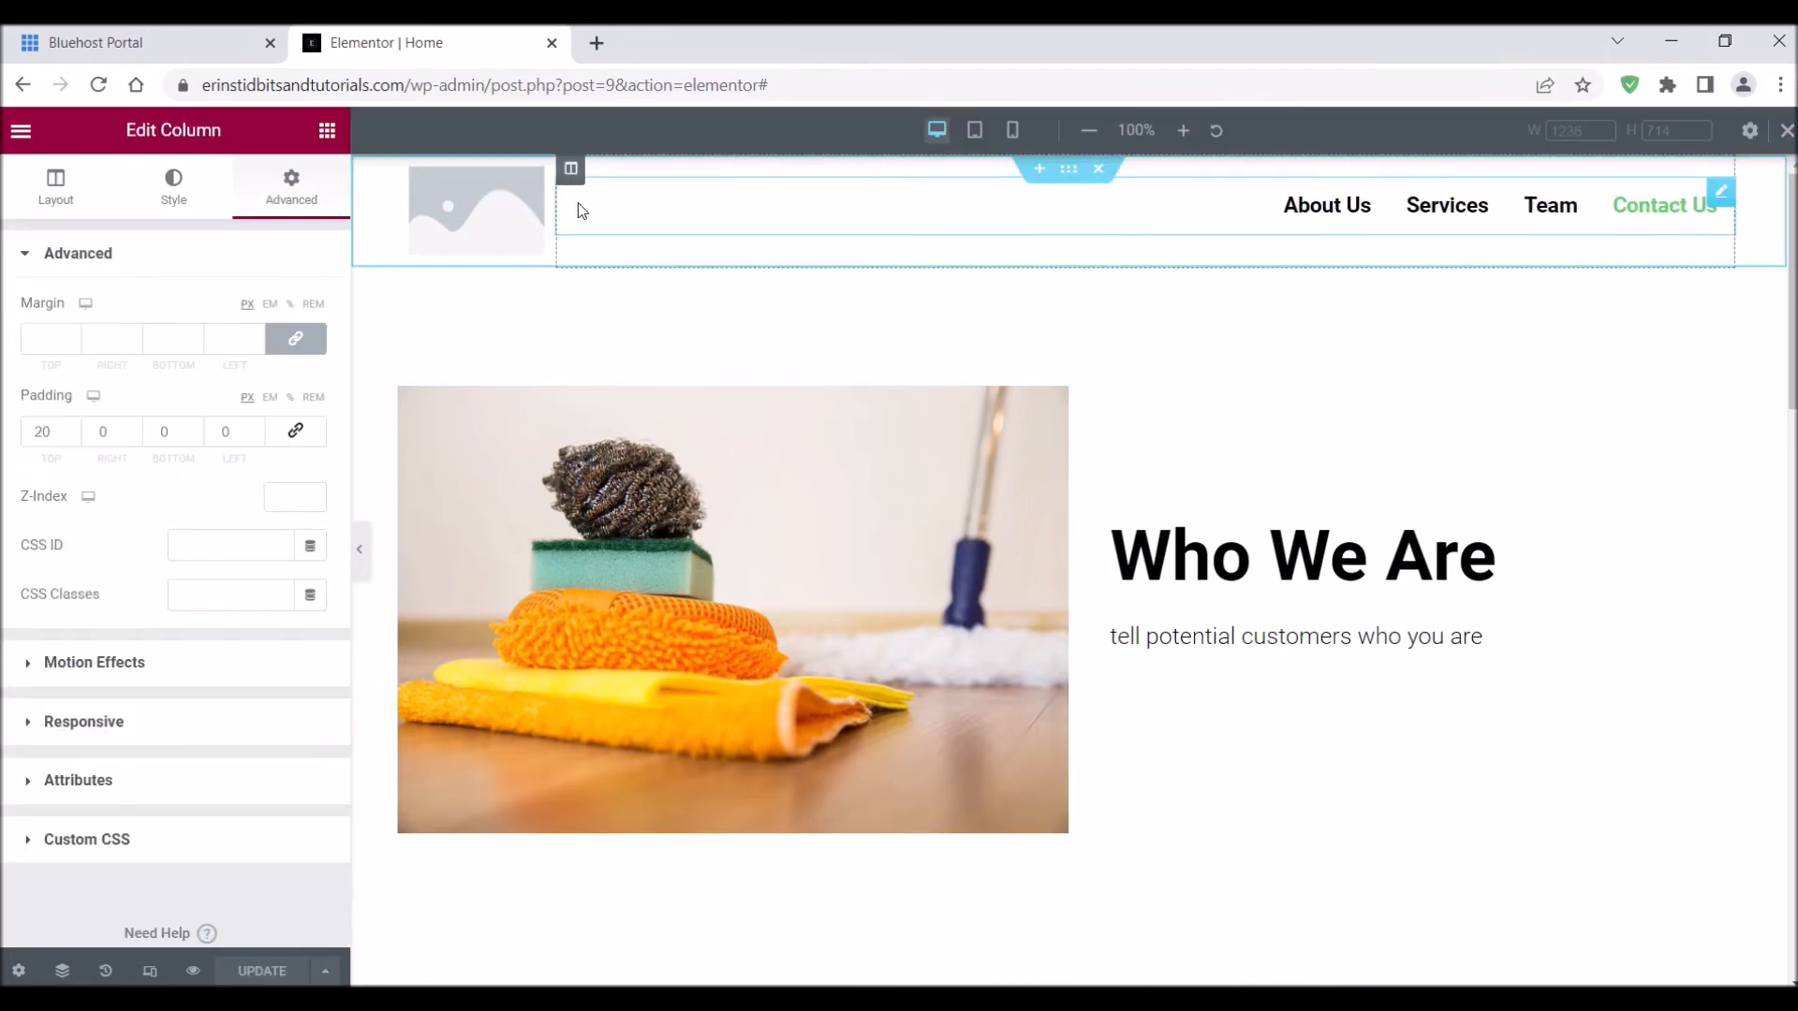
pyautogui.click(1072, 176)
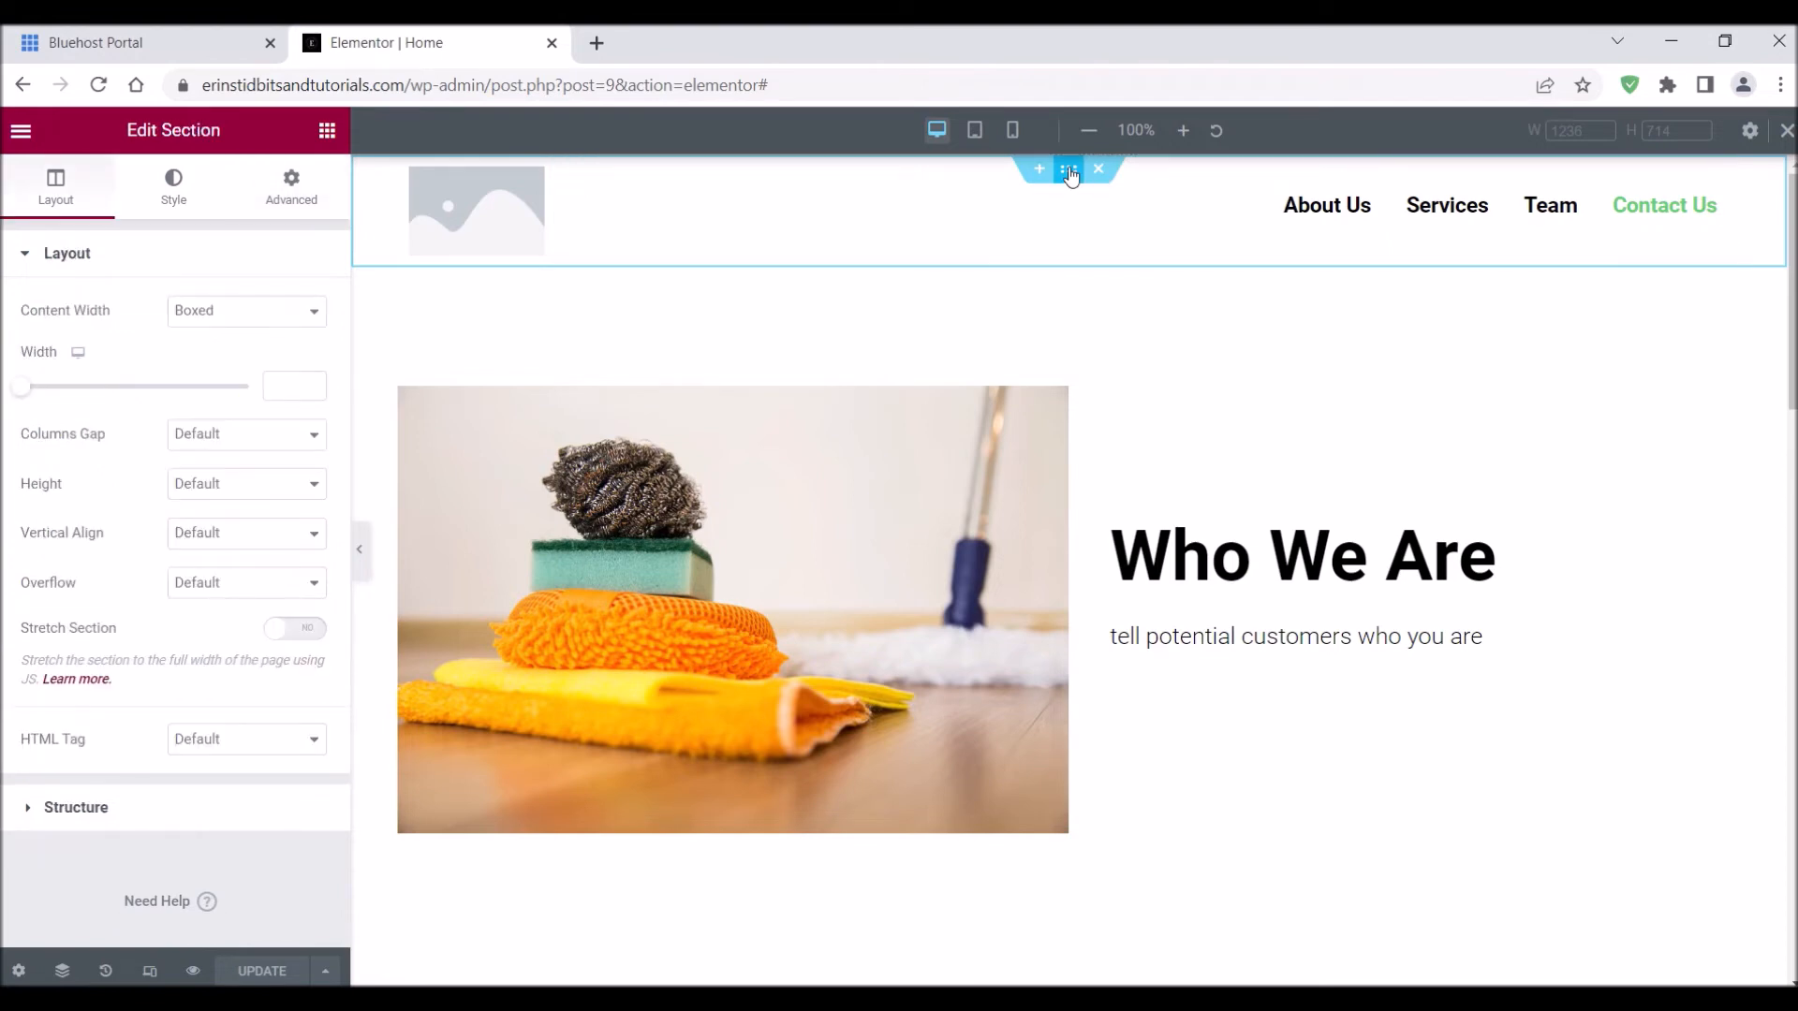
pyautogui.click(298, 188)
pyautogui.click(190, 543)
pyautogui.write('main_menu')
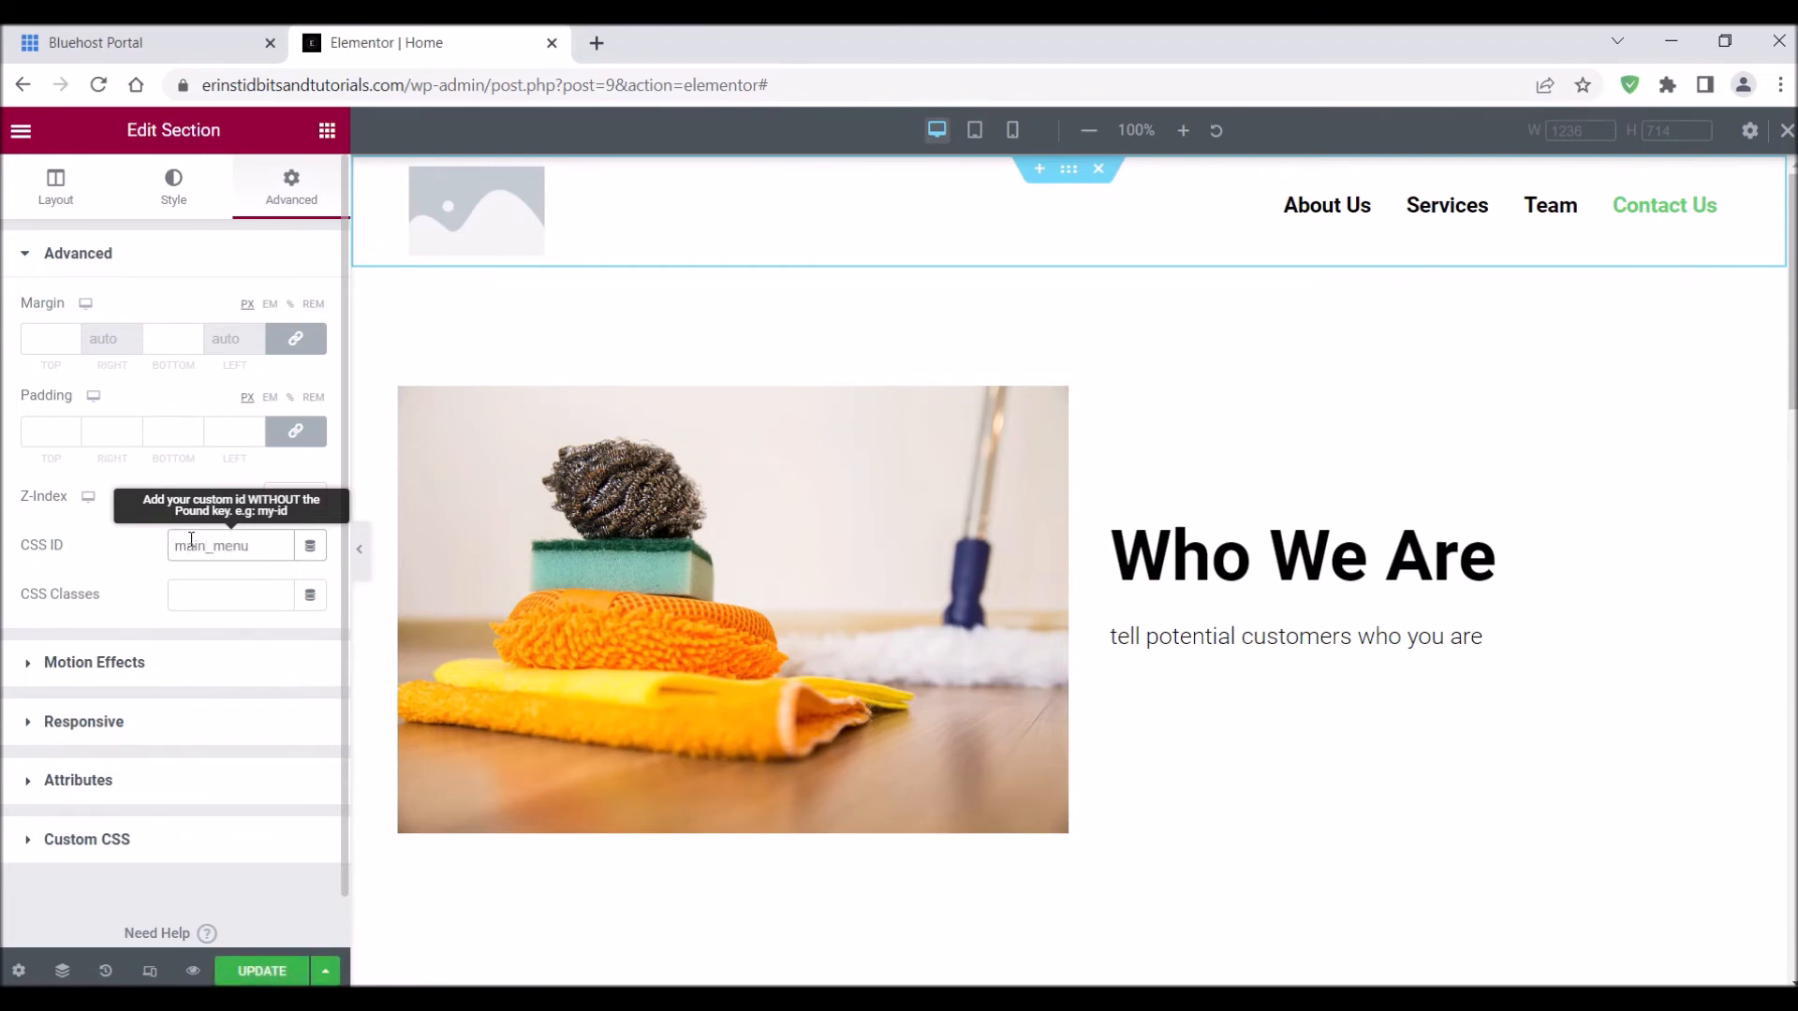
pyautogui.click(262, 971)
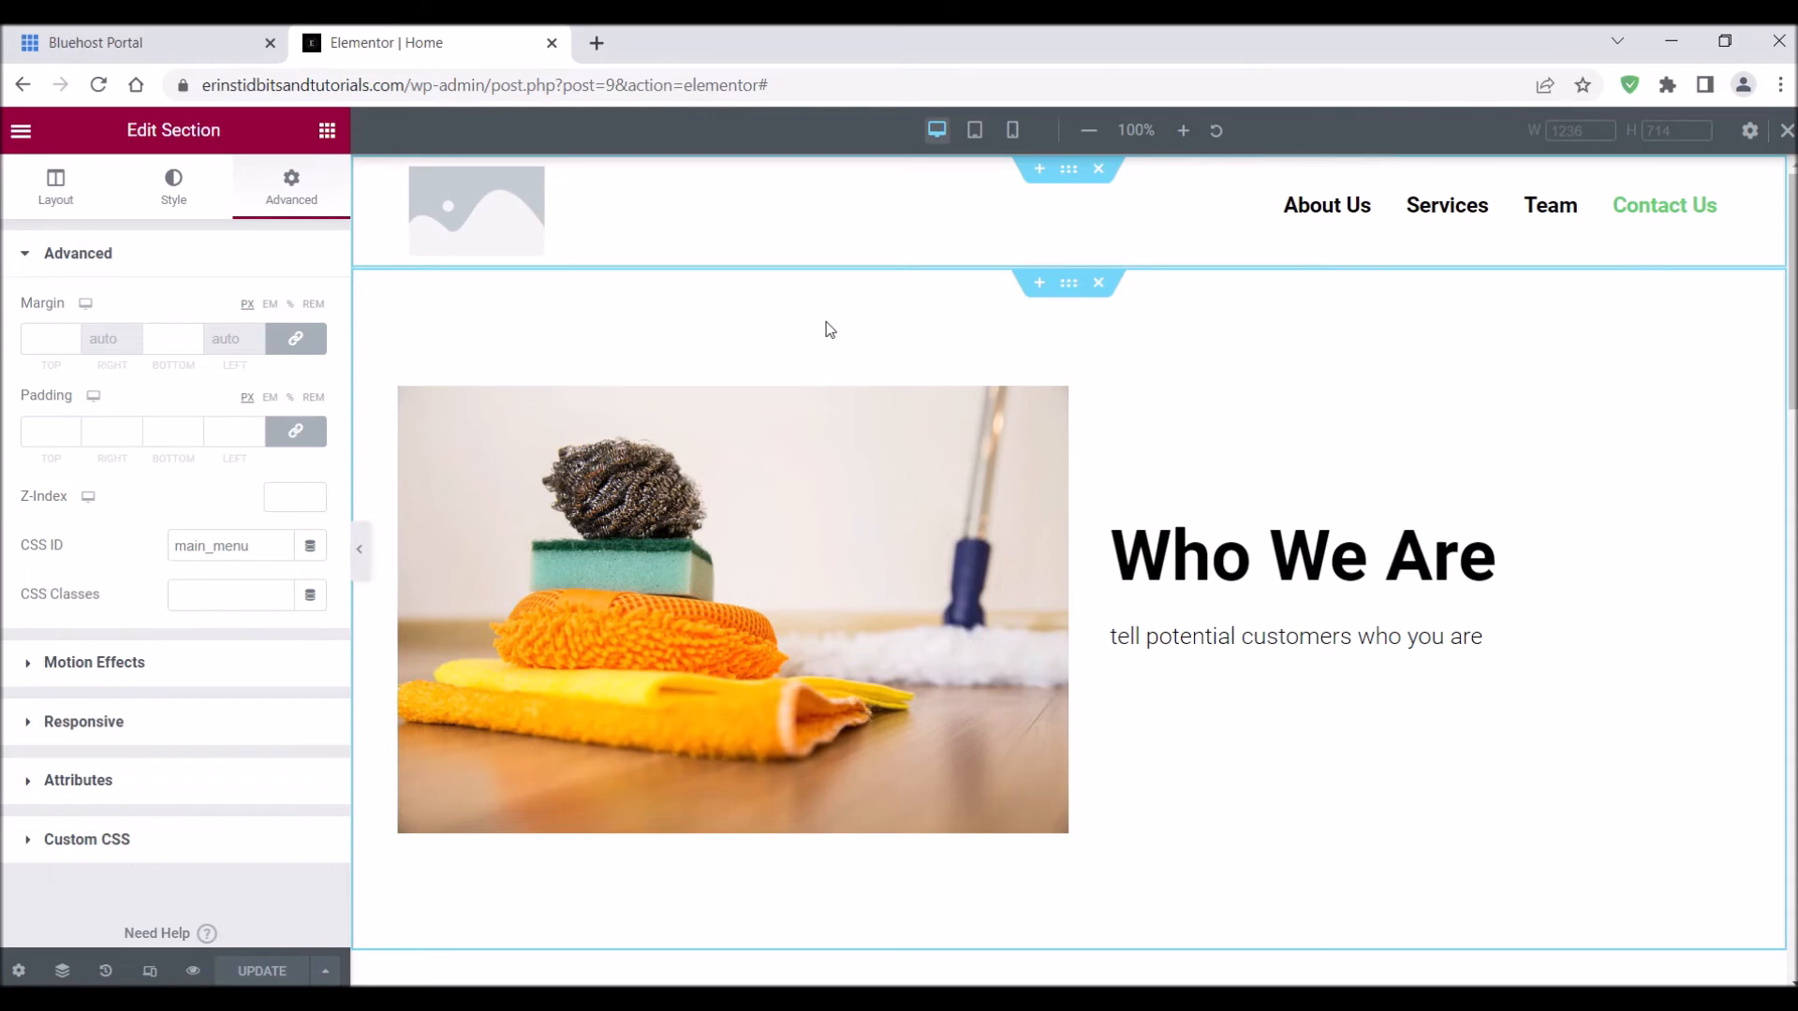
# - Exit the Elementor editor to the WordPress dashboard and open the list of installed plugins
pyautogui.click(21, 130)
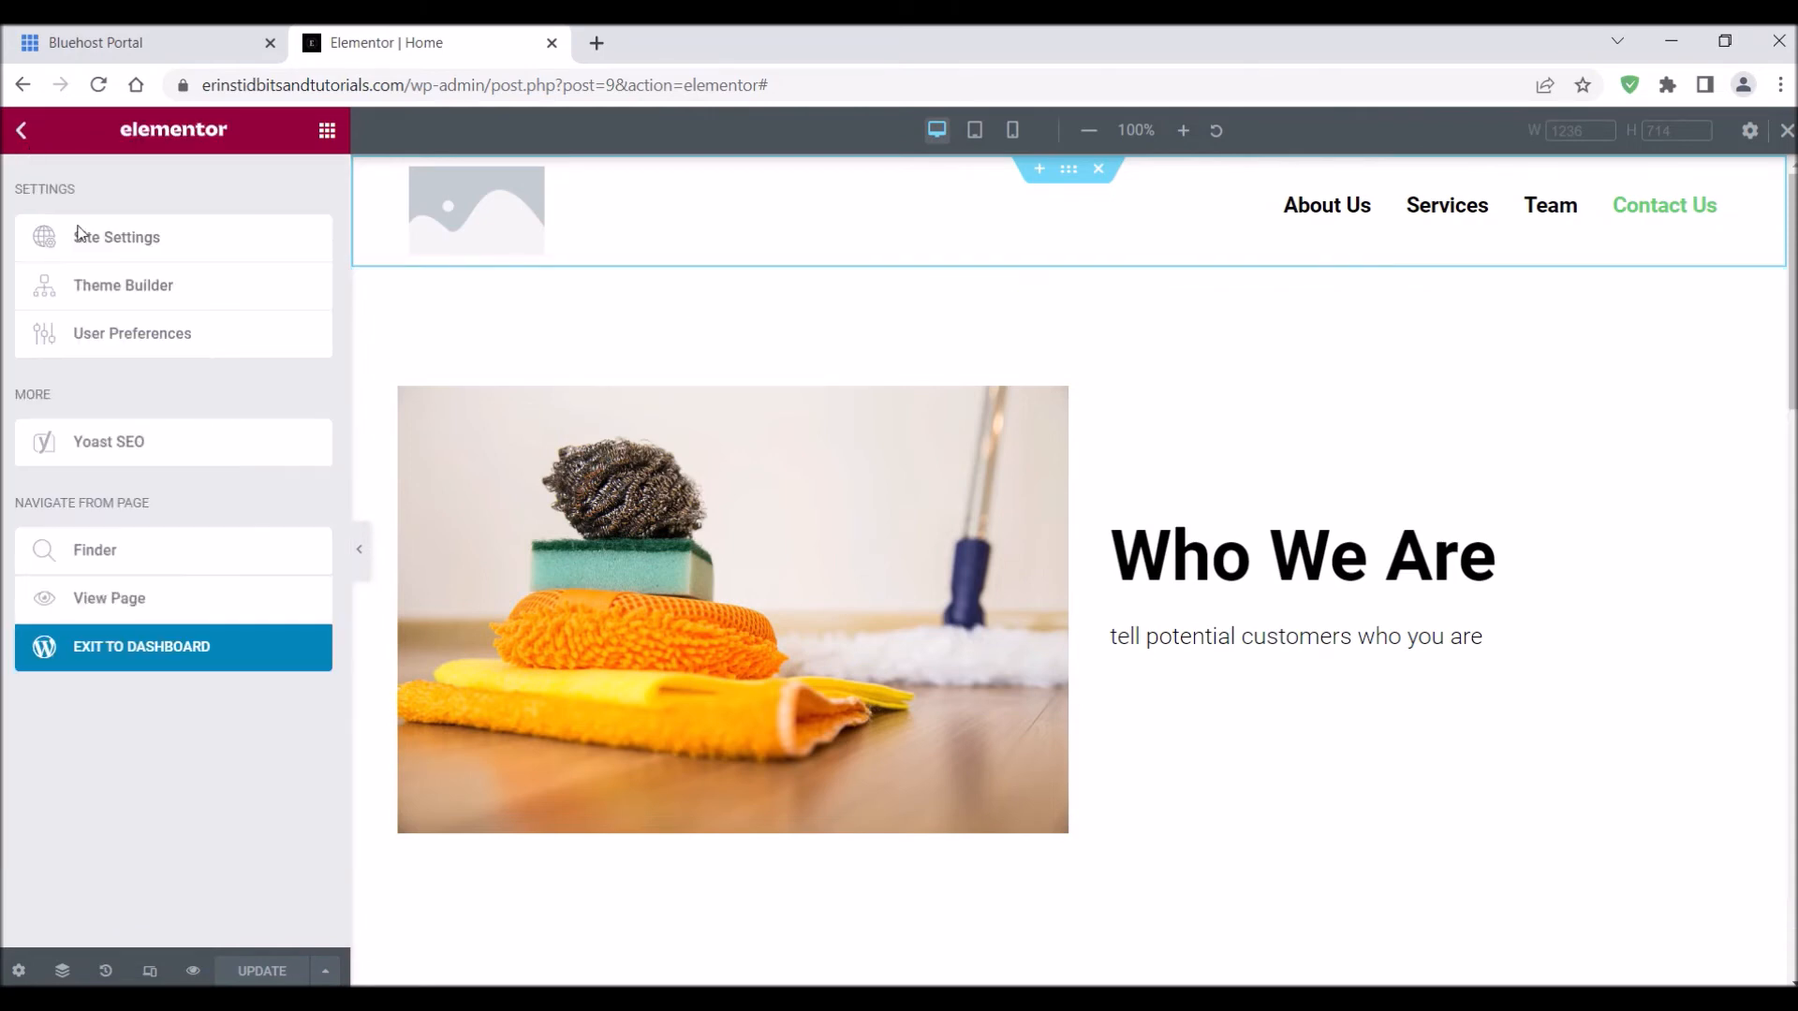
pyautogui.click(141, 651)
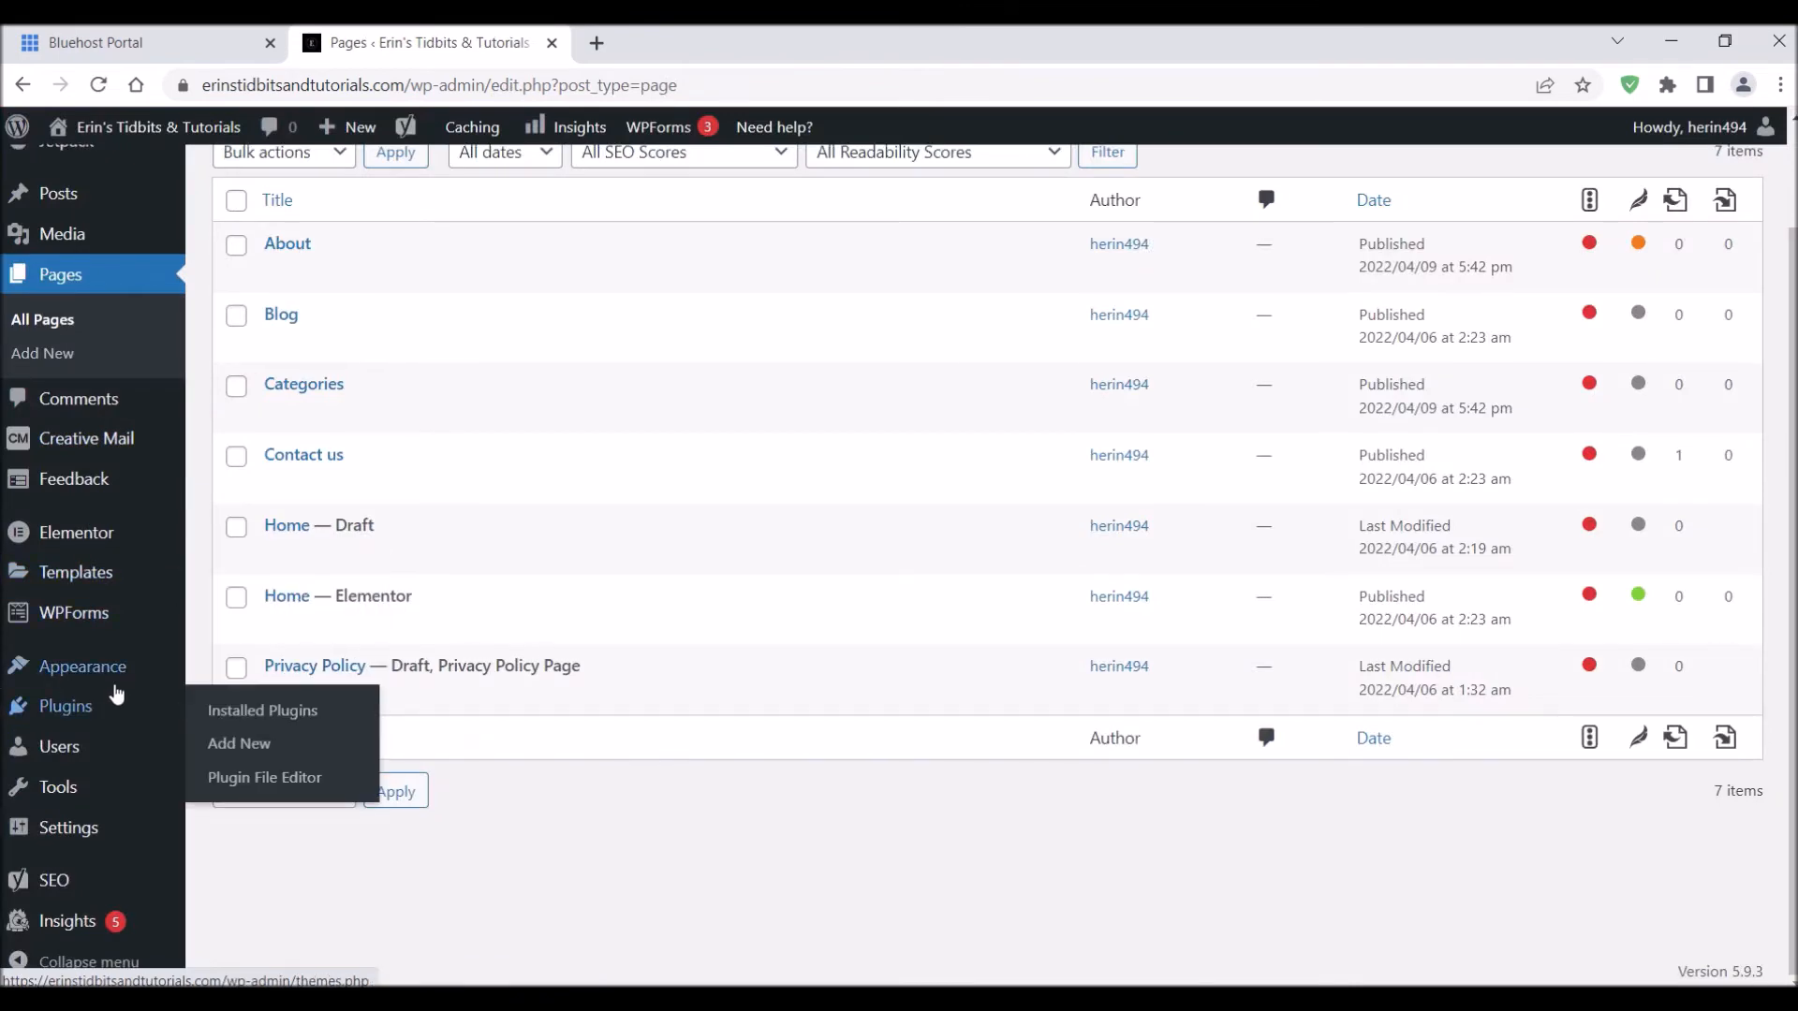
pyautogui.moveTo(105, 729)
pyautogui.click(42, 712)
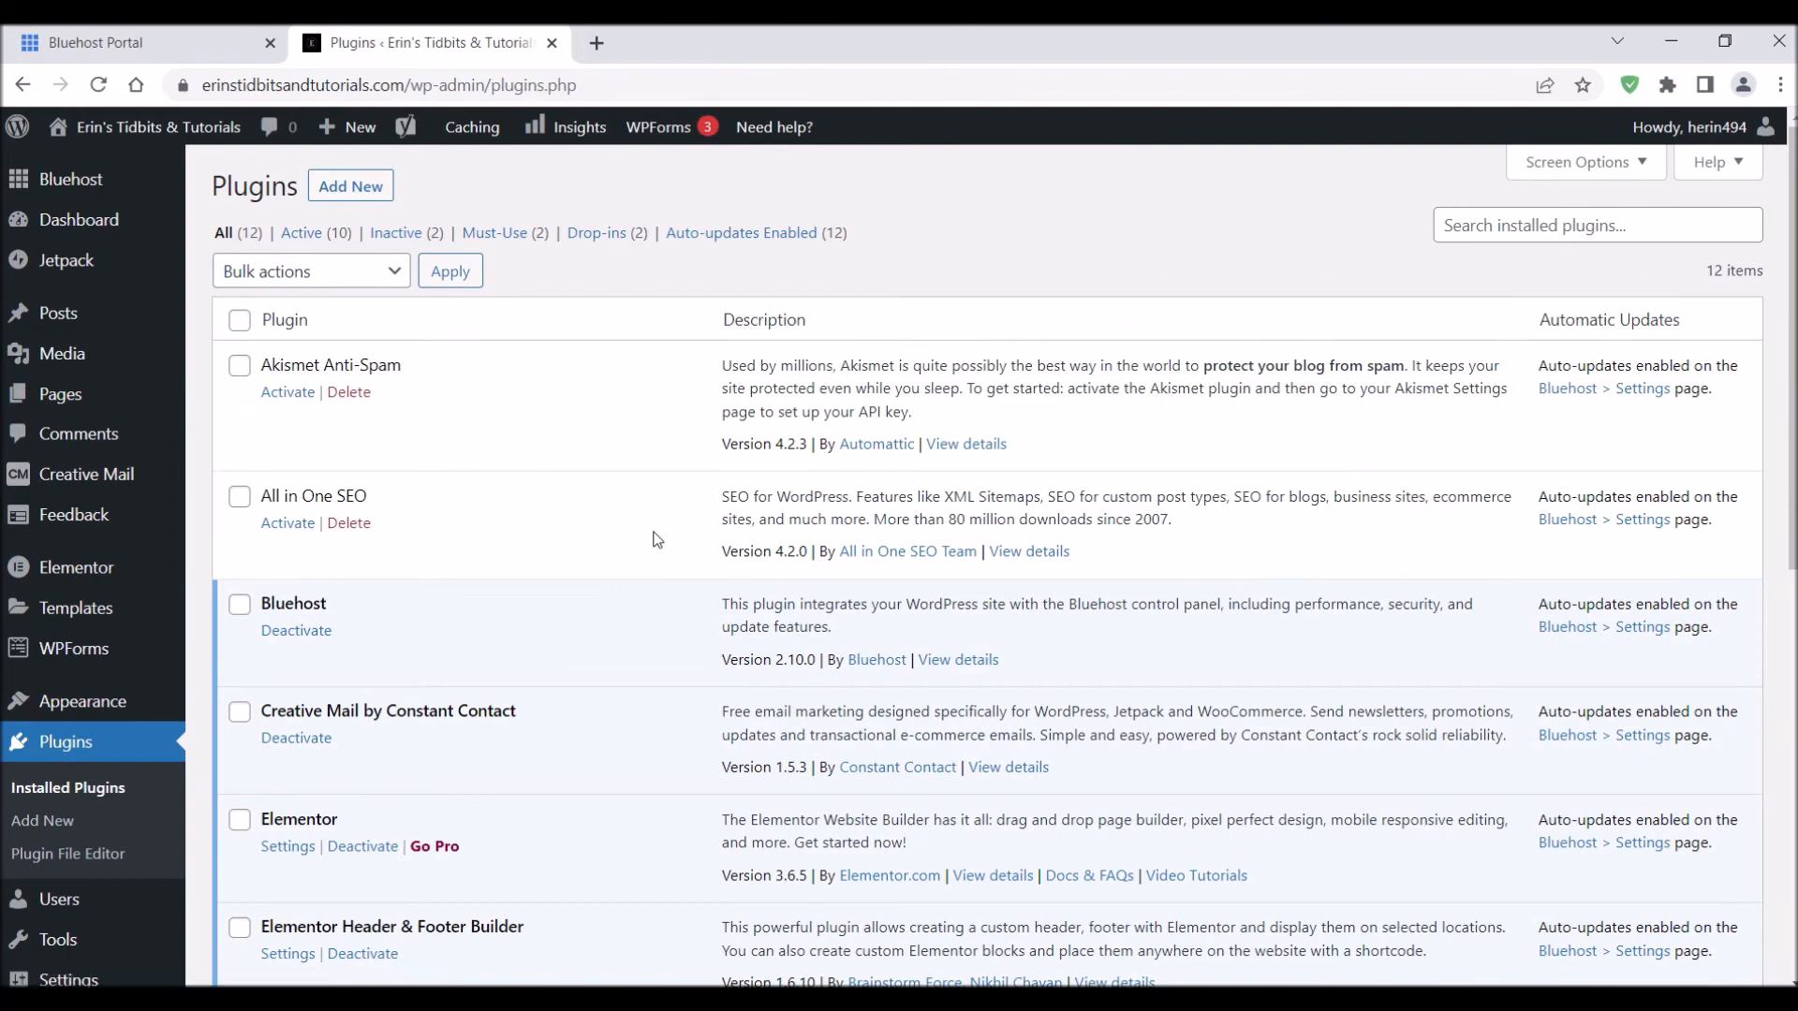
# - Locate the Sticky Menu (or Anything!) on Scroll plugin among the installed plugins
pyautogui.scroll(-2, 654, 539)
pyautogui.scroll(-5, 729, 358)
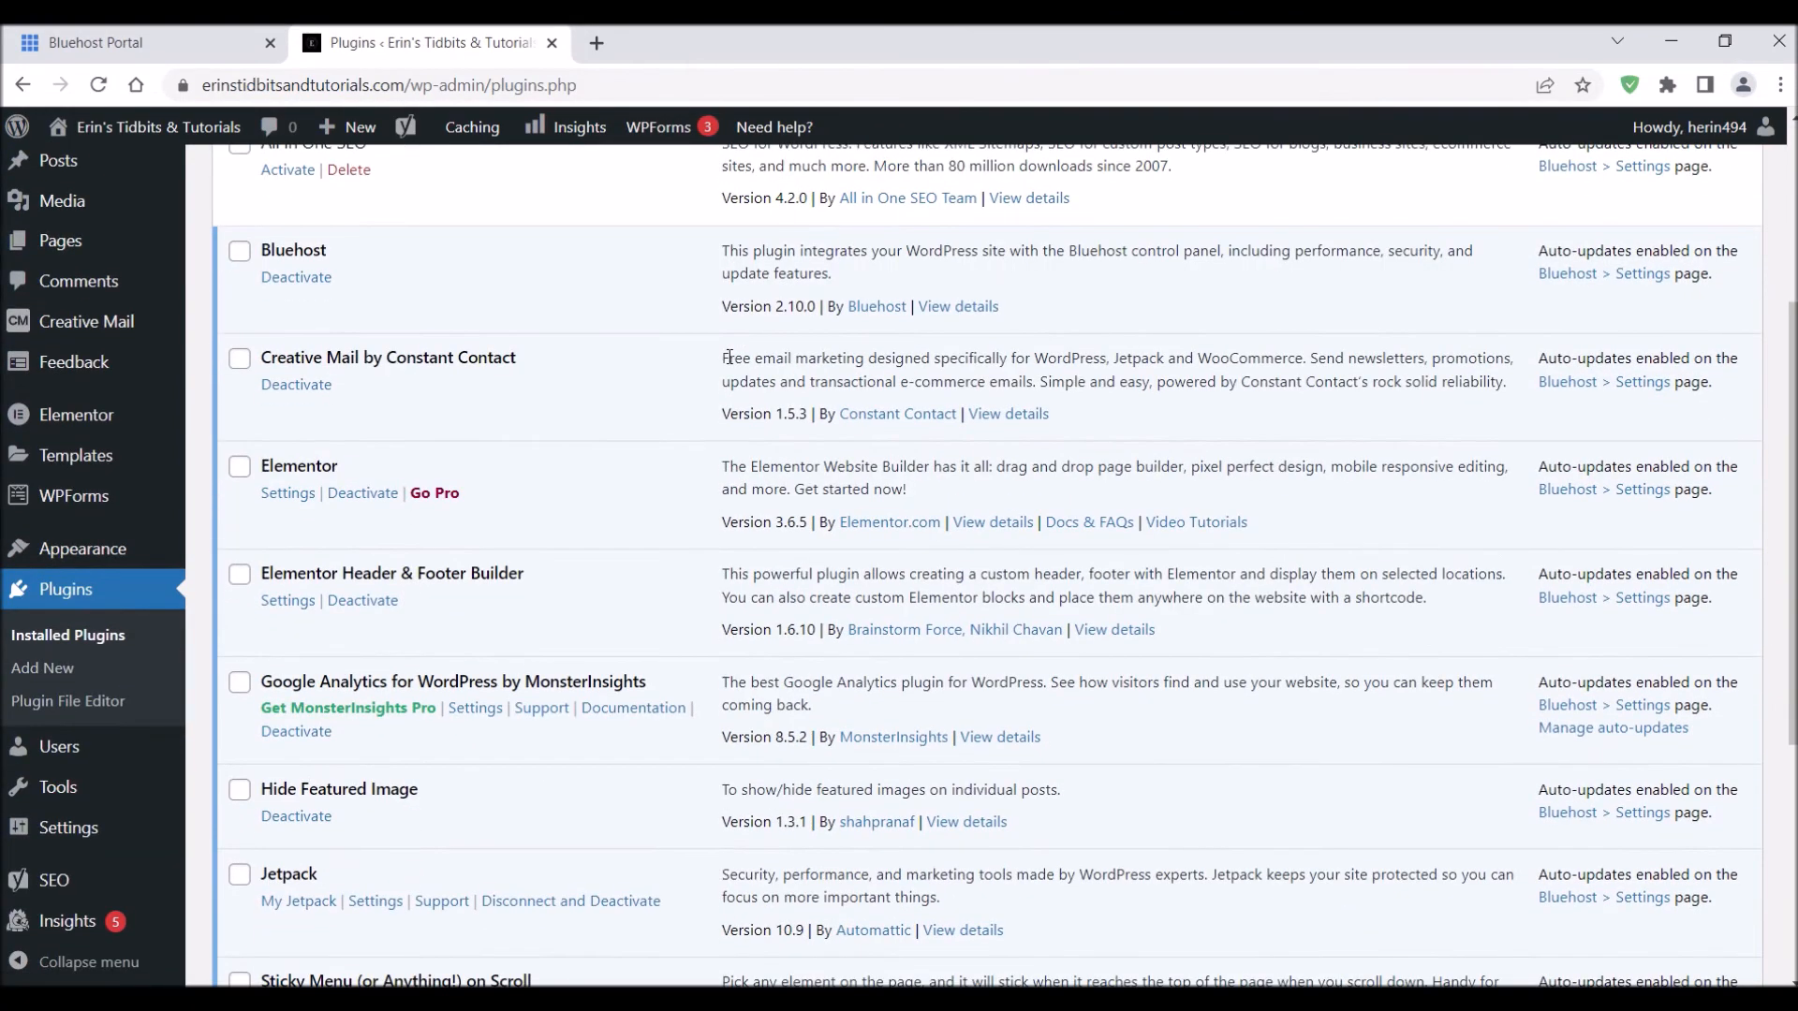
pyautogui.moveTo(538, 635); pyautogui.dragTo(254, 632)
pyautogui.click(554, 624)
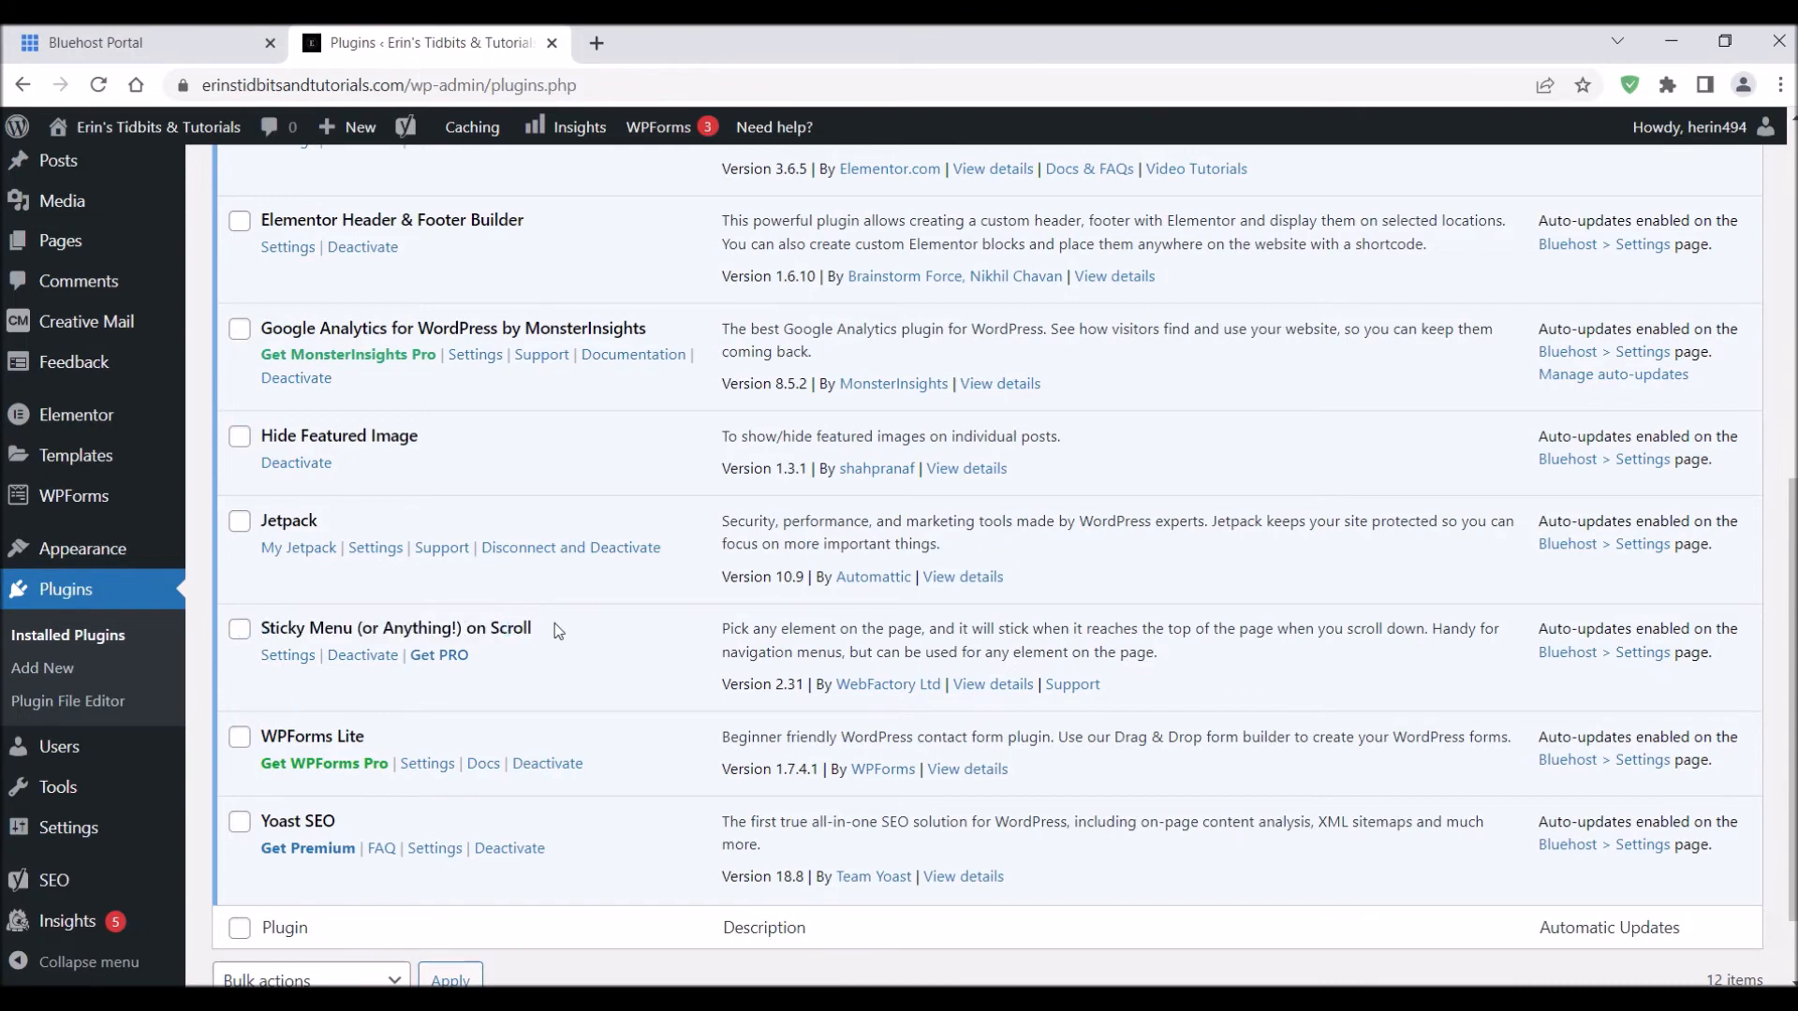
# - Open the settings page of the Sticky Menu (or Anything!) plugin
pyautogui.moveTo(811, 685); pyautogui.dragTo(943, 688)
pyautogui.click(690, 679)
pyautogui.moveTo(96, 831)
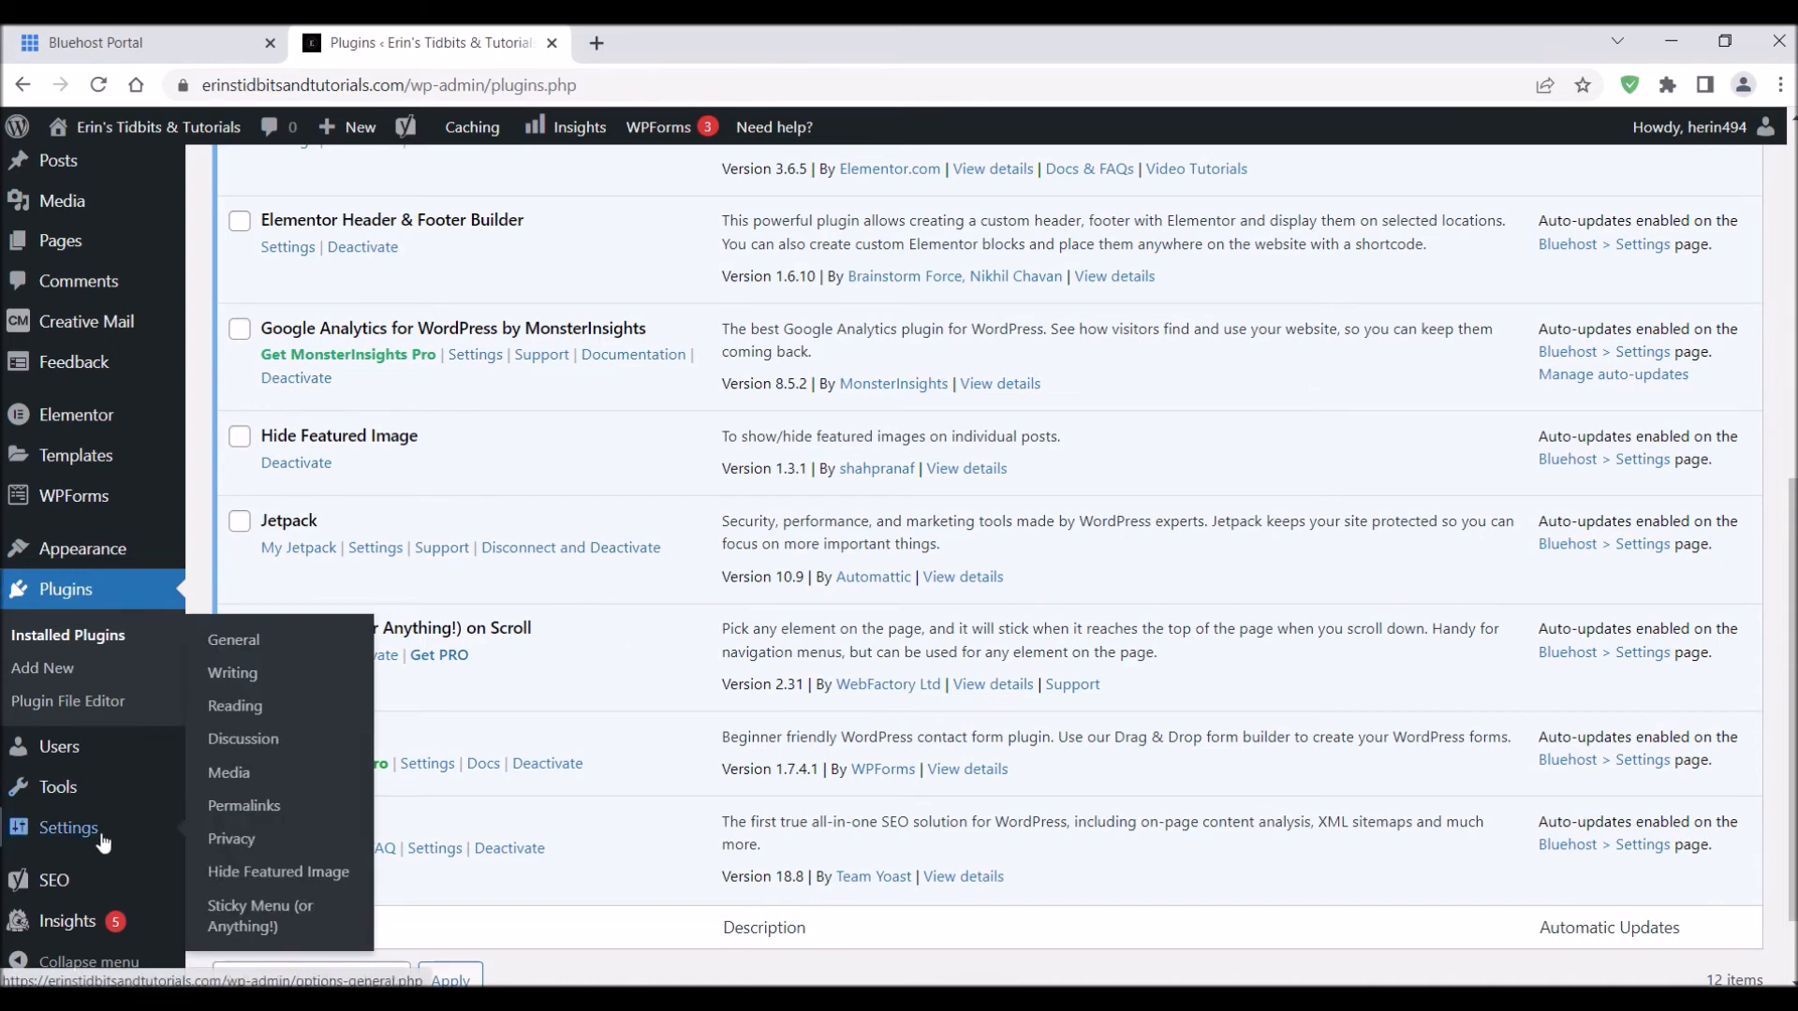
pyautogui.click(242, 920)
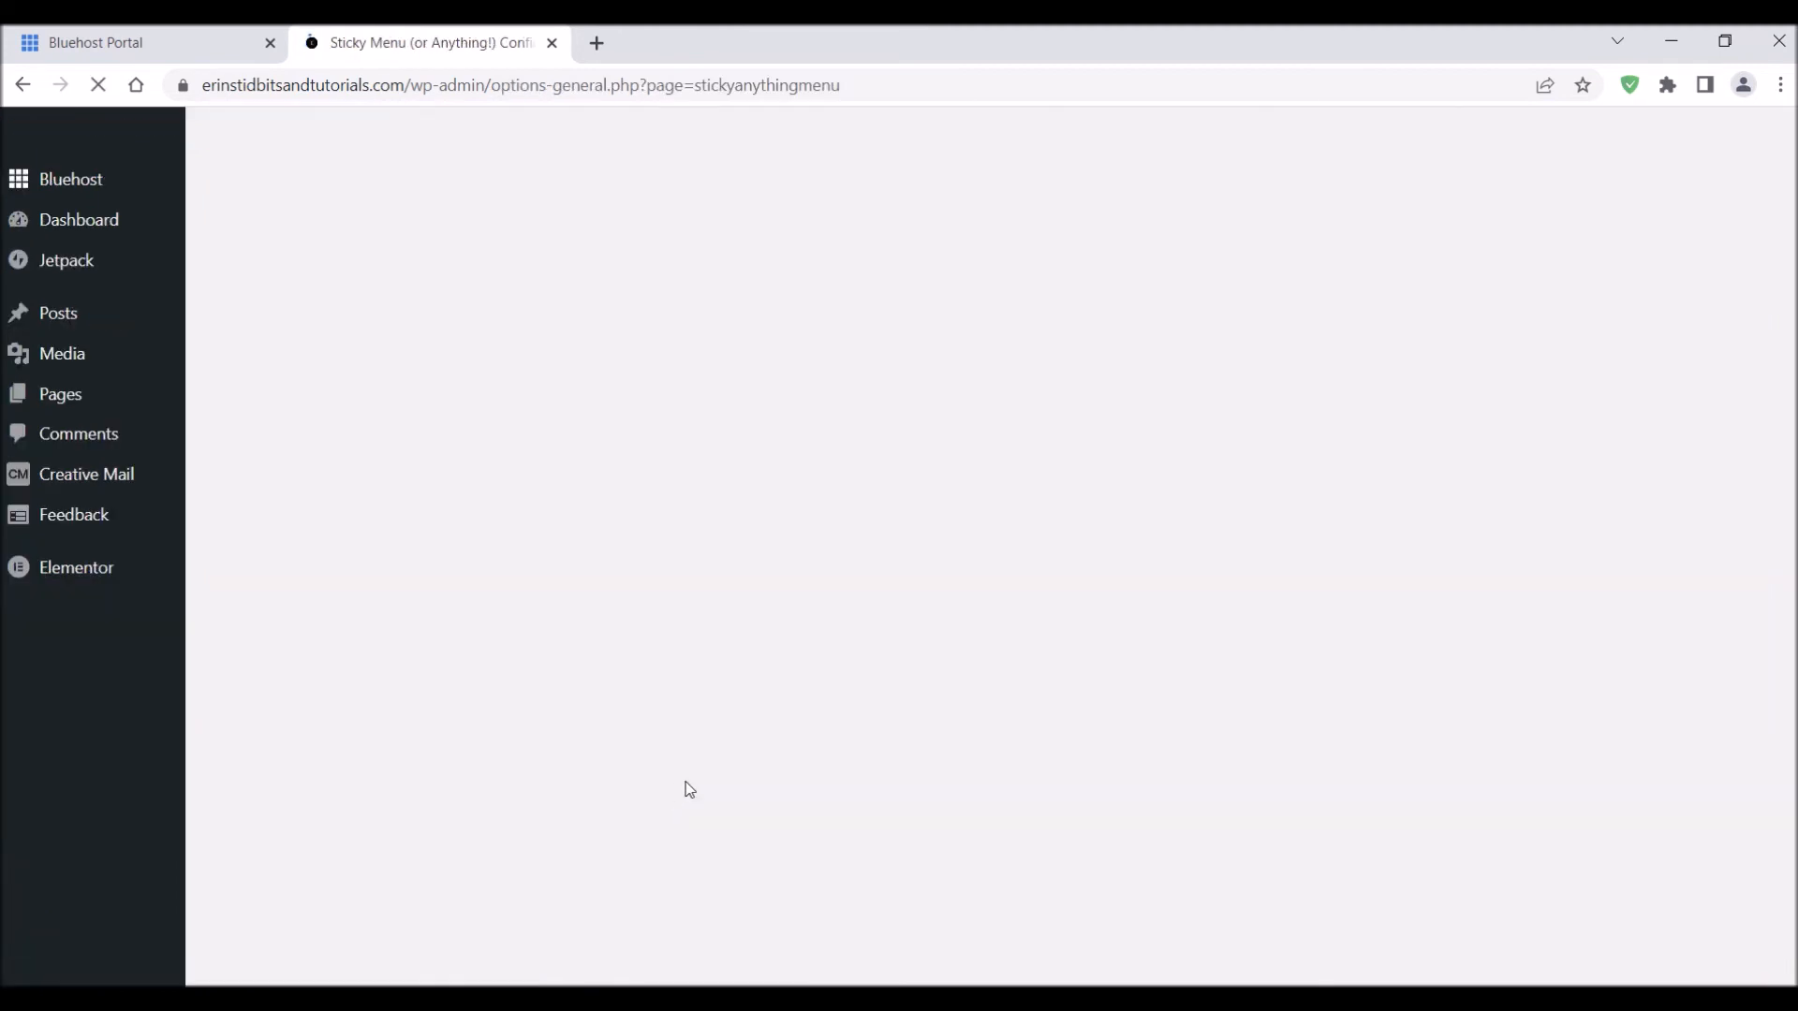
# - Set the plugin's required sticky element to #main_menu and save the changes
pyautogui.scroll(-2, 599, 451)
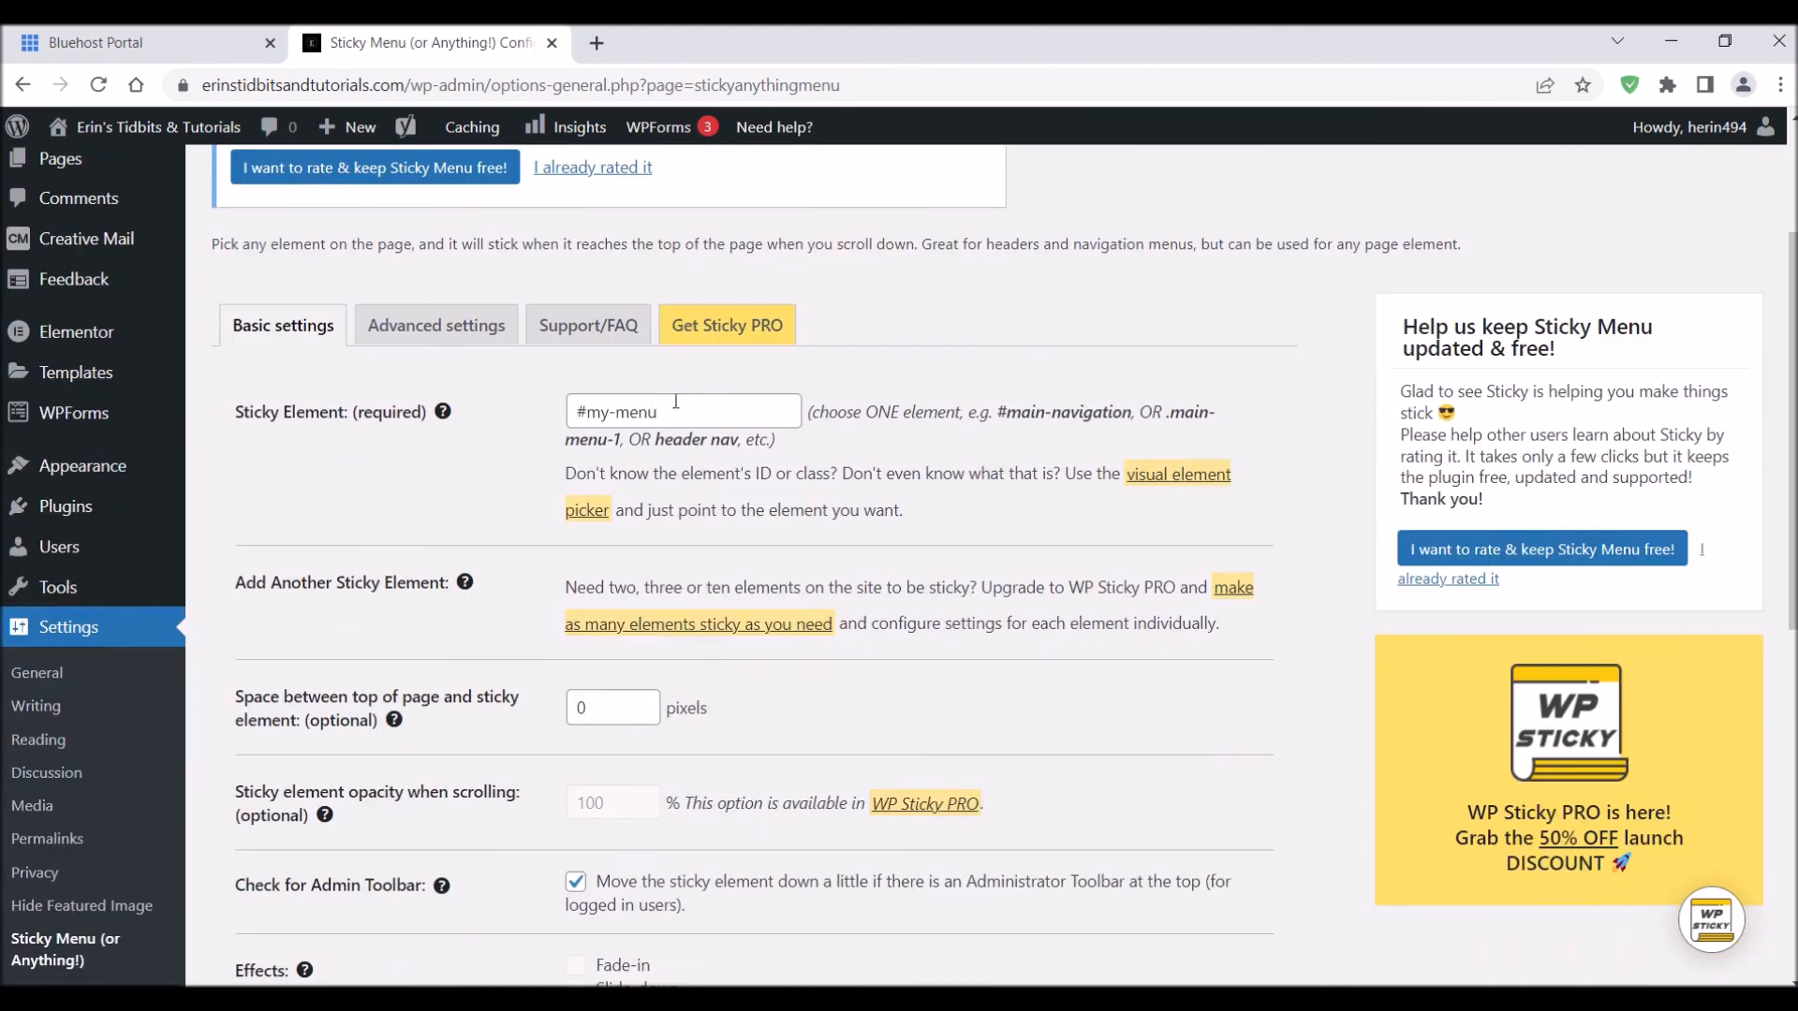
pyautogui.moveTo(675, 401); pyautogui.dragTo(555, 409)
pyautogui.press('BackSpace')
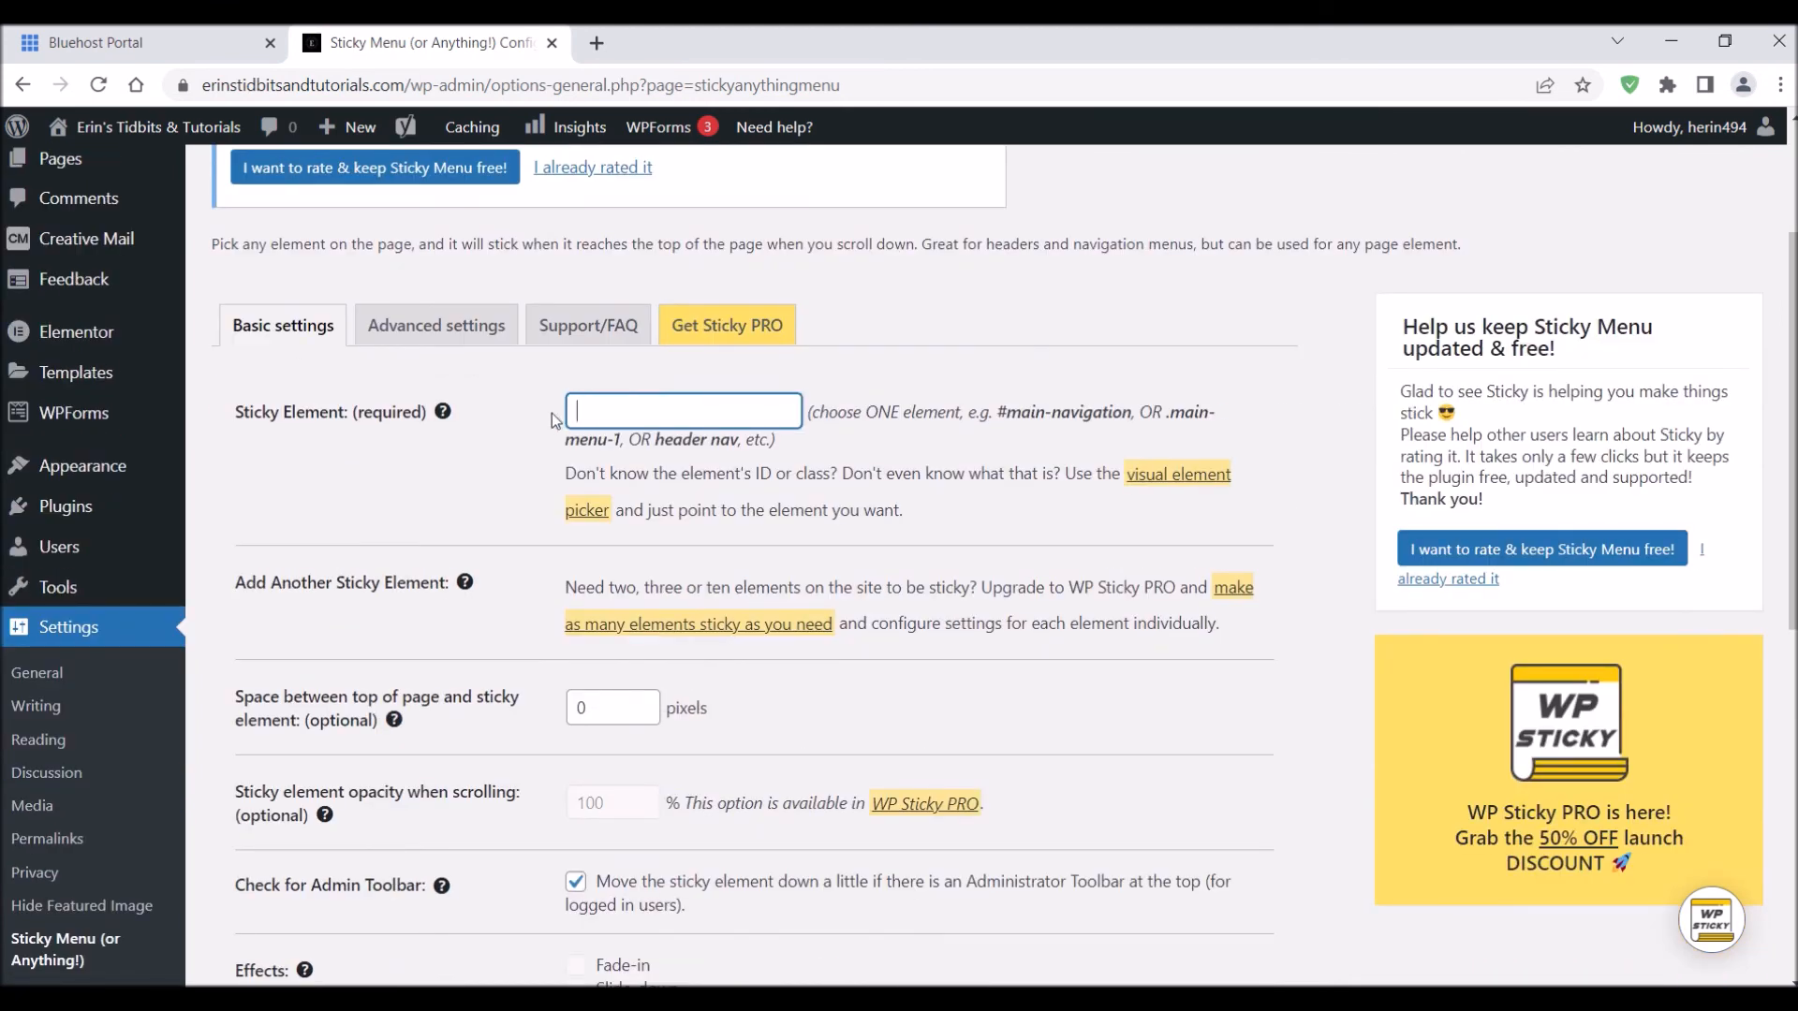
pyautogui.write('#main_menu')
pyautogui.click(552, 413)
pyautogui.scroll(-1, 540, 436)
pyautogui.scroll(-2, 566, 469)
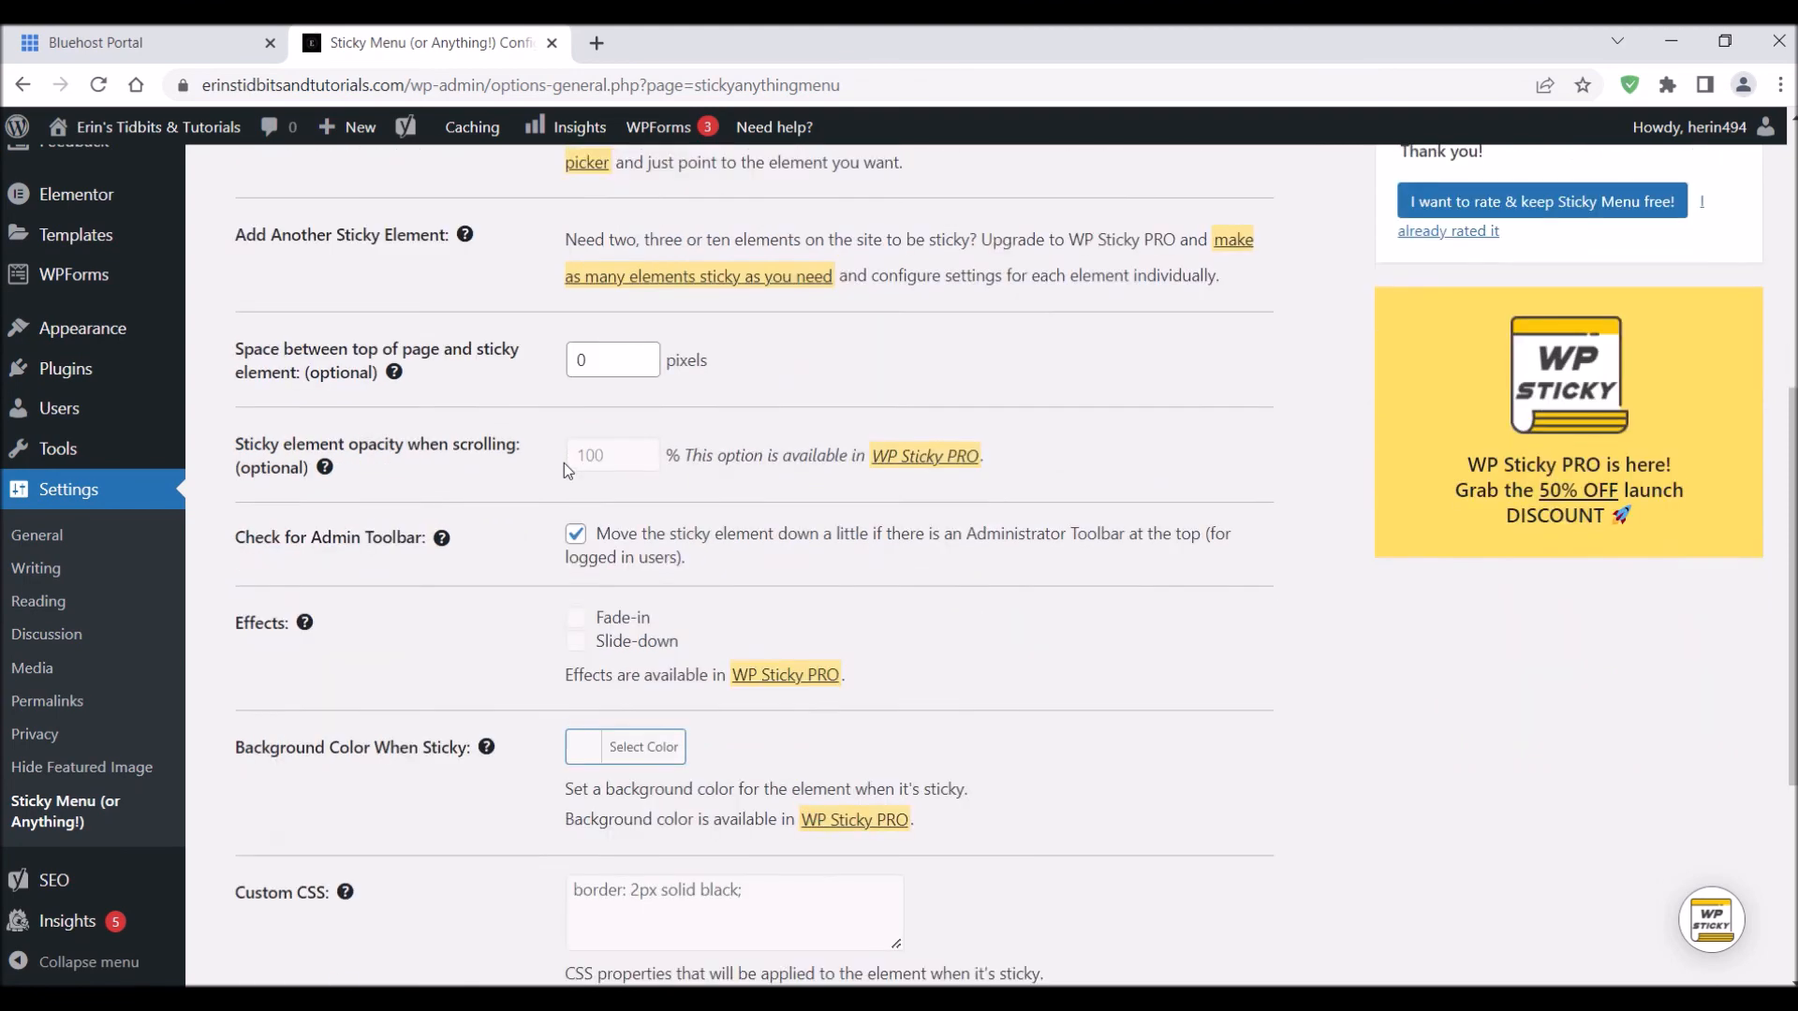
pyautogui.scroll(-2, 530, 511)
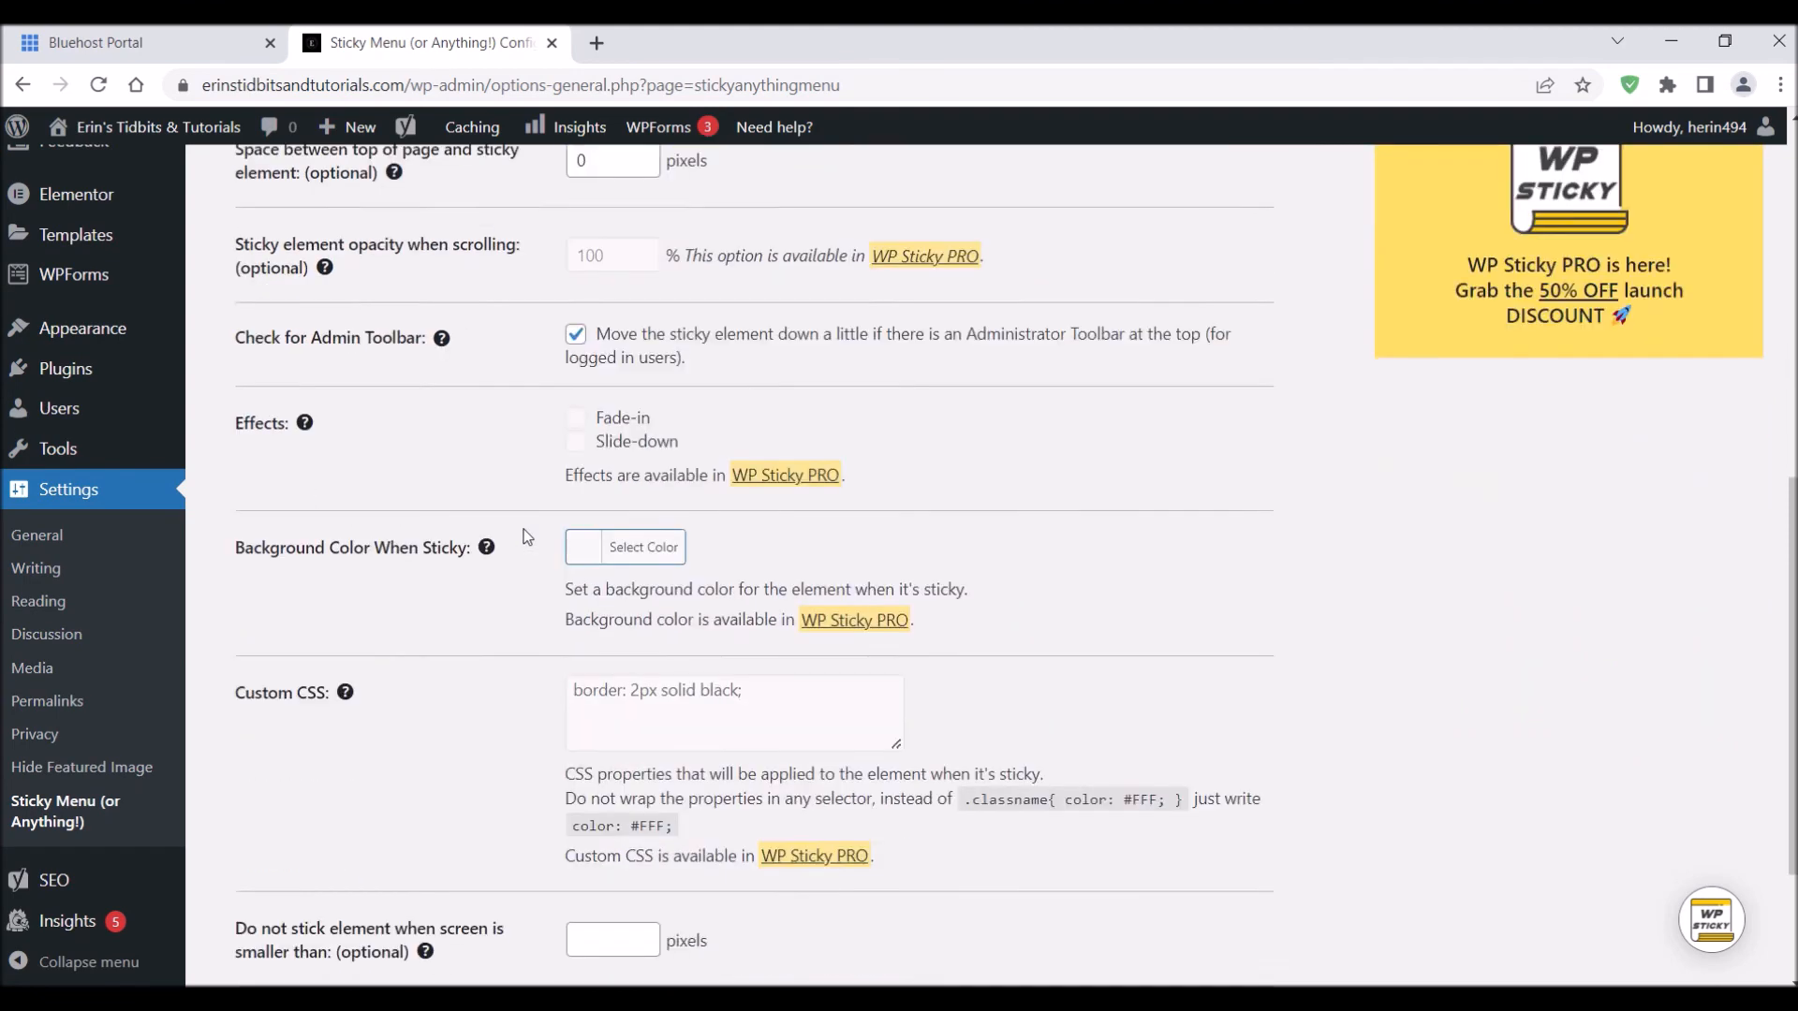
pyautogui.scroll(-2, 527, 537)
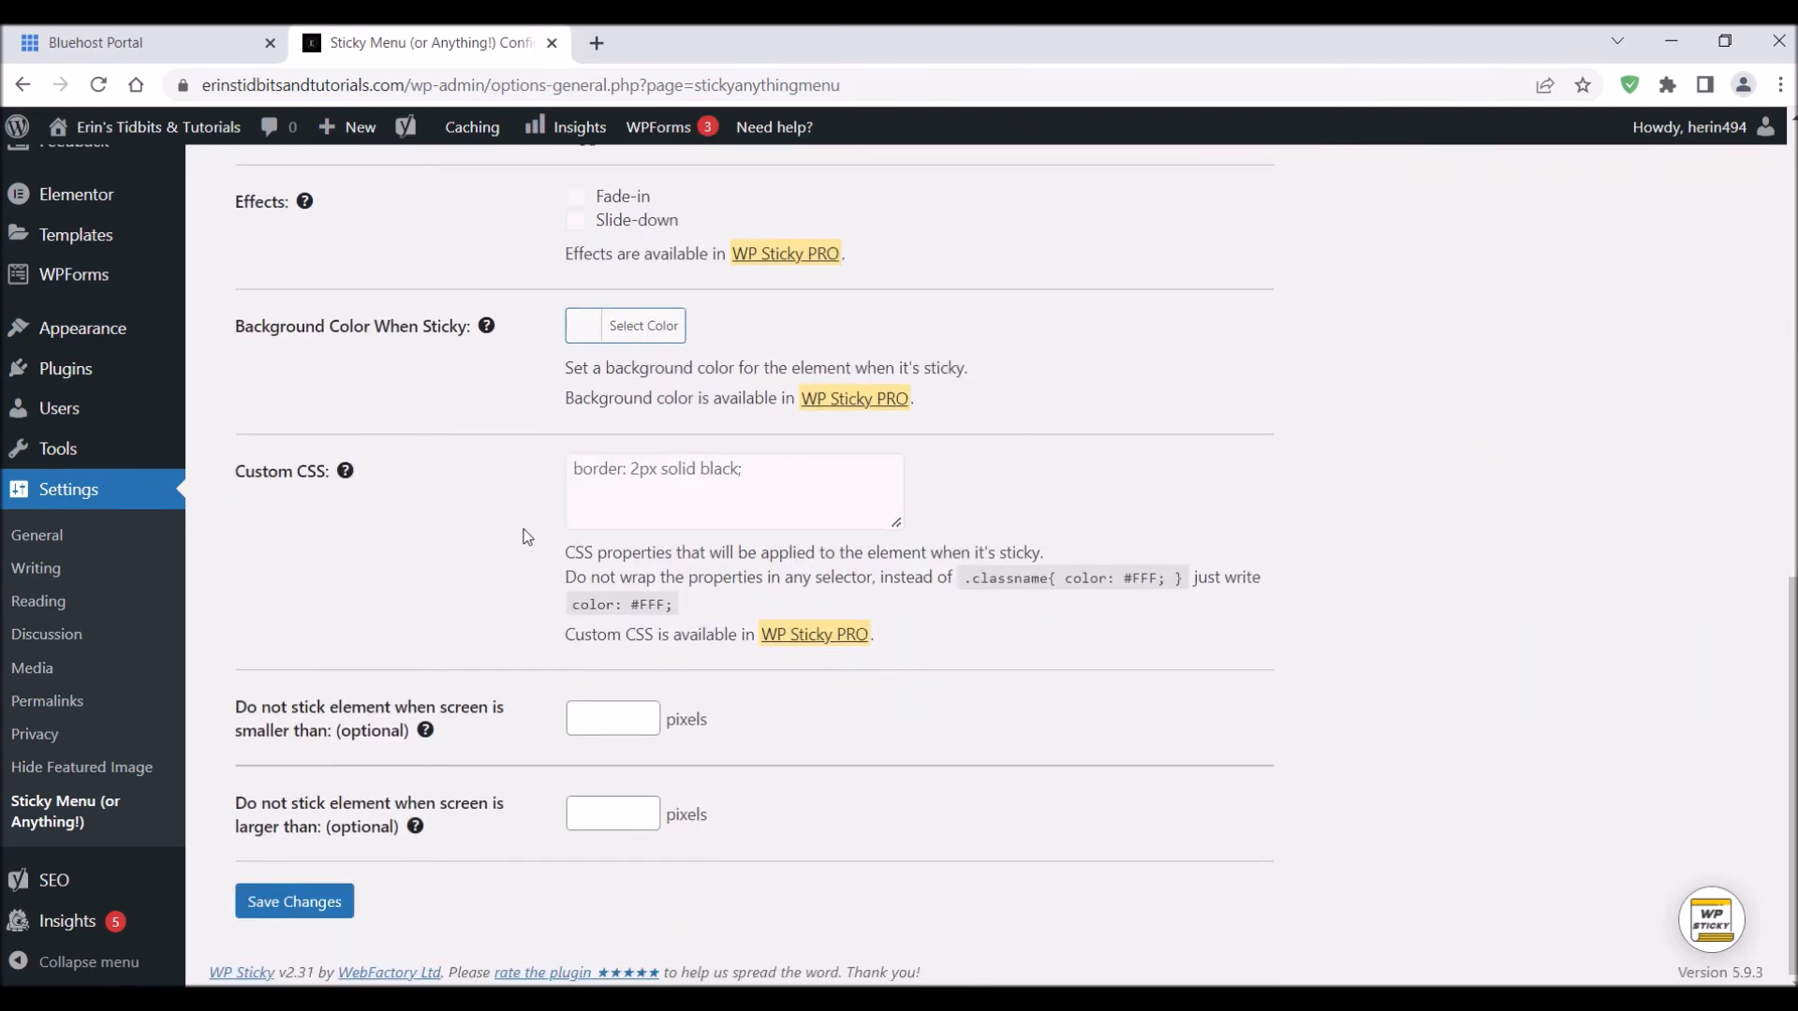
pyautogui.click(298, 903)
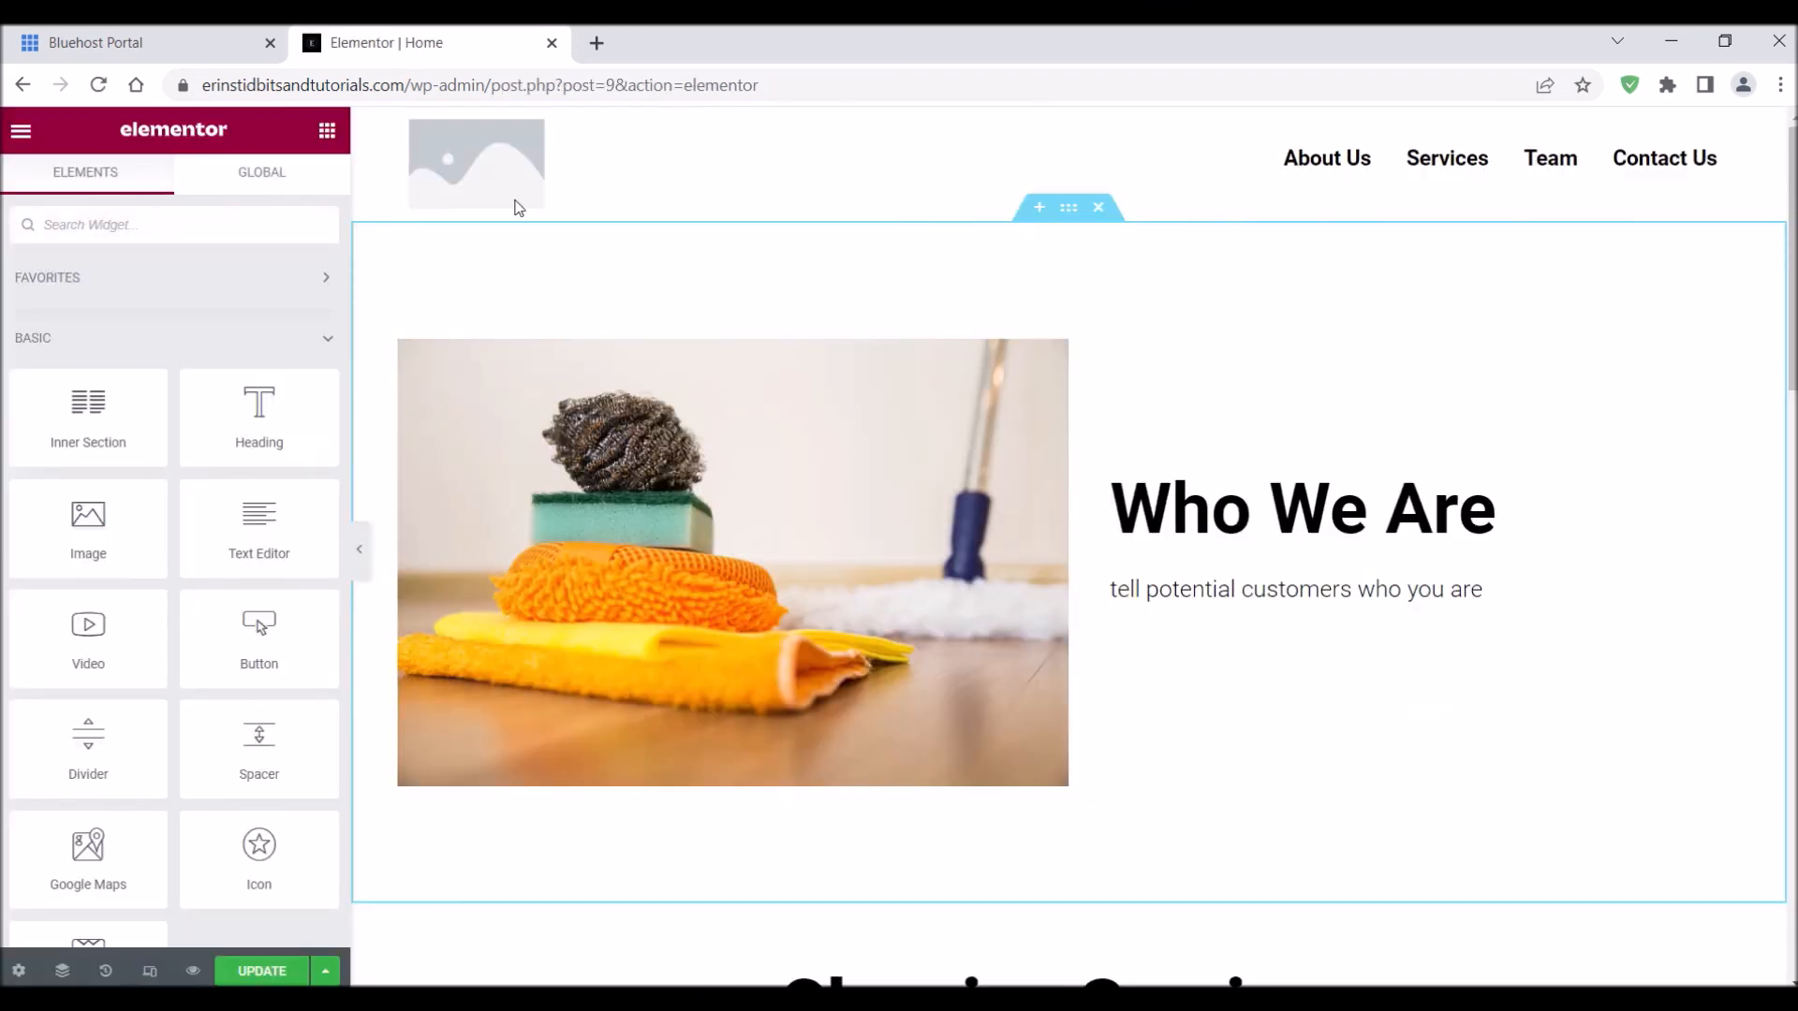
pyautogui.click(506, 183)
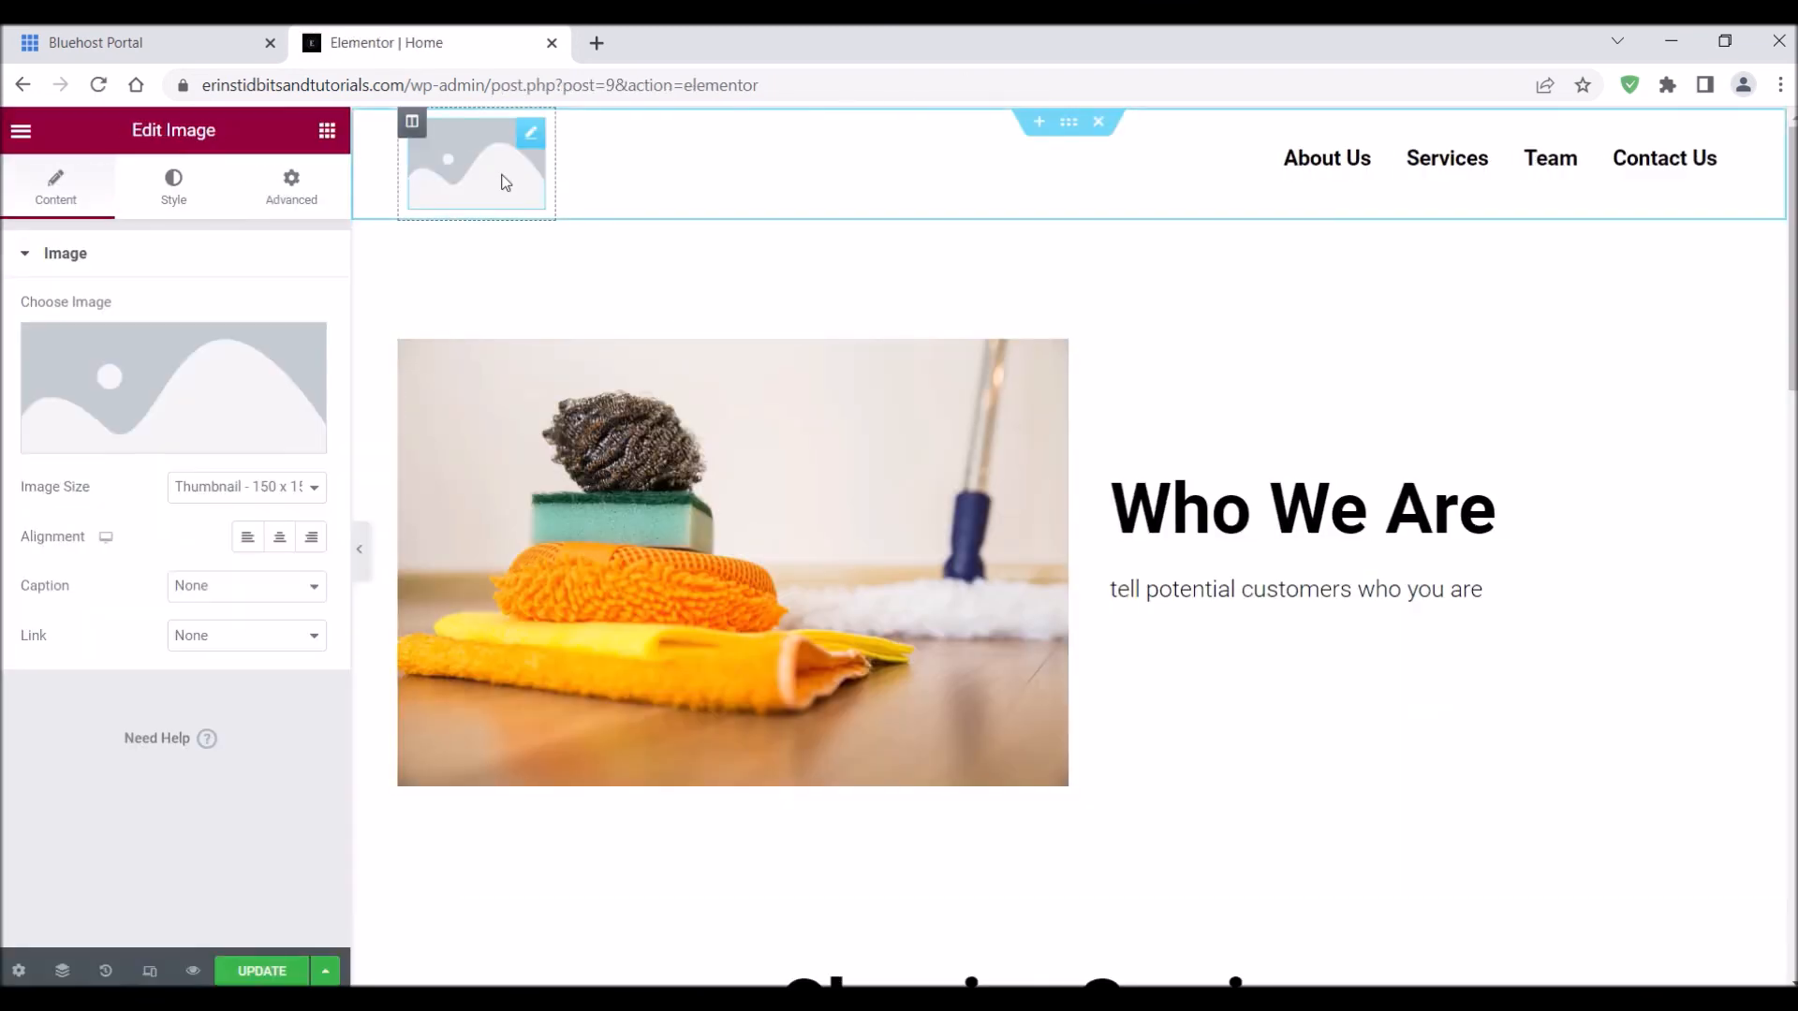
pyautogui.click(291, 189)
pyautogui.click(62, 193)
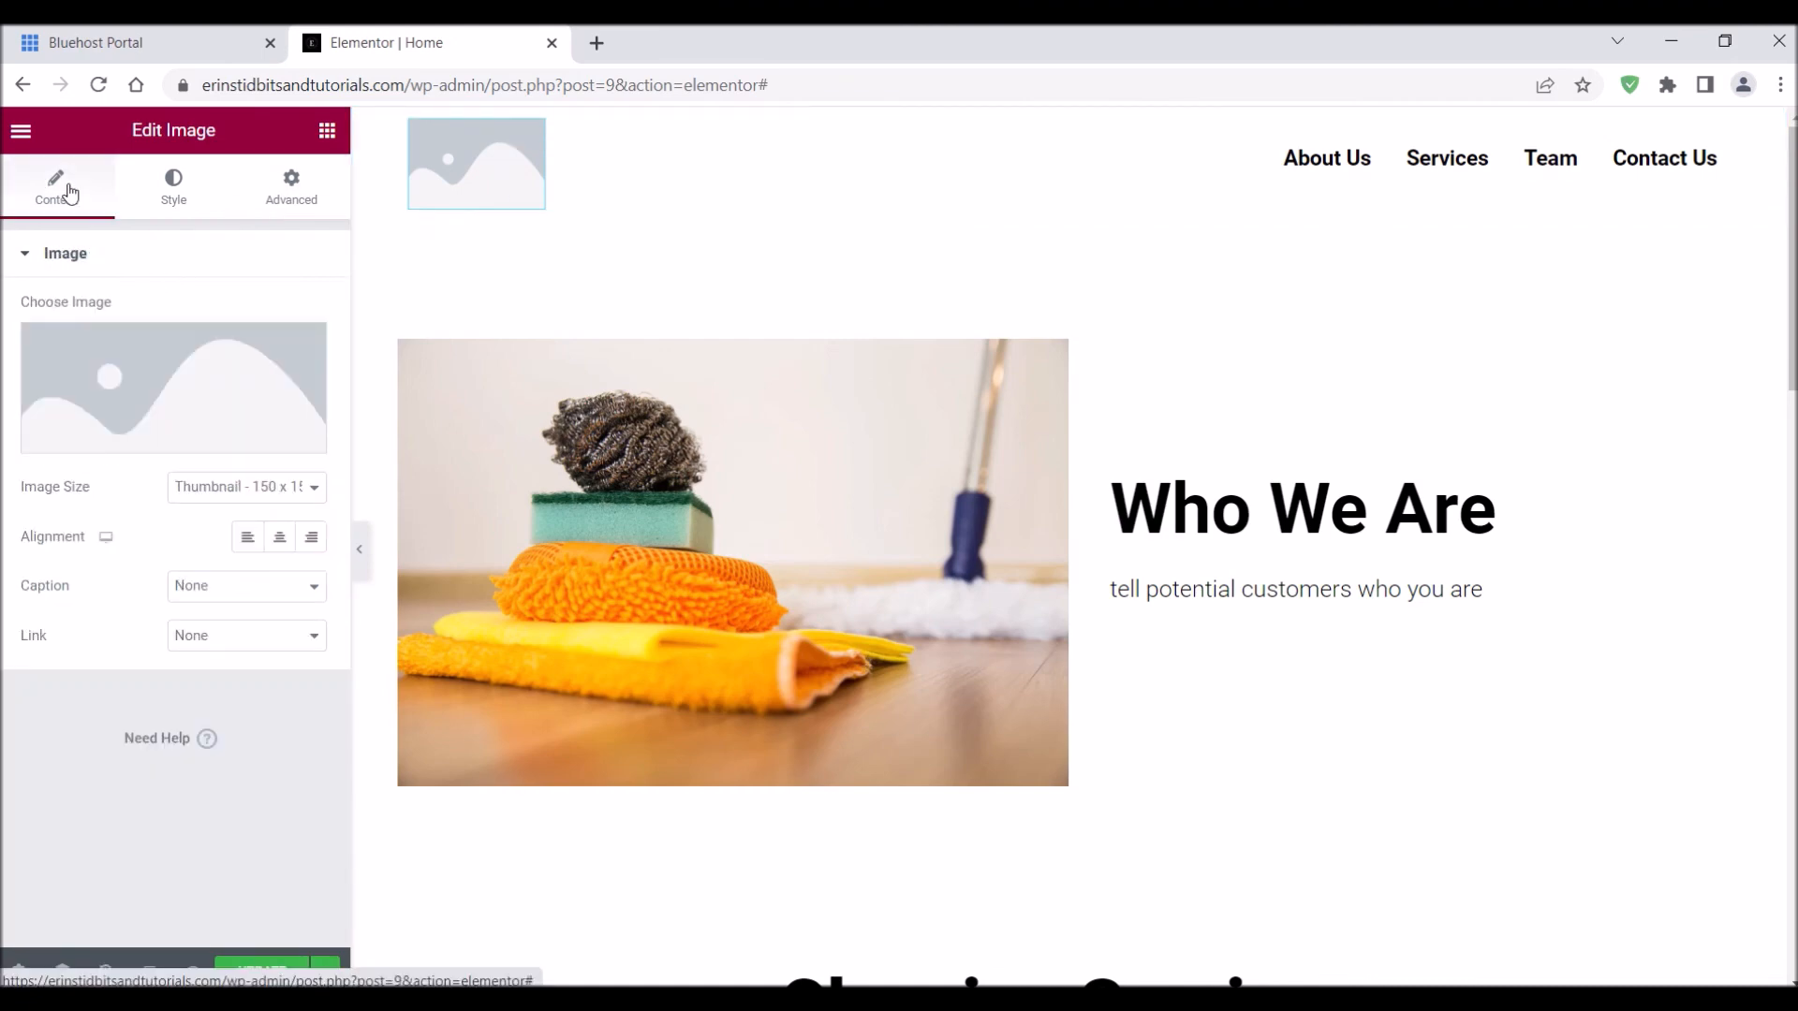
pyautogui.click(225, 640)
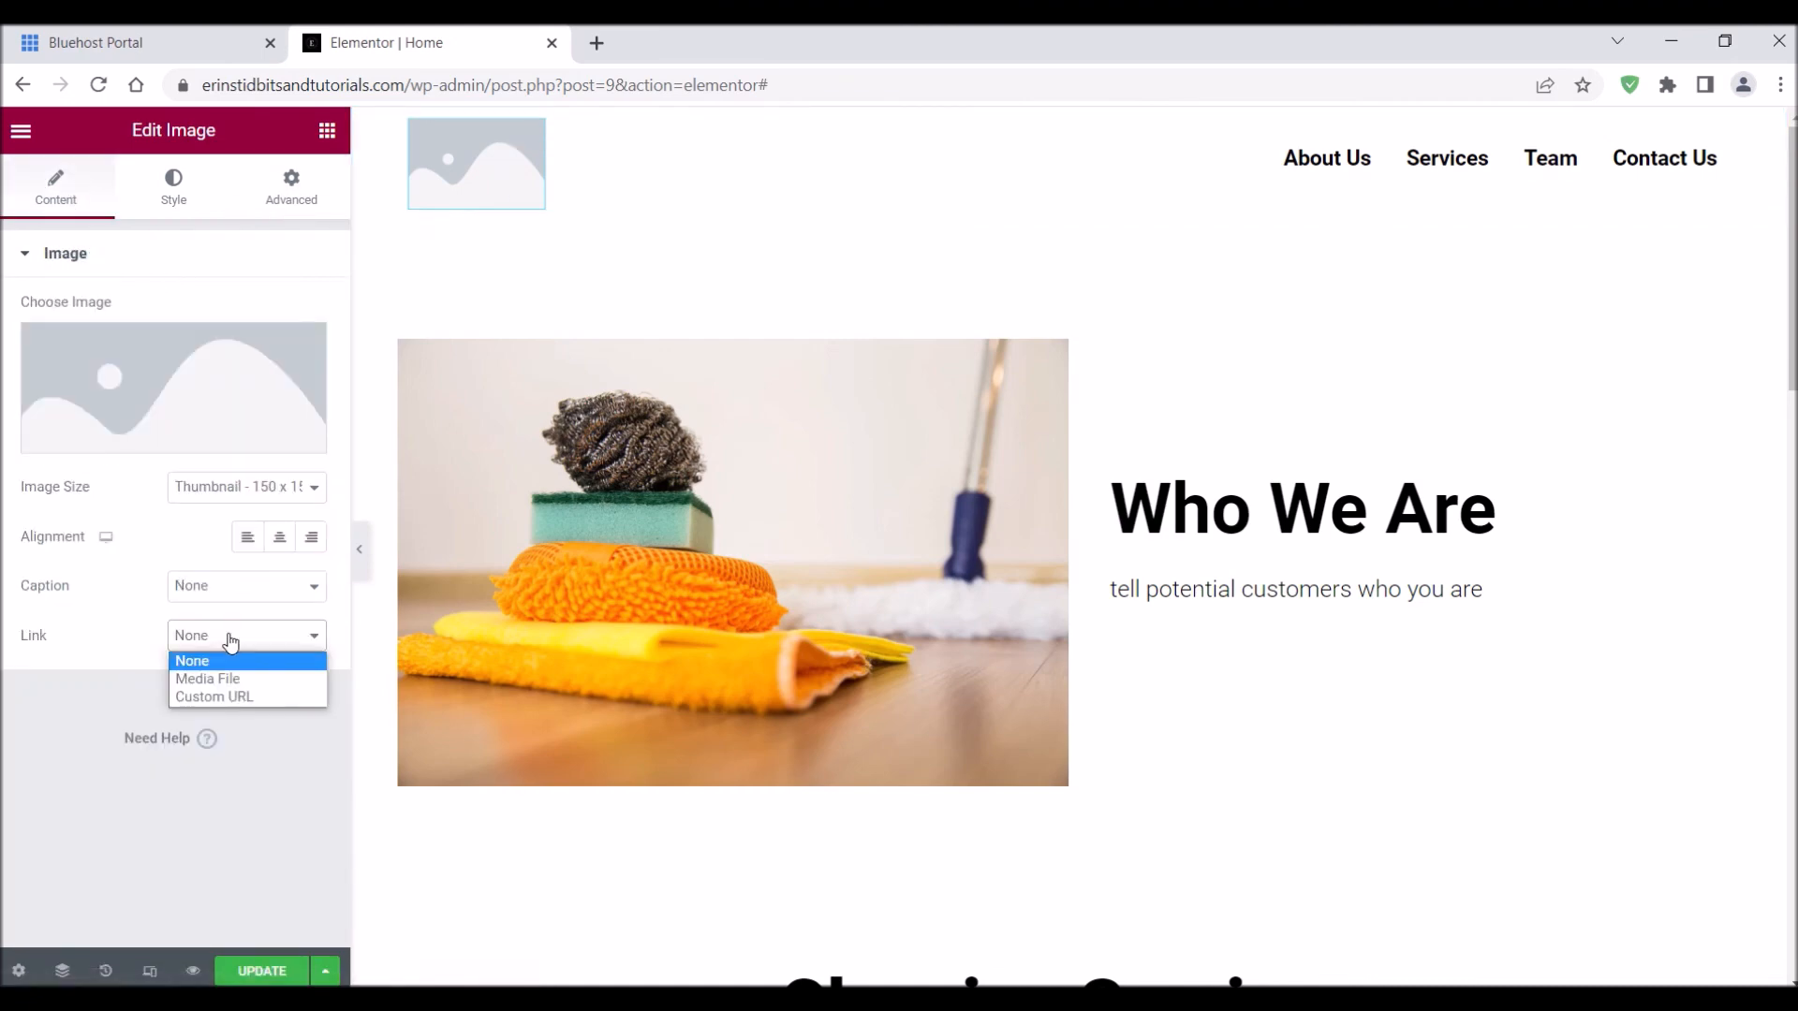
pyautogui.click(245, 697)
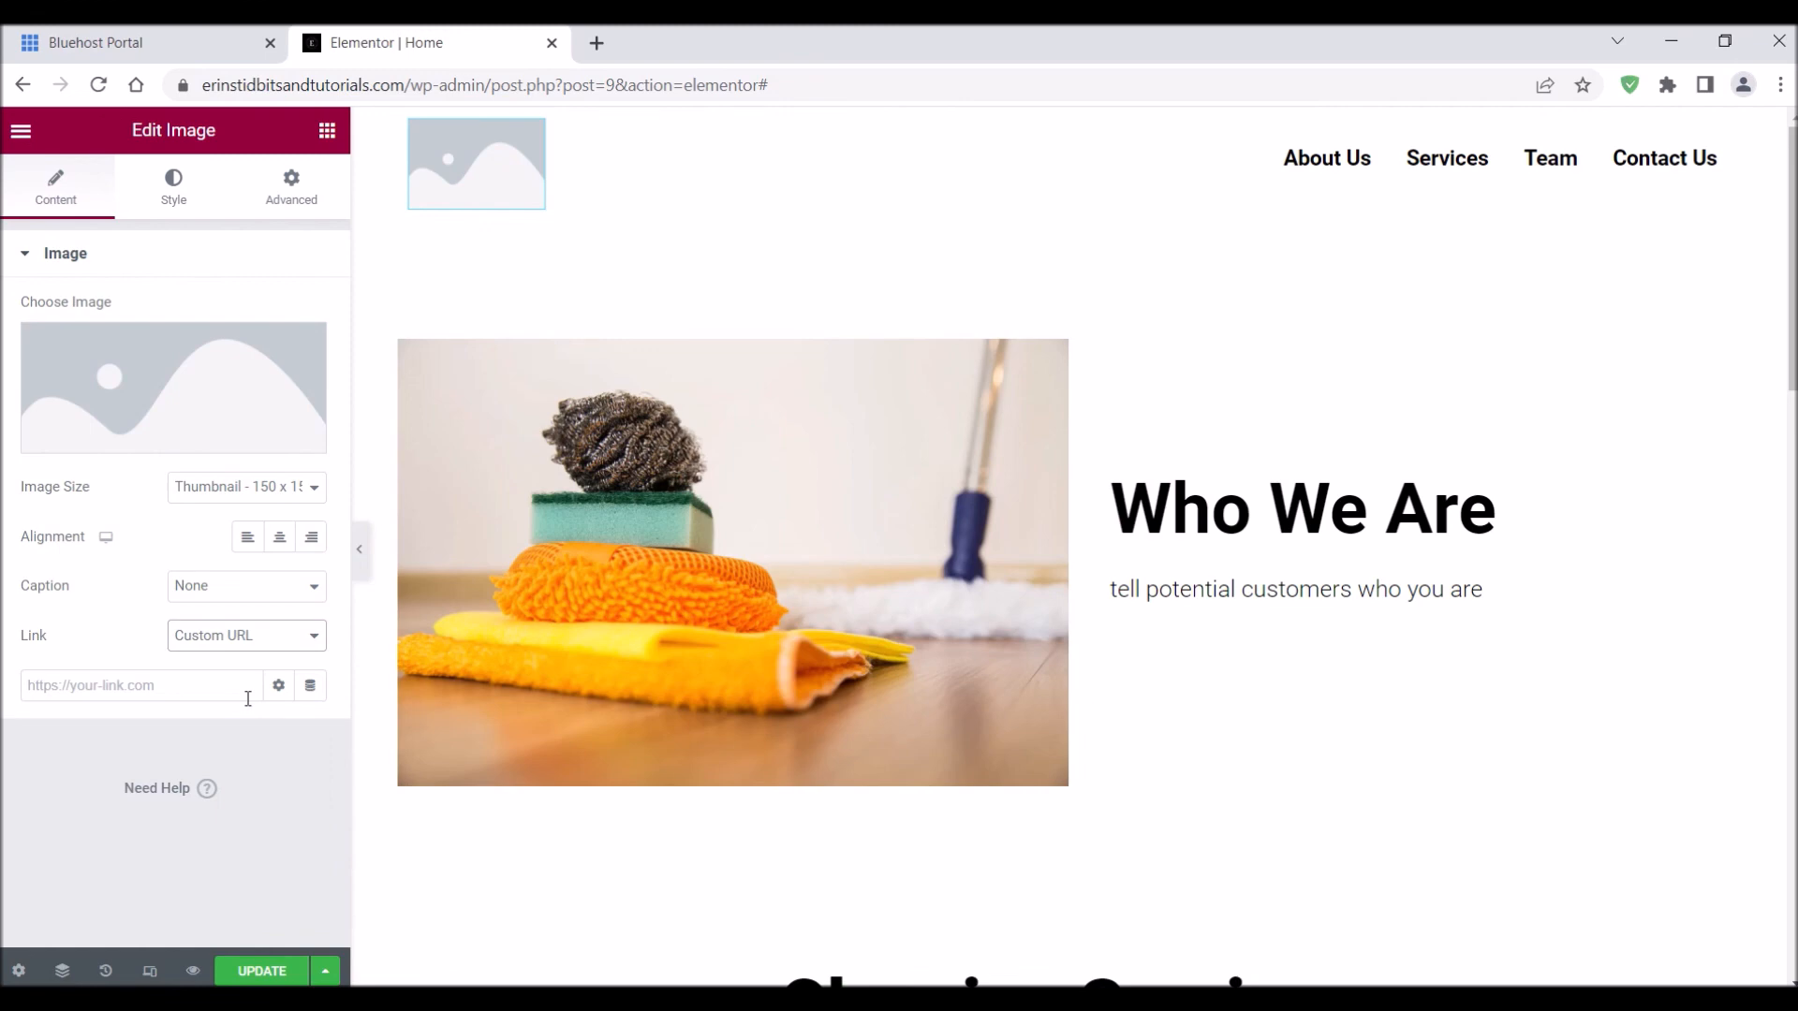
pyautogui.click(147, 684)
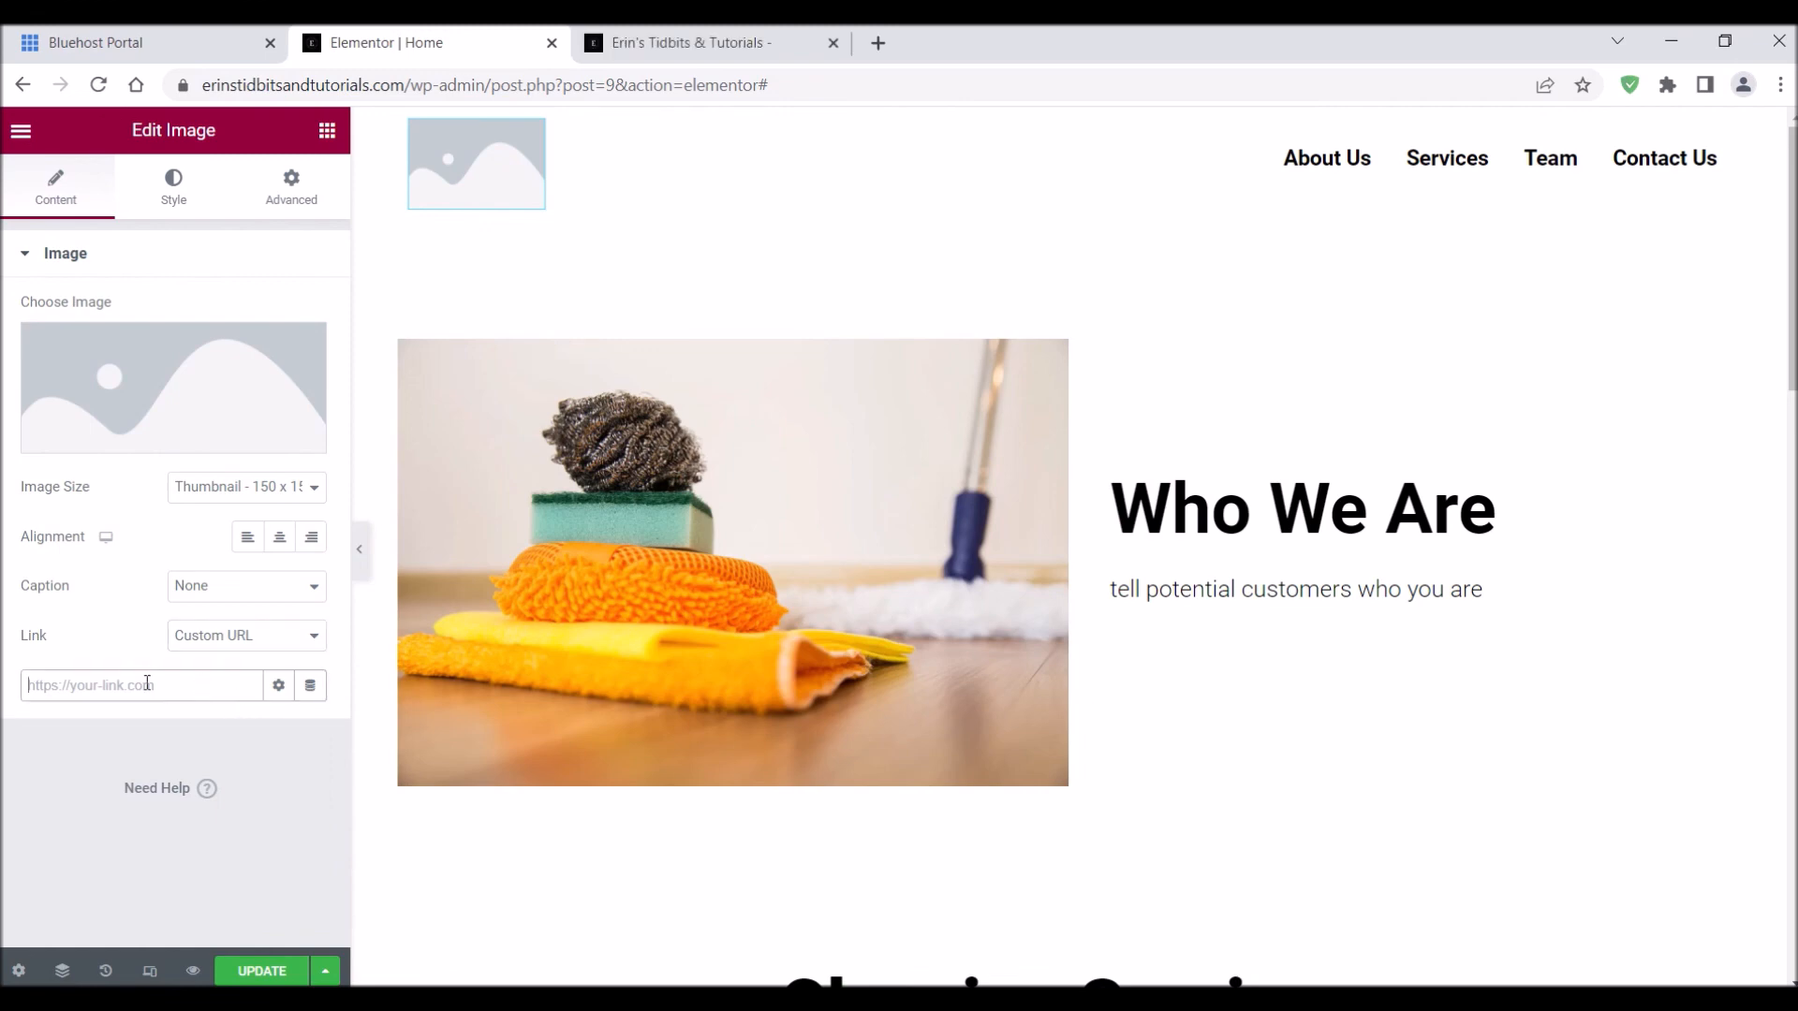
pyautogui.write('https://erinstidbitsandtutorials.com/')
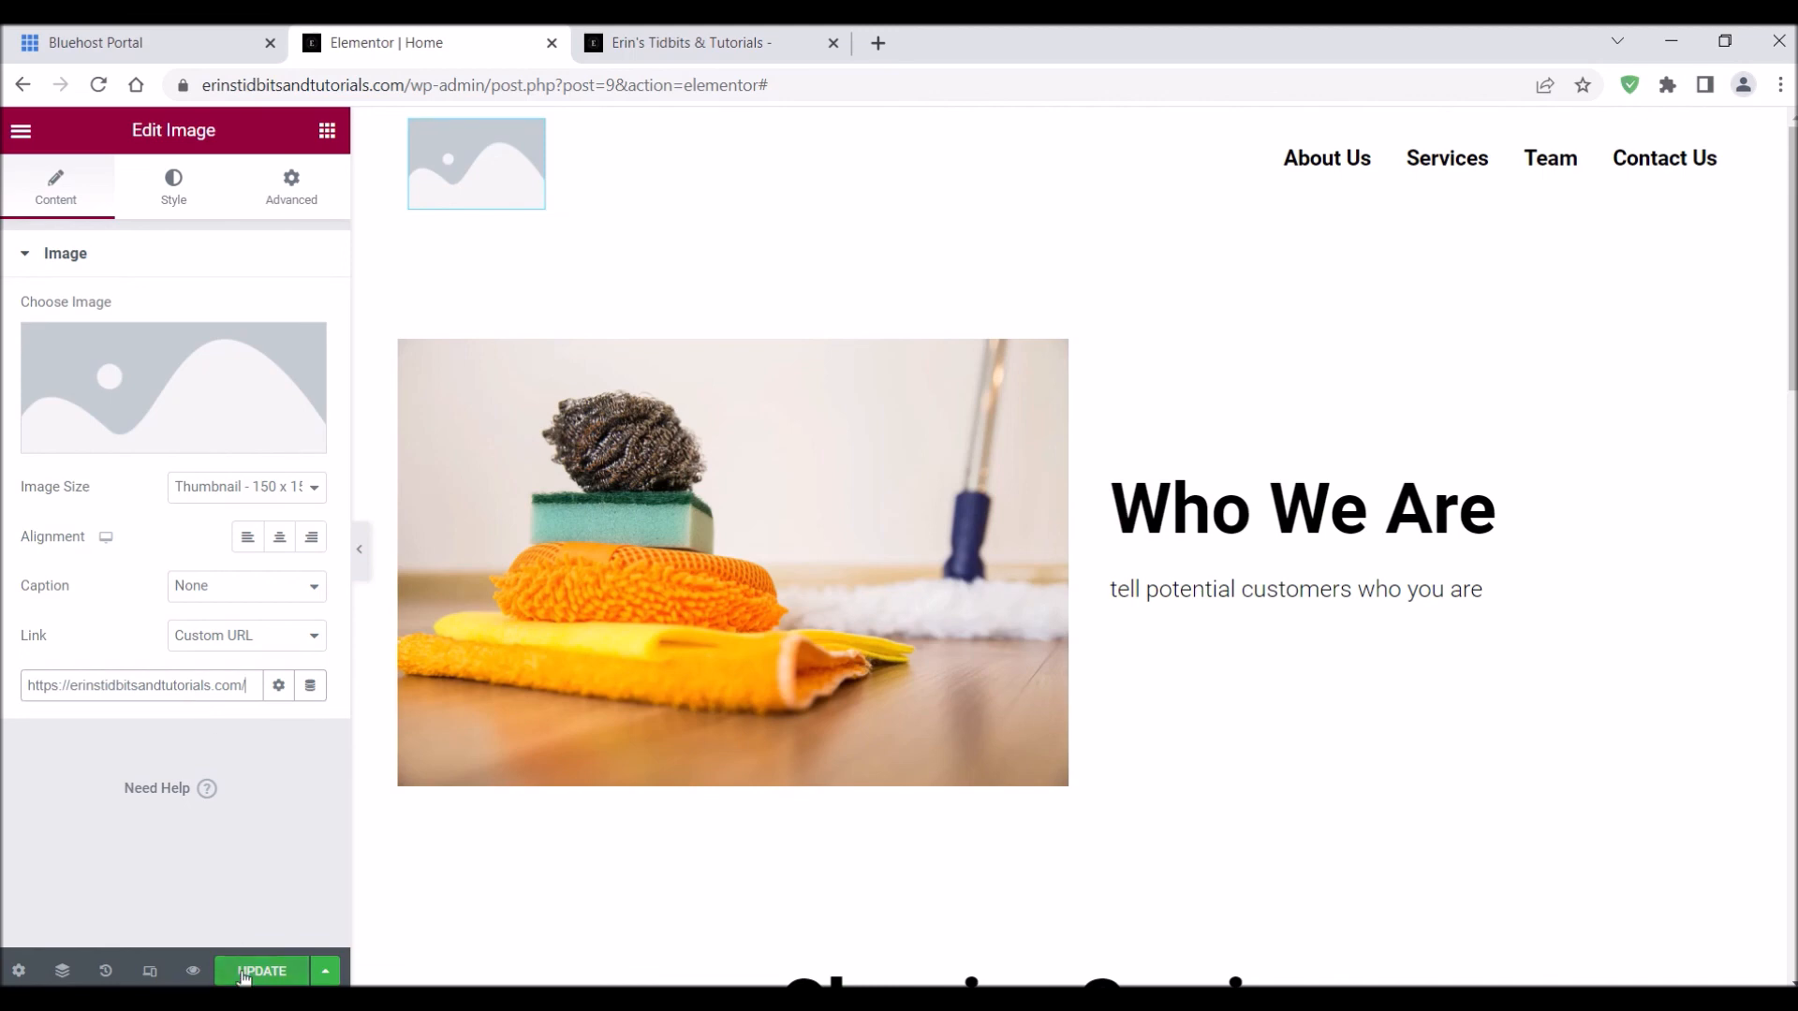
# - Give the header section a classic background with the color #FFFFFF
pyautogui.click(192, 194)
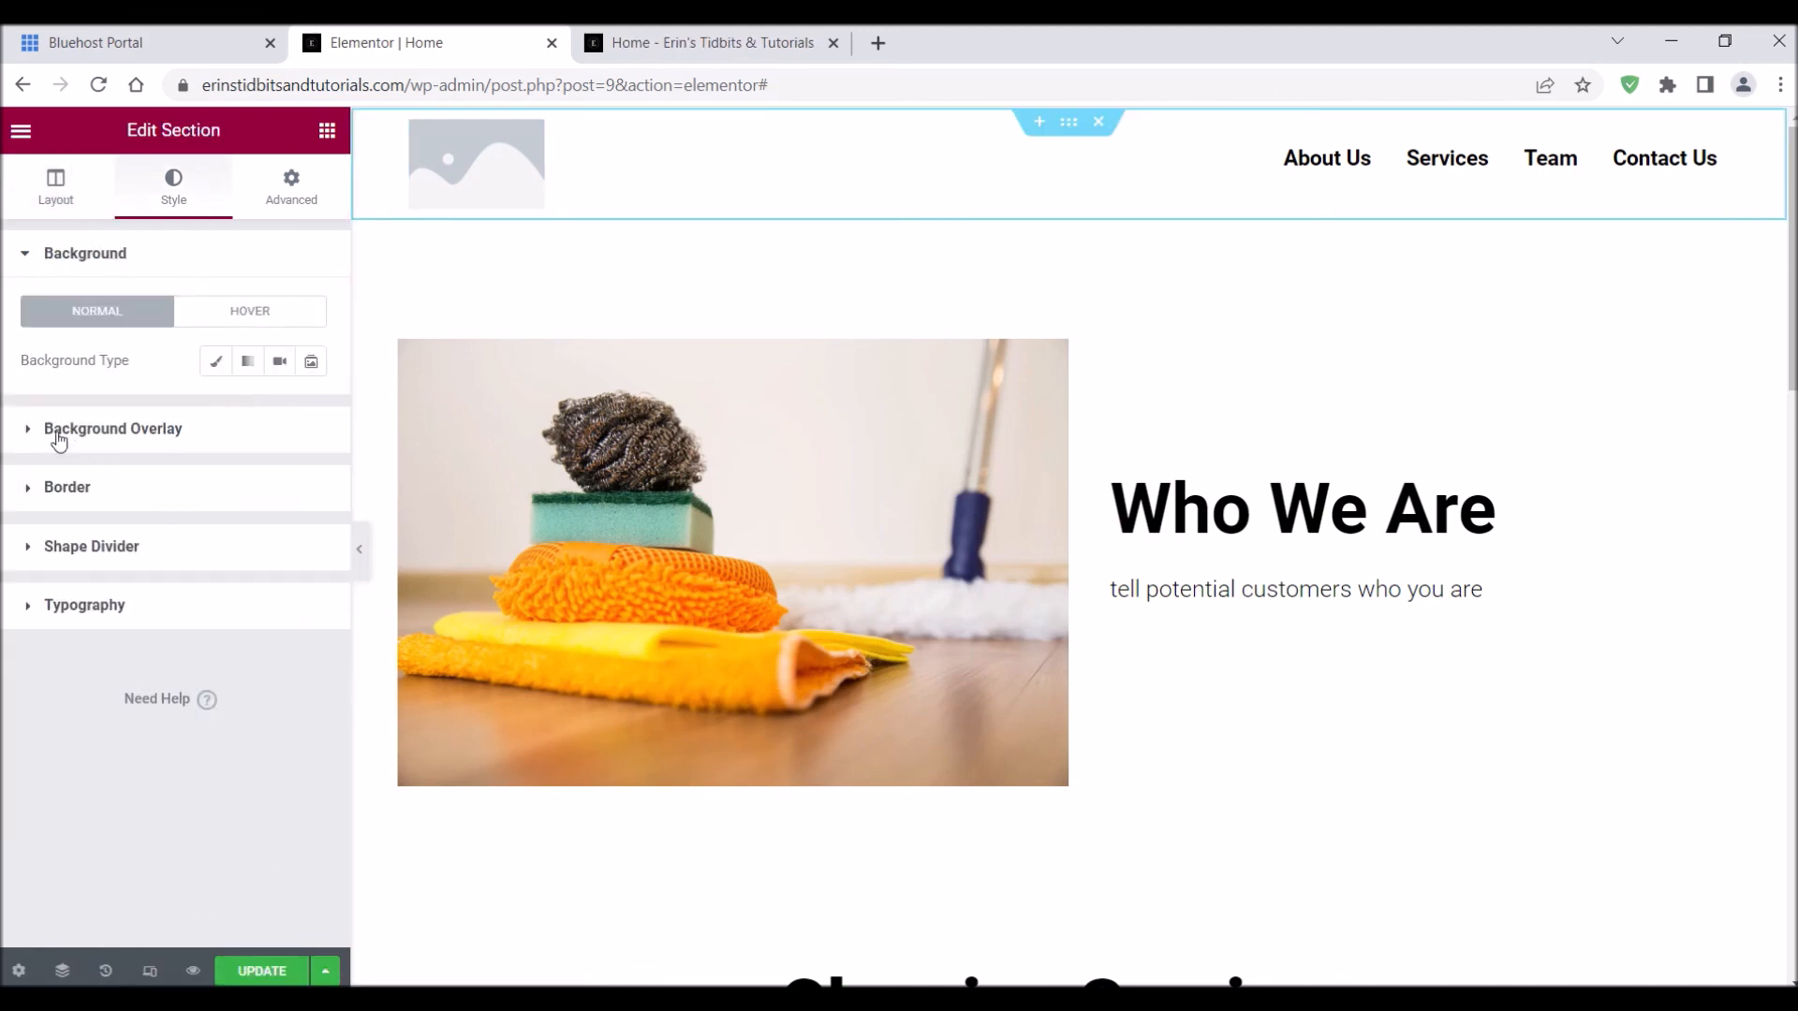
pyautogui.click(214, 368)
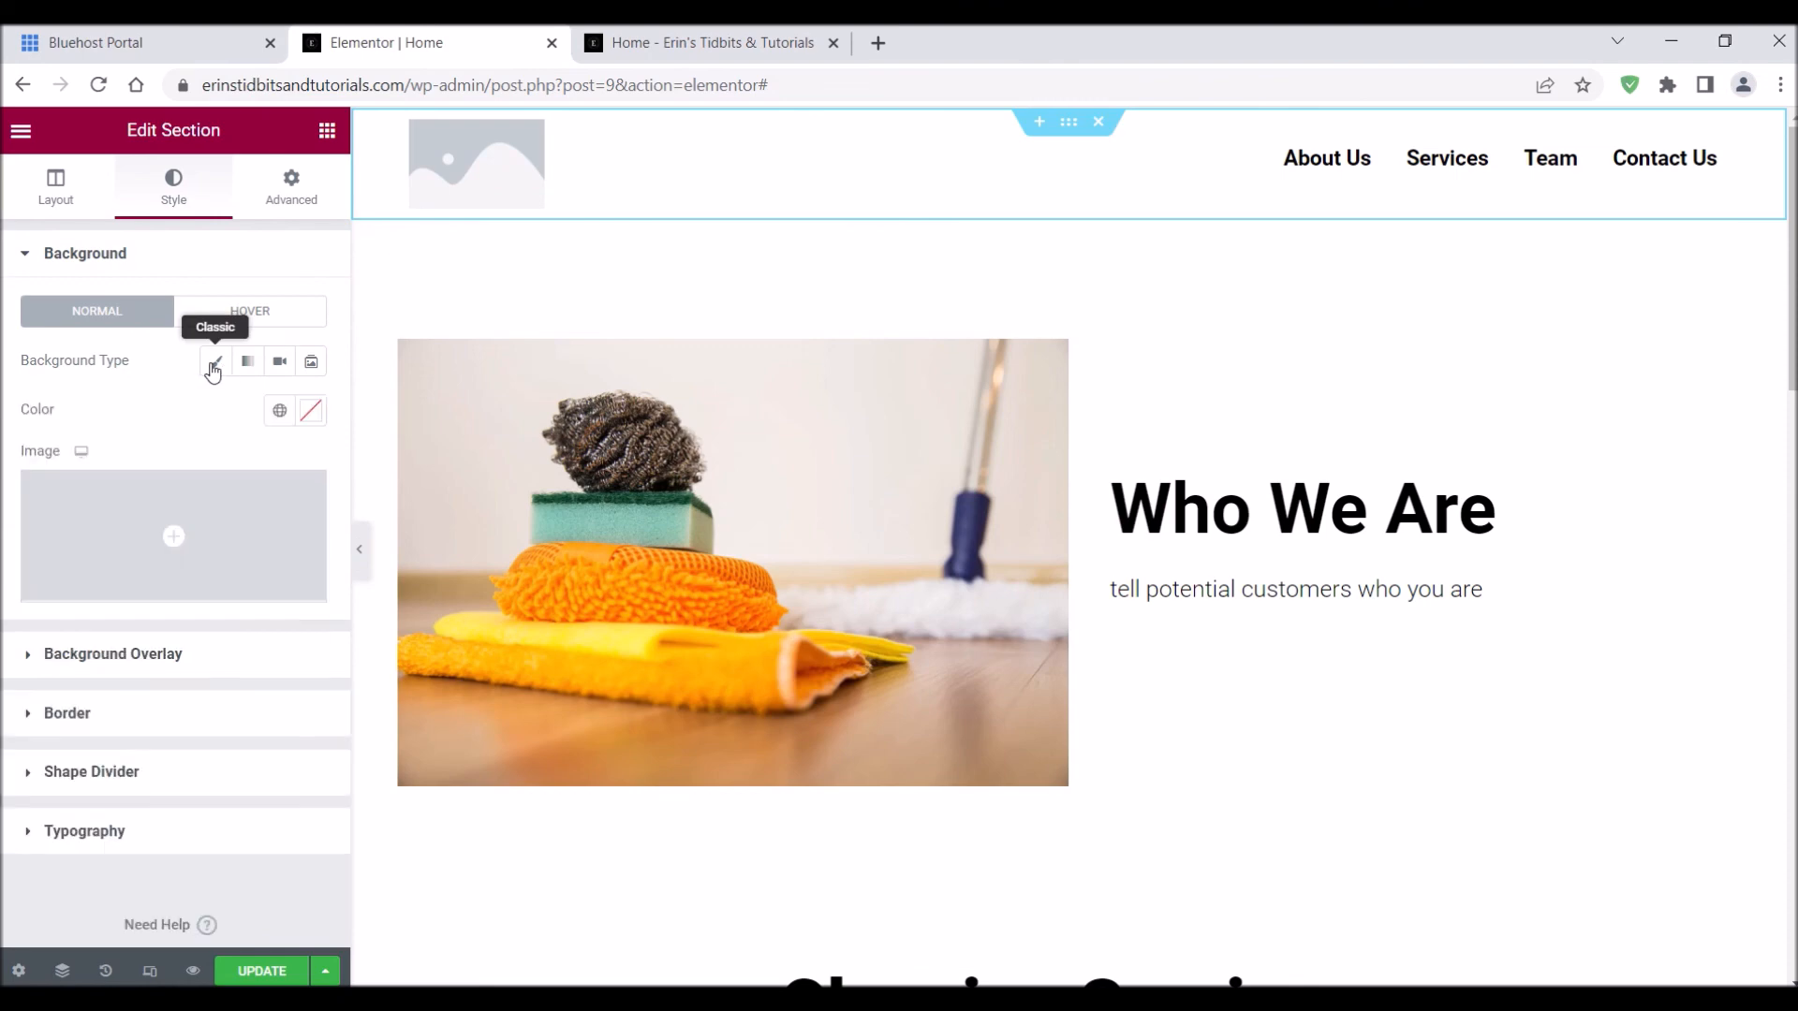
pyautogui.click(312, 411)
pyautogui.moveTo(165, 521); pyautogui.dragTo(2, 453)
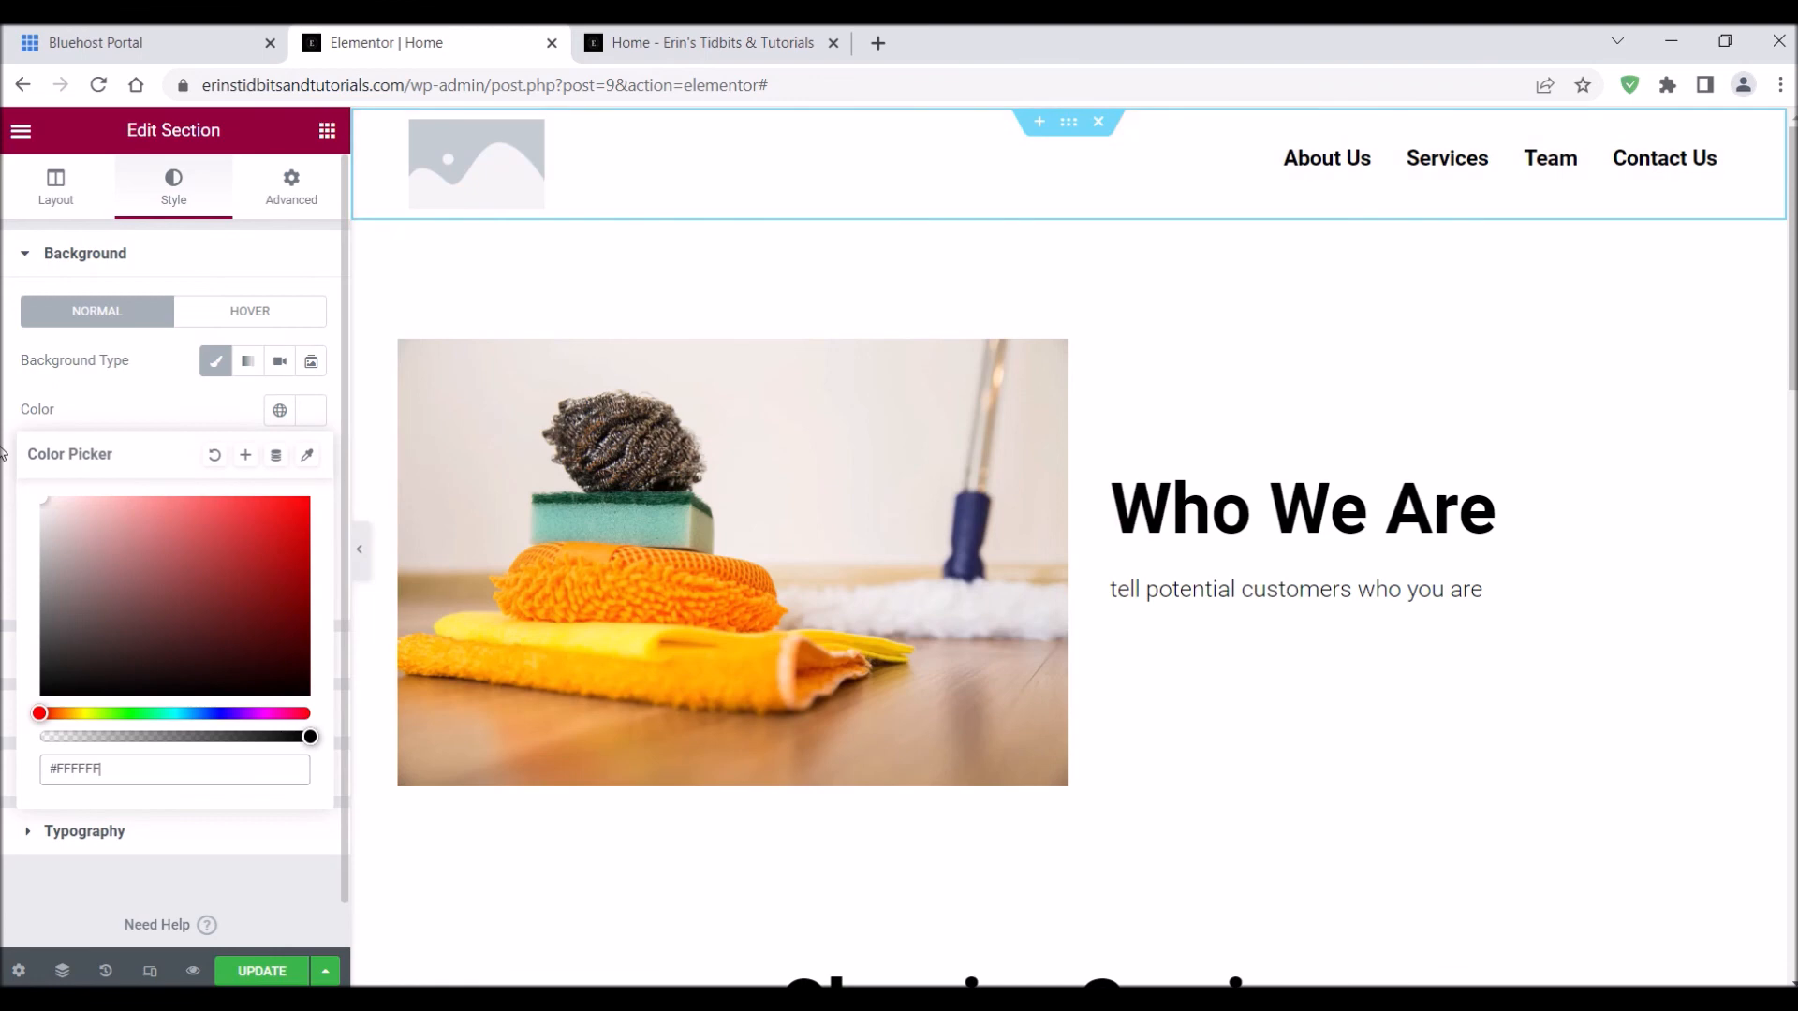
pyautogui.click(158, 391)
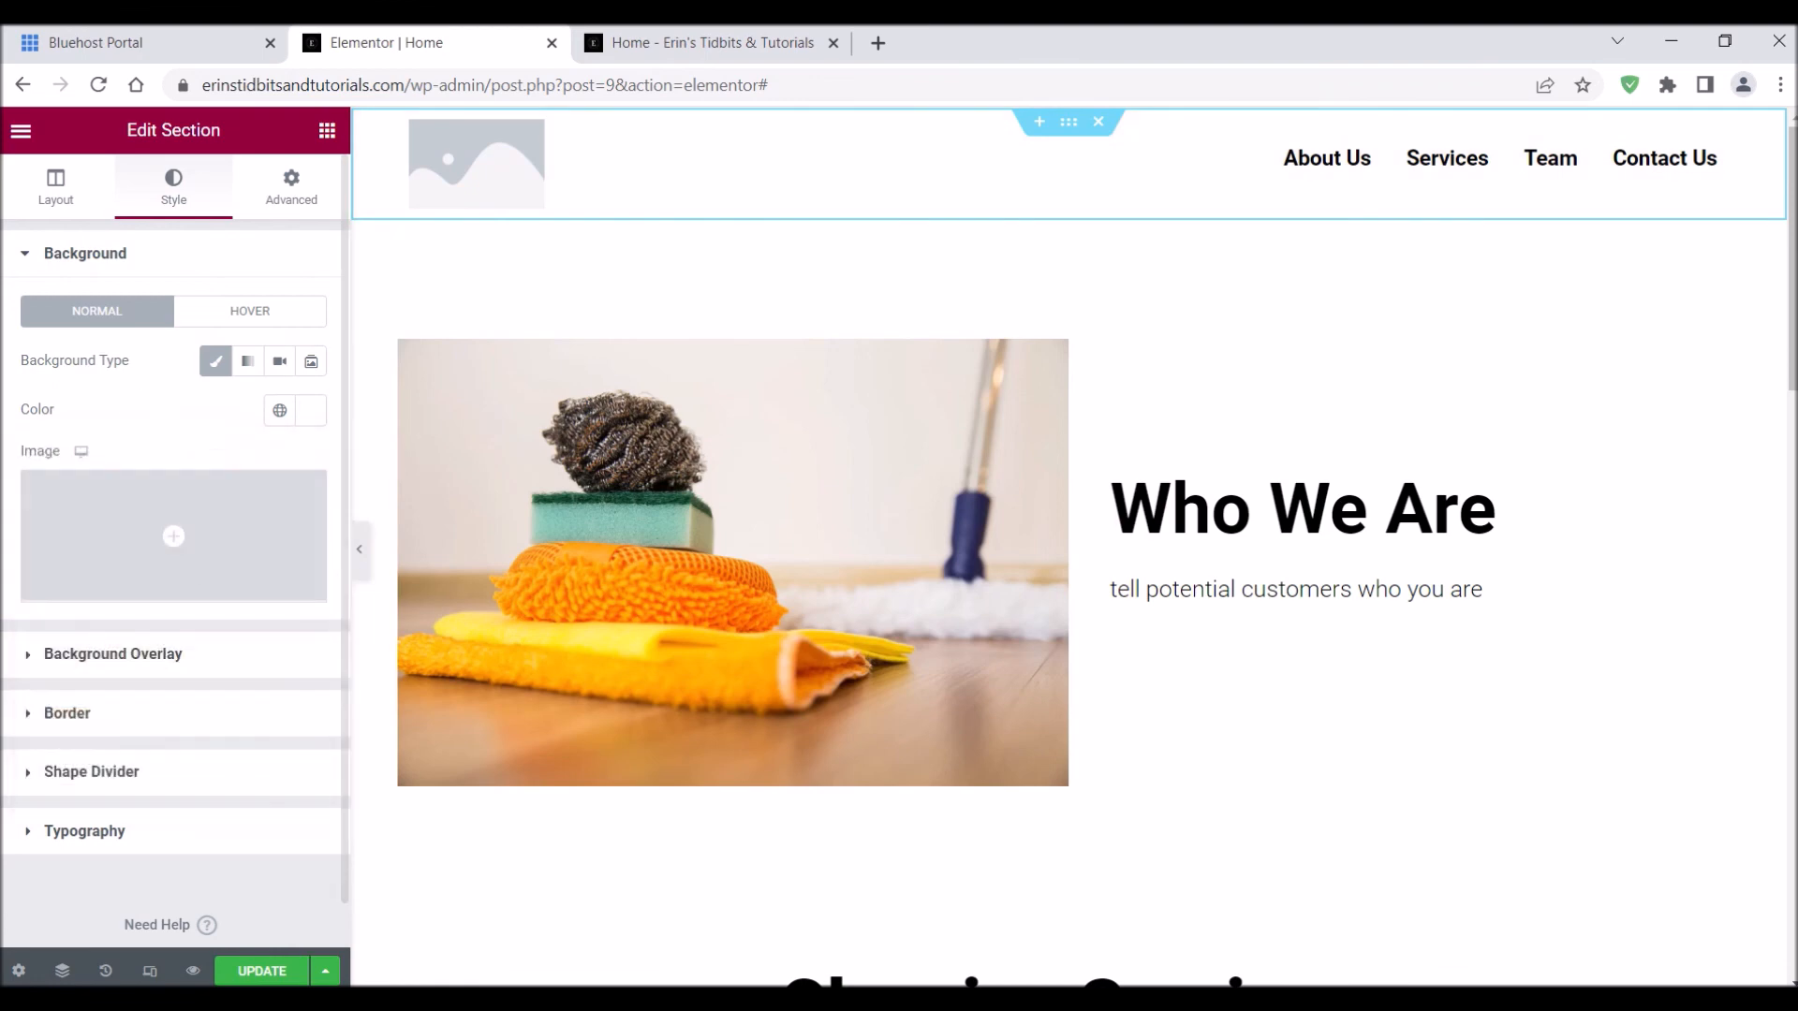